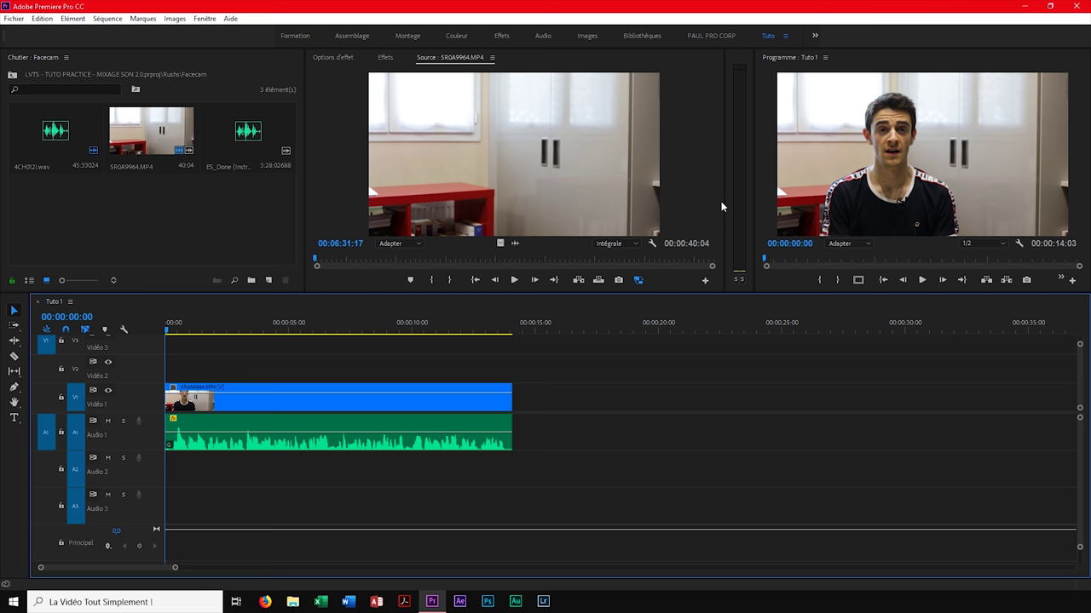
Widen the audio meters to reveal their dB scale, then play about seven seconds of the dialogue
left_click_drag(723, 201, 699, 192)
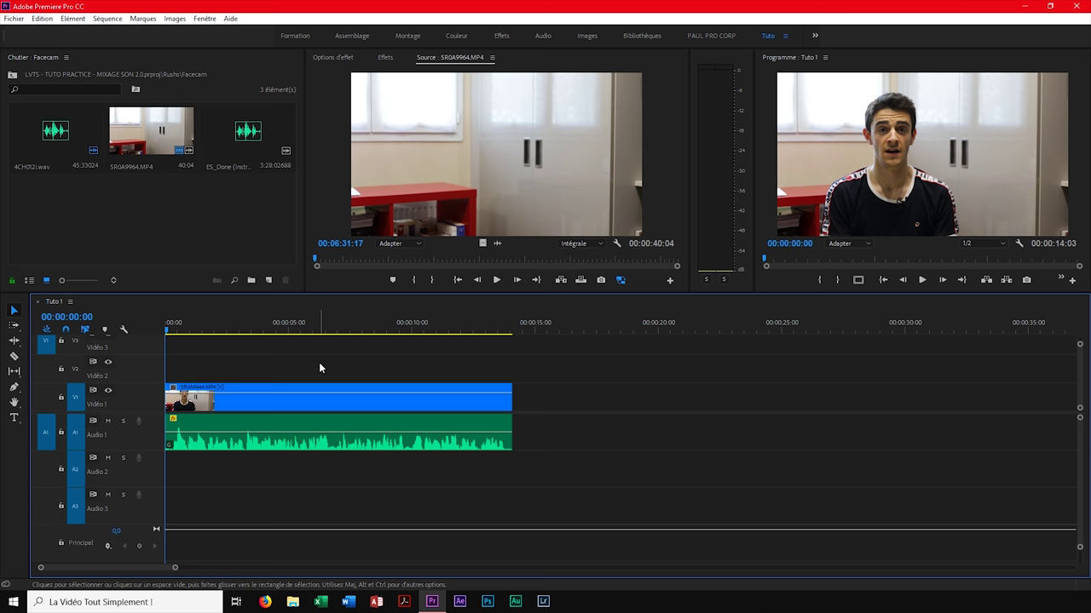
key("space")
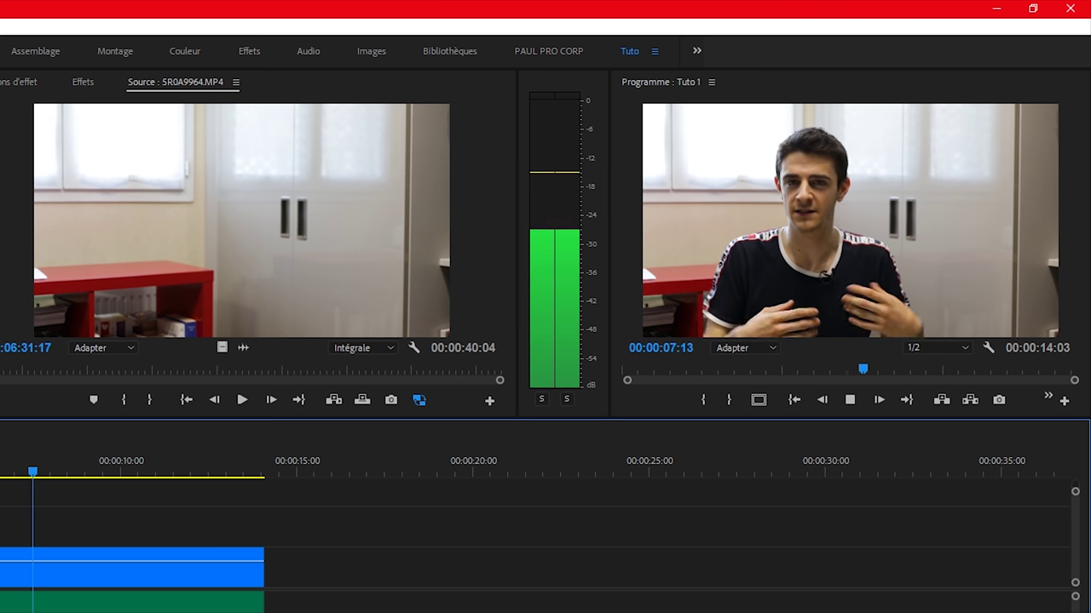
key("space")
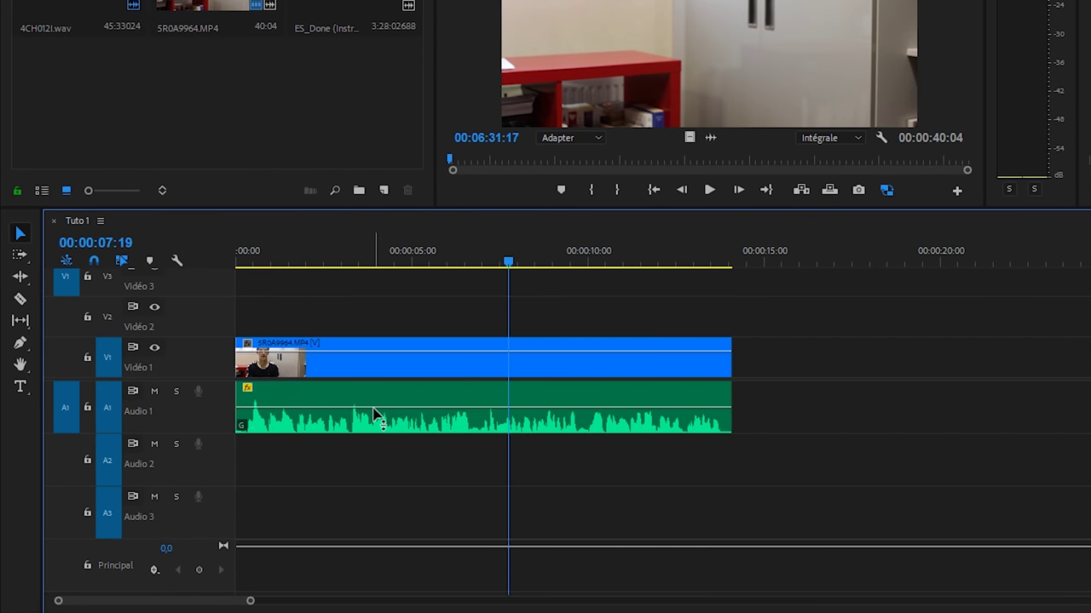
Lower the facecam audio clip from 6.02 dB to about -0.59 dB and replay it from the start
left_click(373, 413)
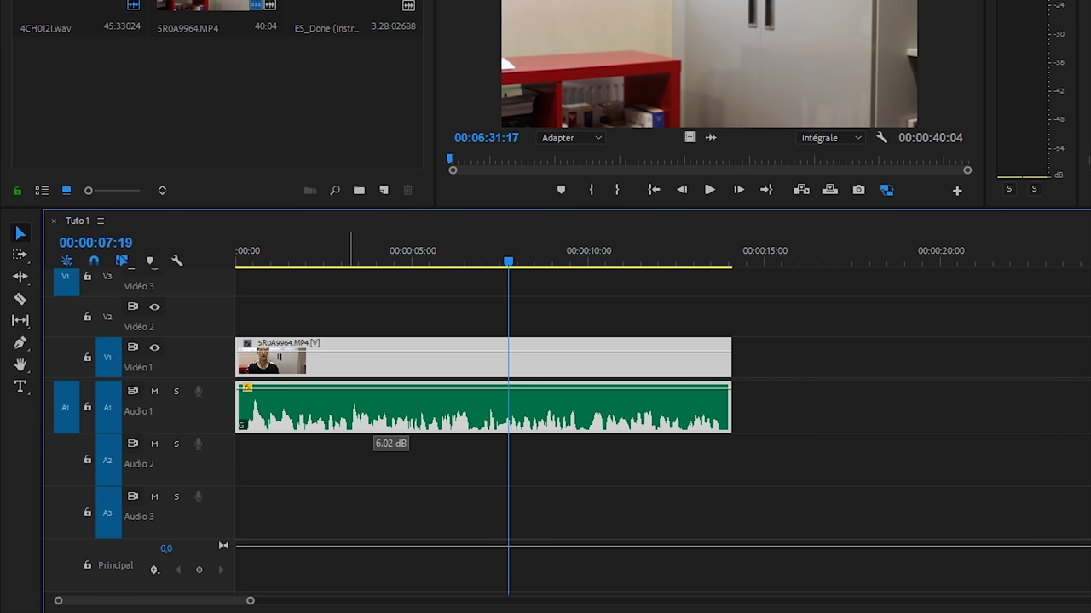
mouse_move(391, 385)
left_mouse_down()
mouse_move(391, 404)
mouse_move(391, 388)
left_mouse_up()
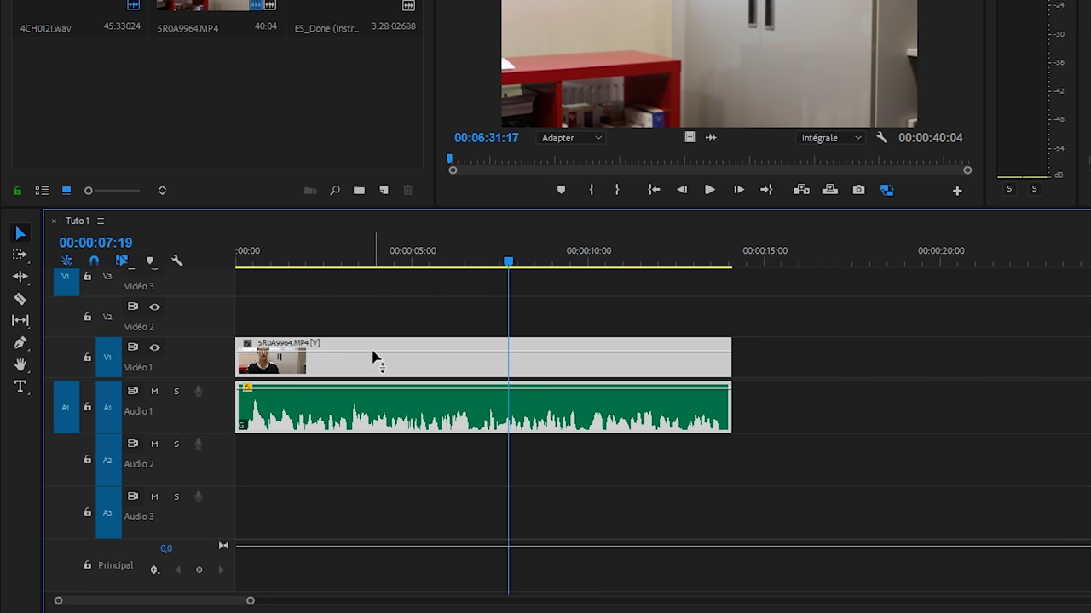
key("Home")
key("space")
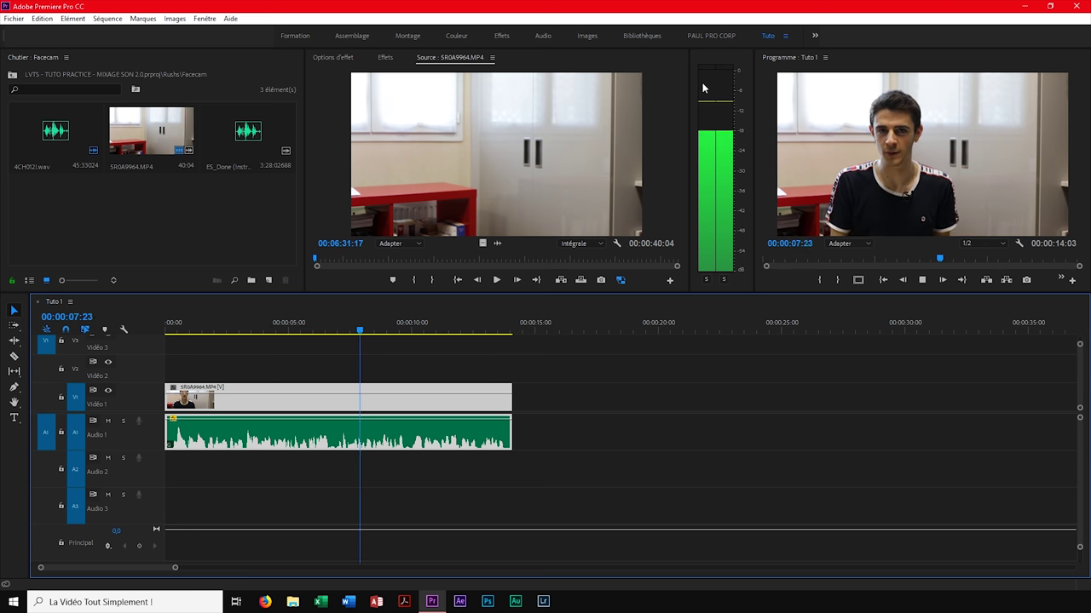
key("space")
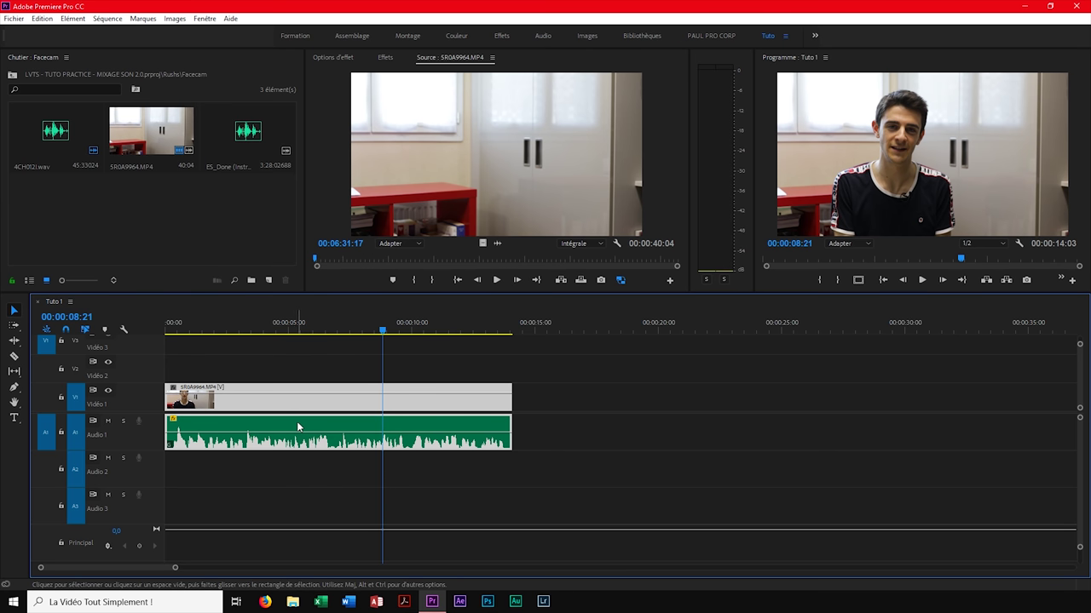
Set the facecam audio clip's gain to 6.9 dB so its -6.9 dB peak reaches full level
right_click(297, 426)
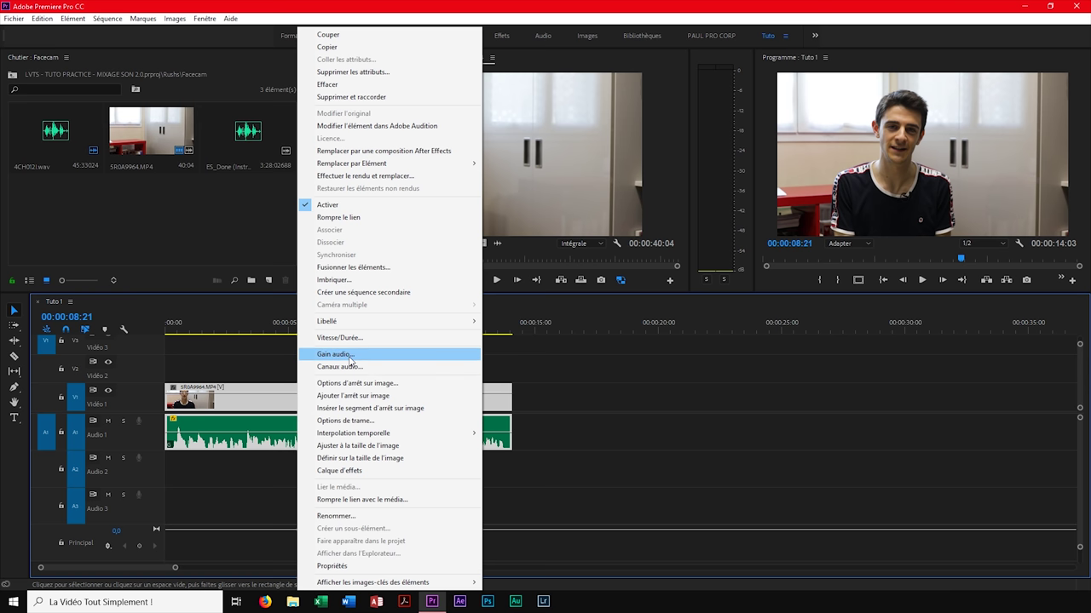
left_click(333, 354)
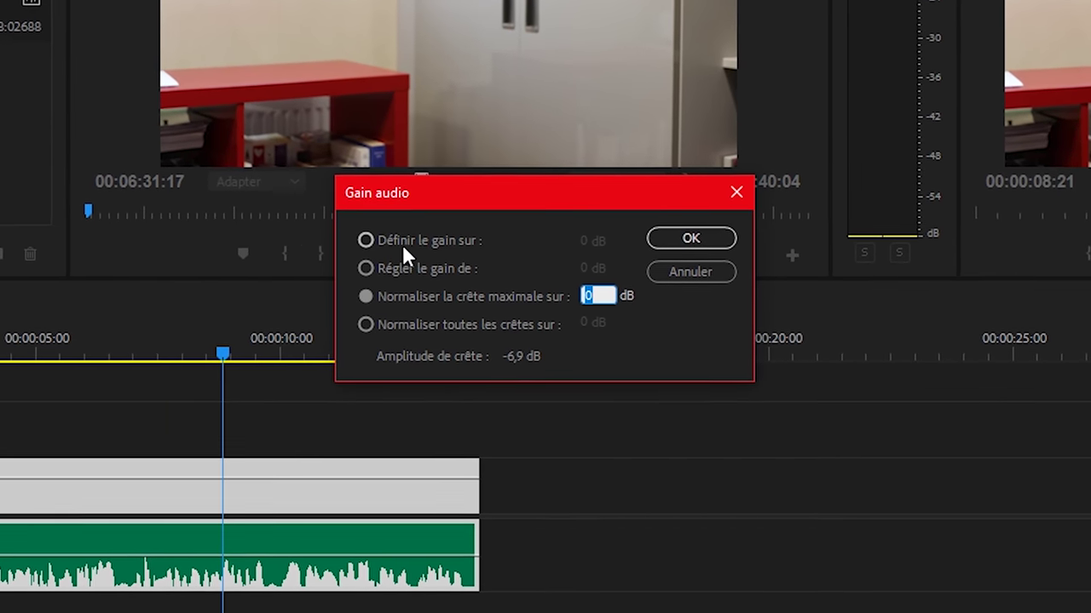
left_click(403, 242)
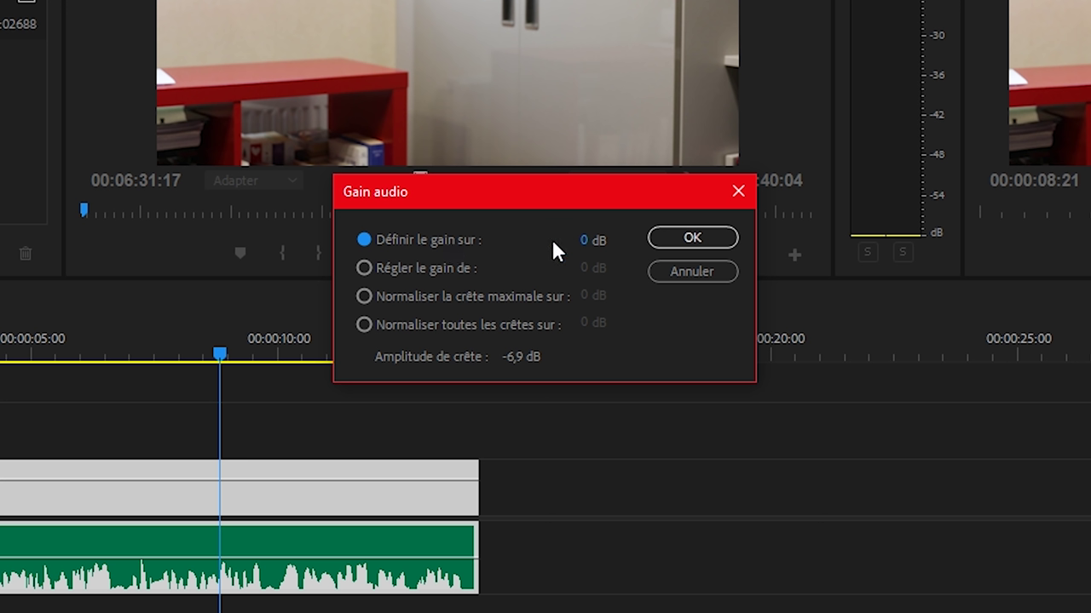
left_click(364, 297)
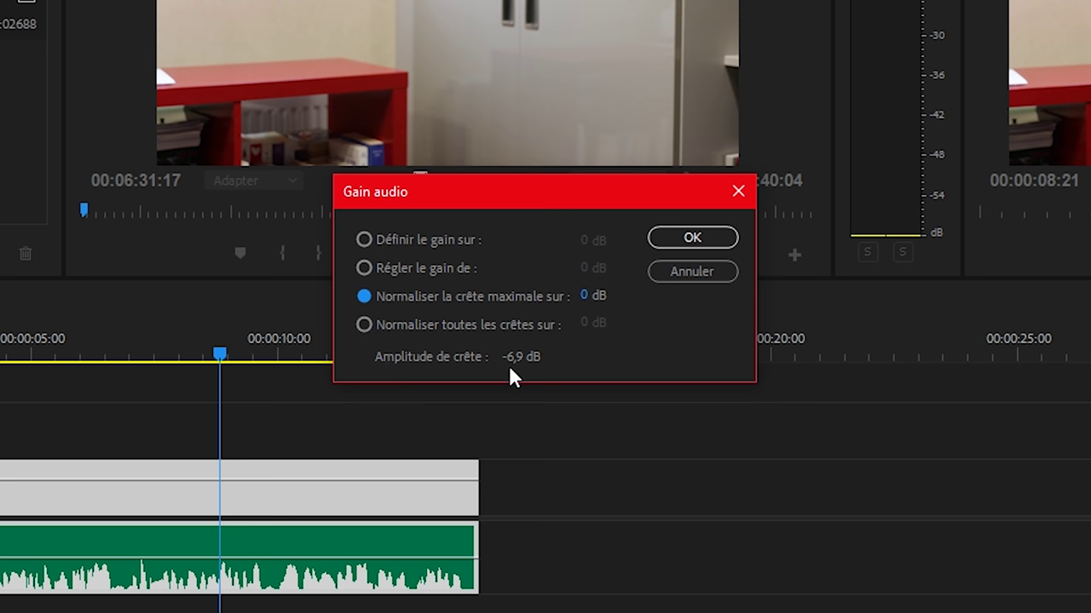
left_click(699, 242)
right_click(241, 426)
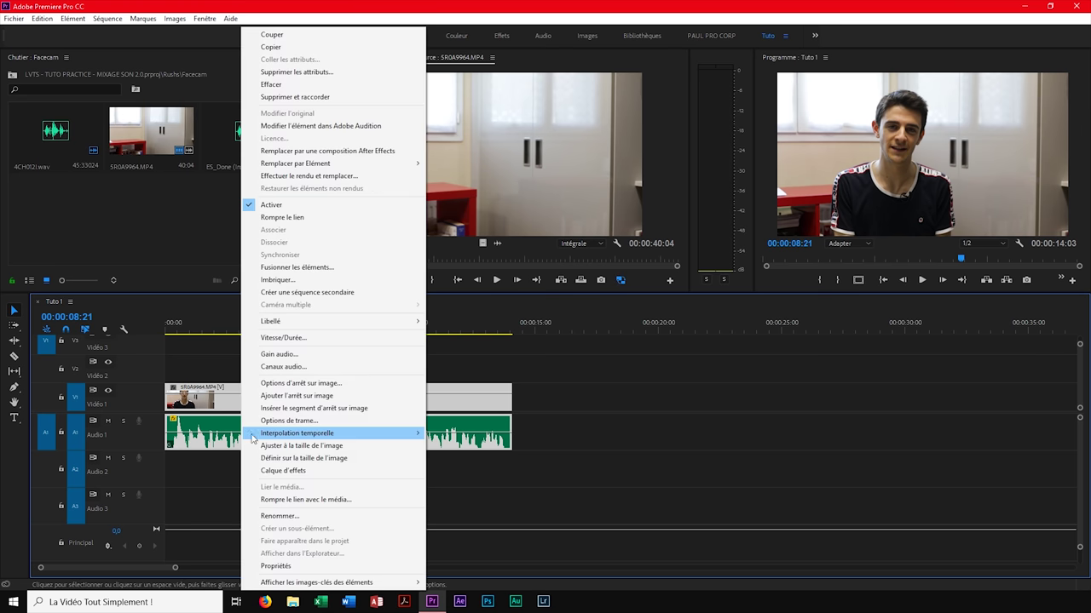
left_click(281, 355)
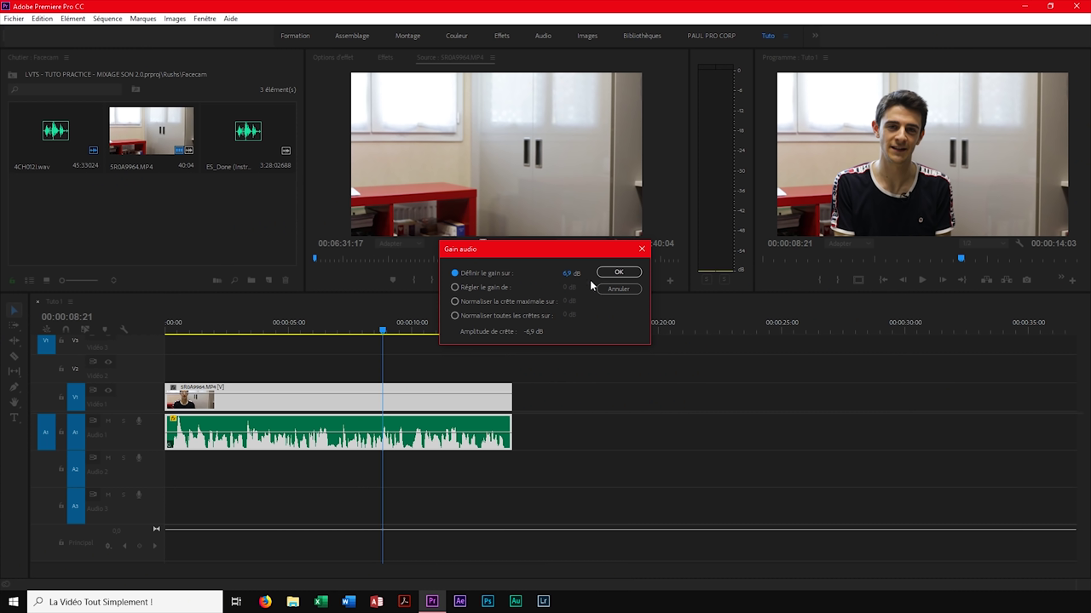
left_click(692, 238)
left_click_drag(383, 329, 166, 329)
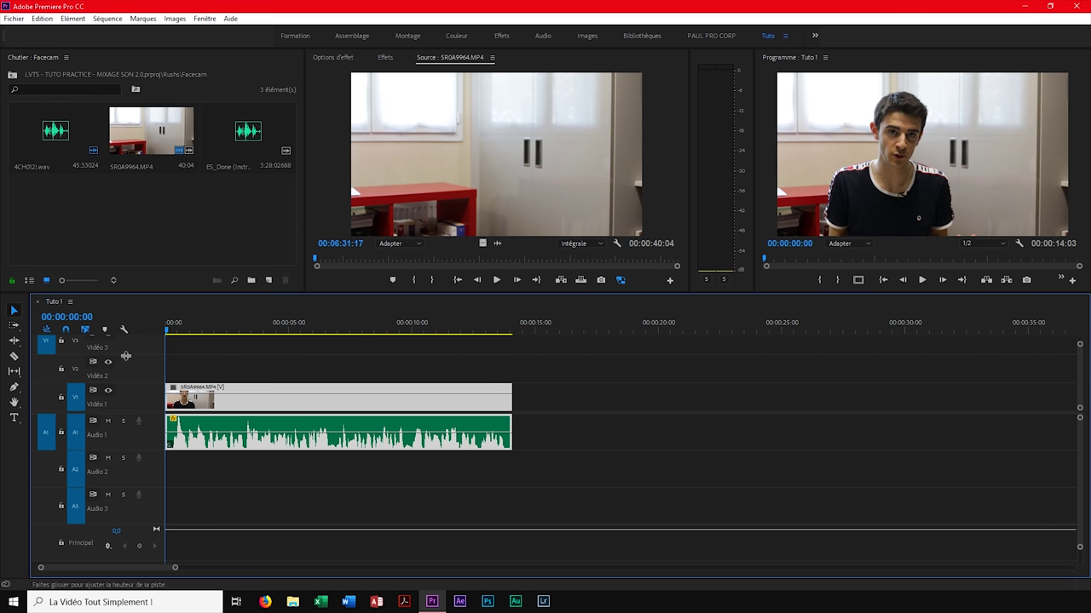
Play back the louder dialogue, then save the project with Ctrl+S
key("space")
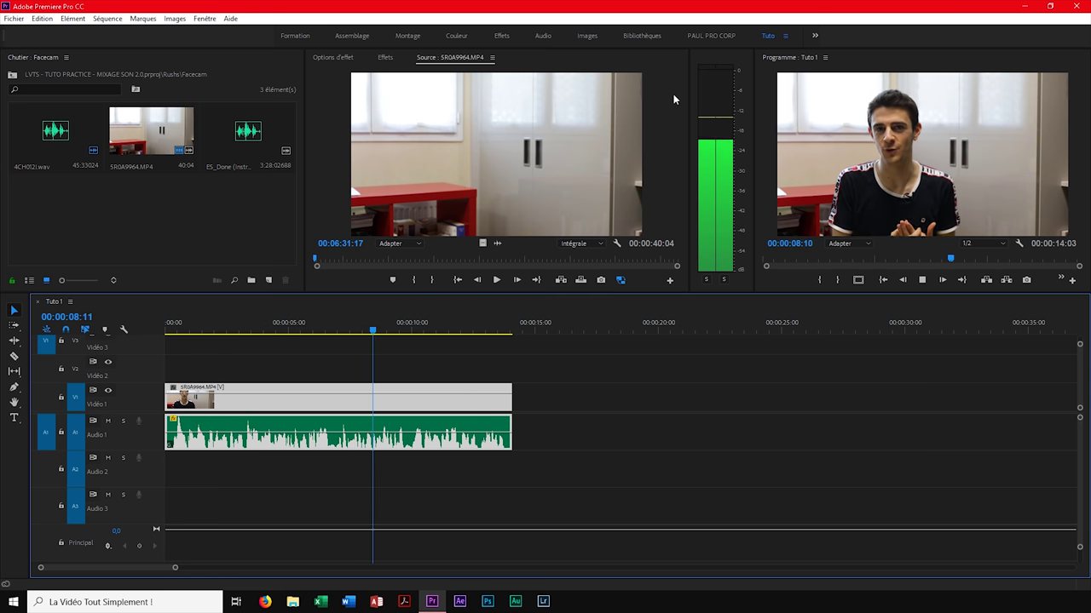
key("space")
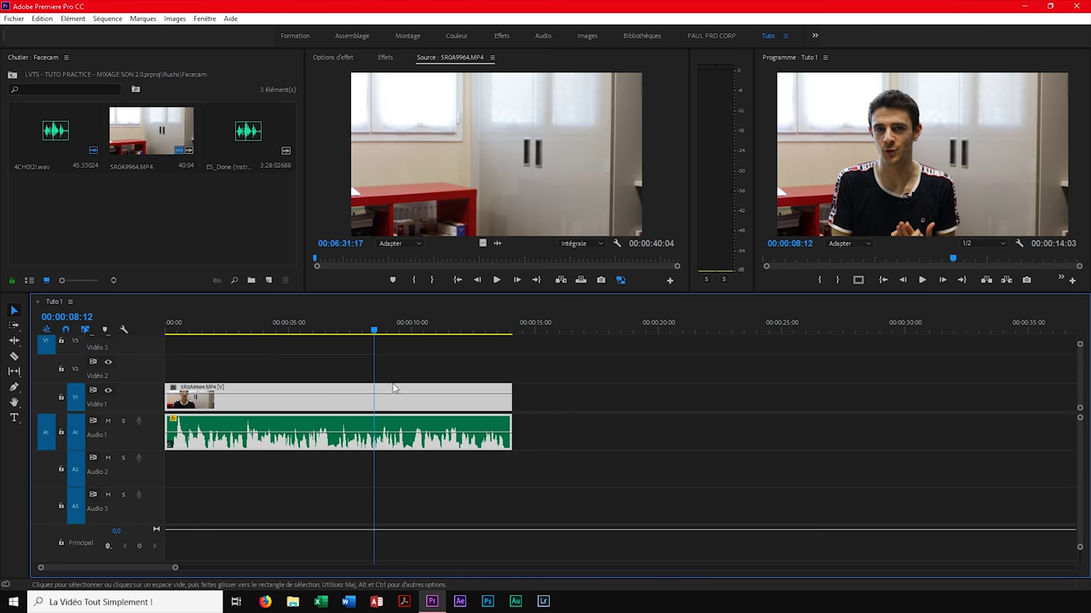
key("ctrl+s")
Load ES_Done (Instrumental Version) - Lvly.mp3 into the Source monitor for previewing
double_click(251, 141)
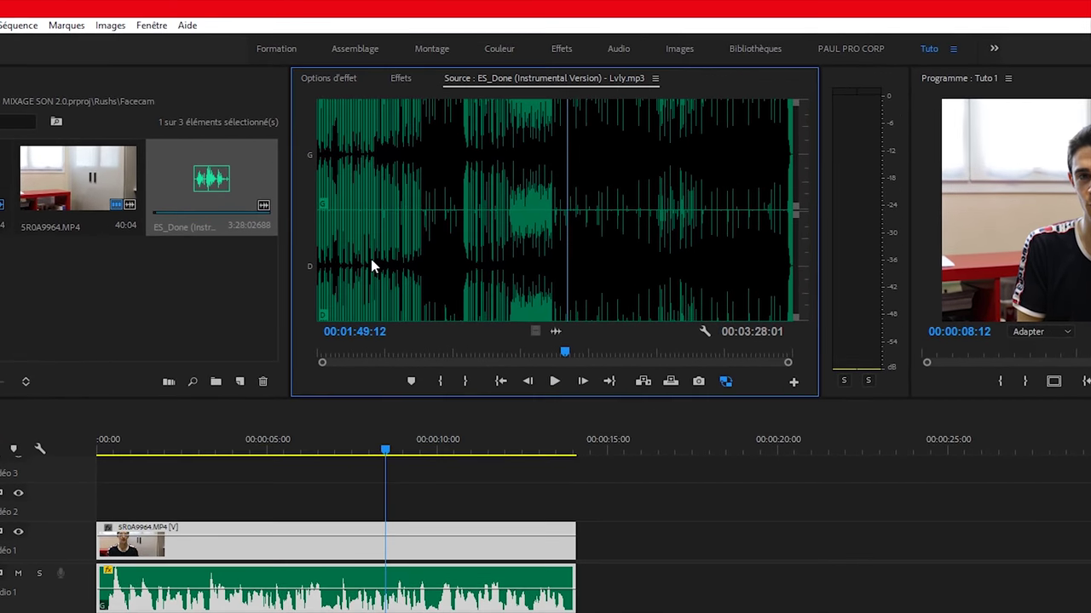
left_click(371, 302)
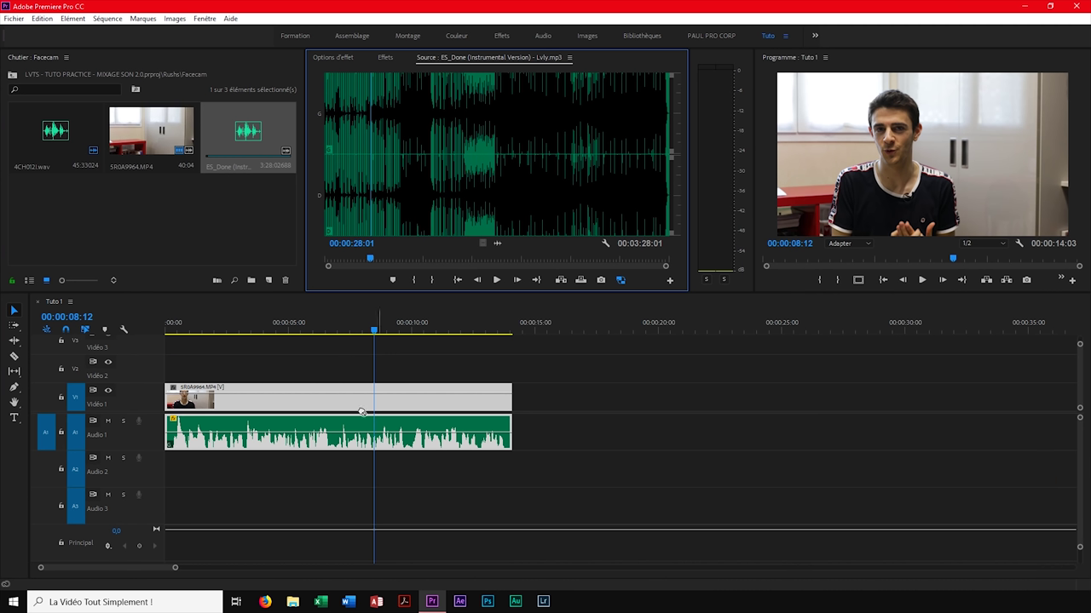
left_click_drag(616, 434, 242, 487)
key("ctrl+z")
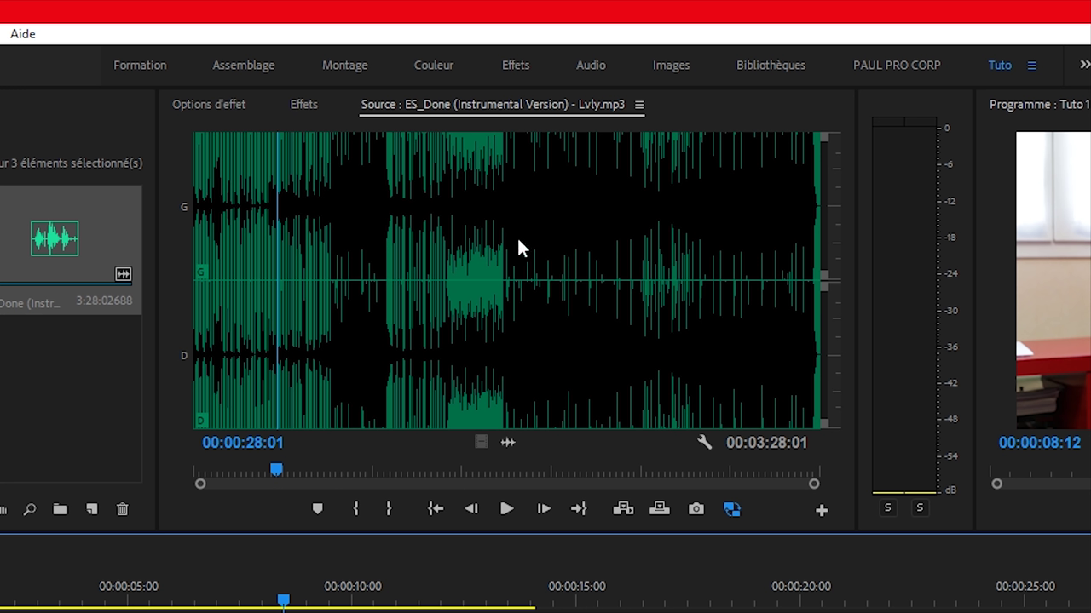
Mark In at 01:25:13 and Out at 01:59:11, and drop that audio excerpt on Audio 2 at the start
left_click(449, 470)
key("i")
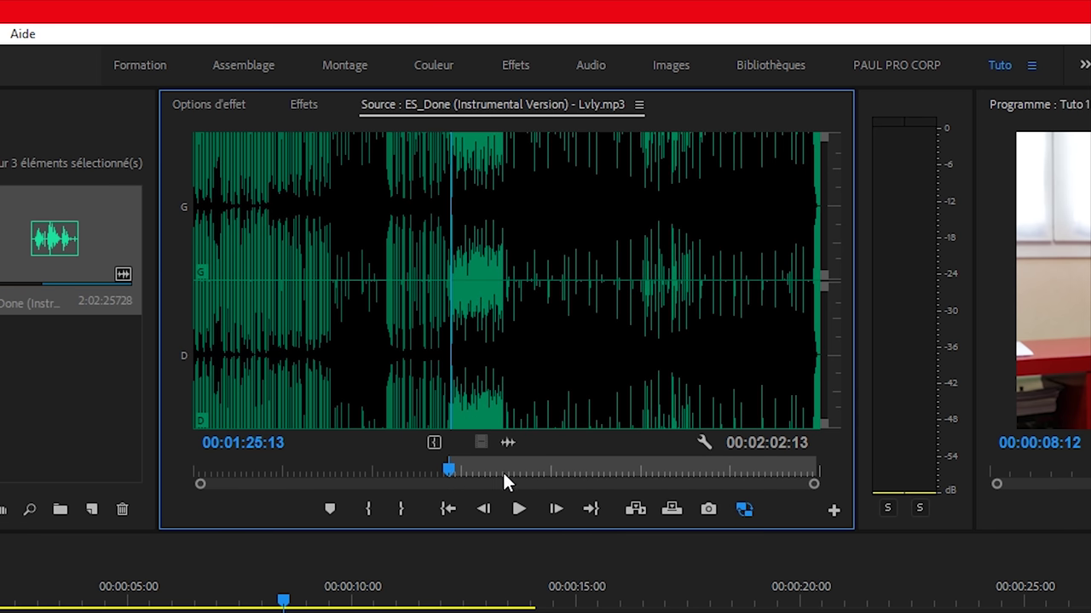
left_click_drag(505, 482, 562, 474)
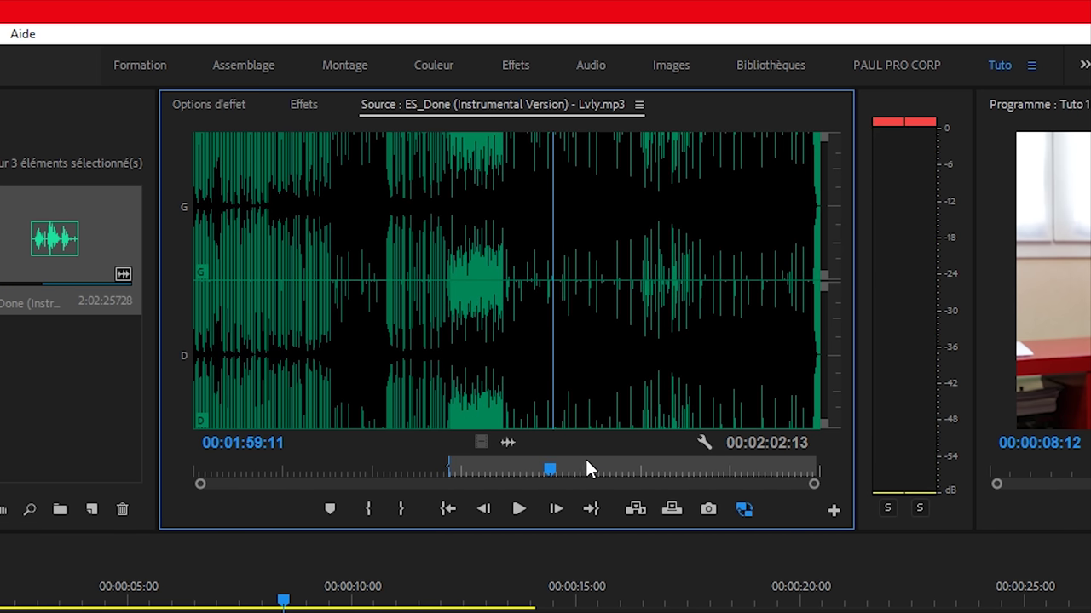
key("o")
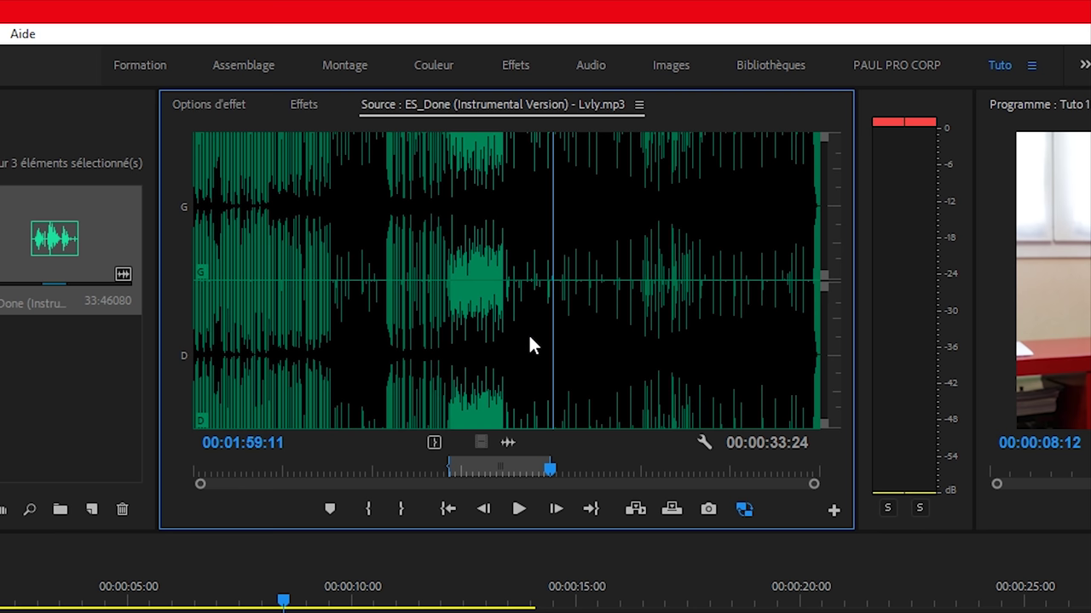
left_click_drag(511, 438, 167, 475)
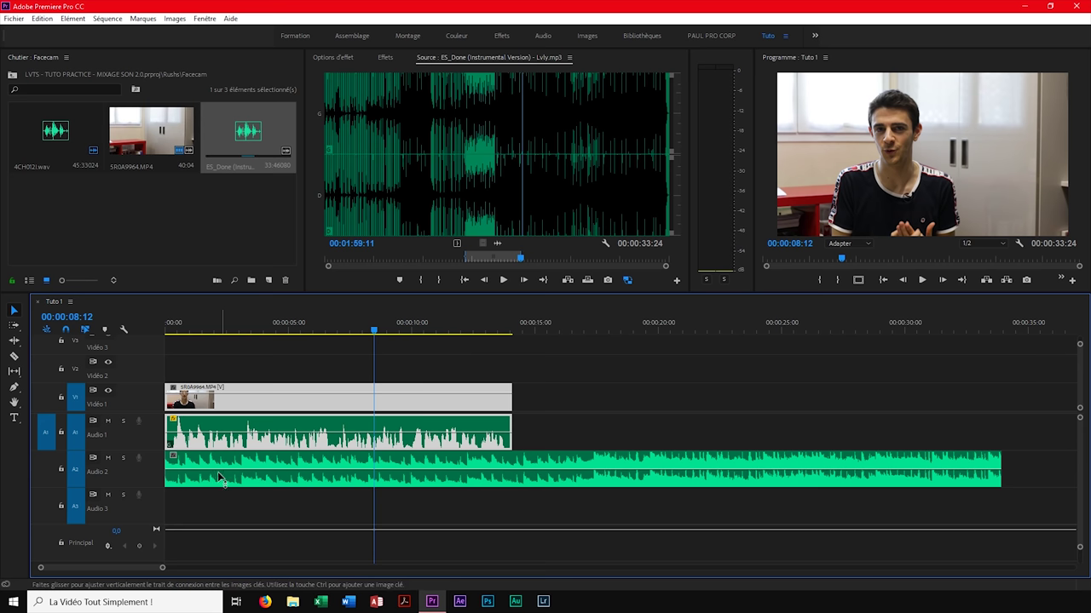
Trim and reposition the Audio 2 music clip to begin at the sequence start, then play it under the dialogue
left_click_drag(167, 467, 275, 462)
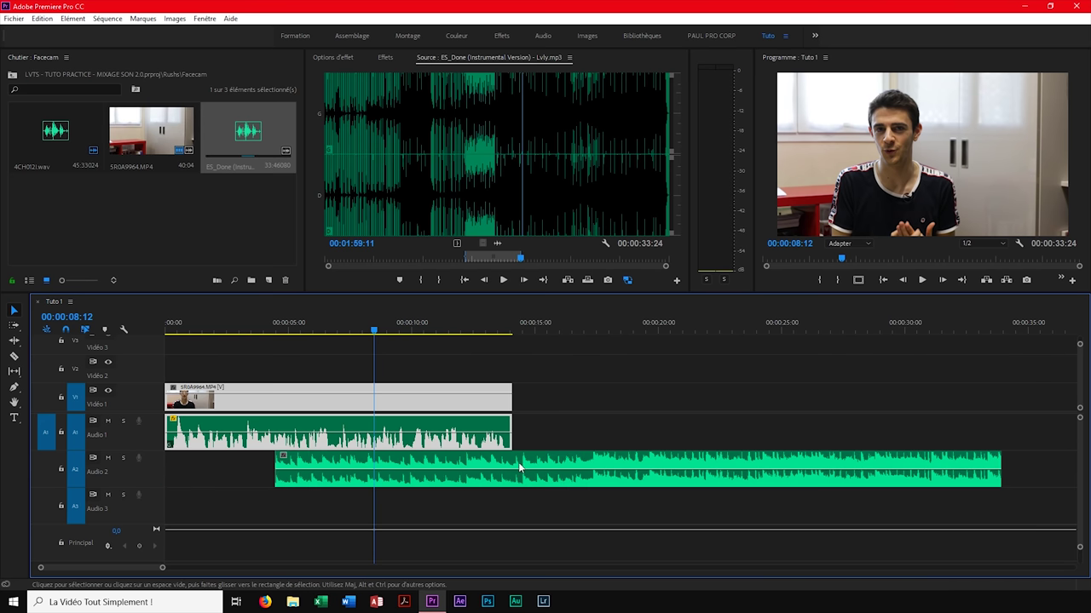
left_click_drag(543, 464, 492, 468)
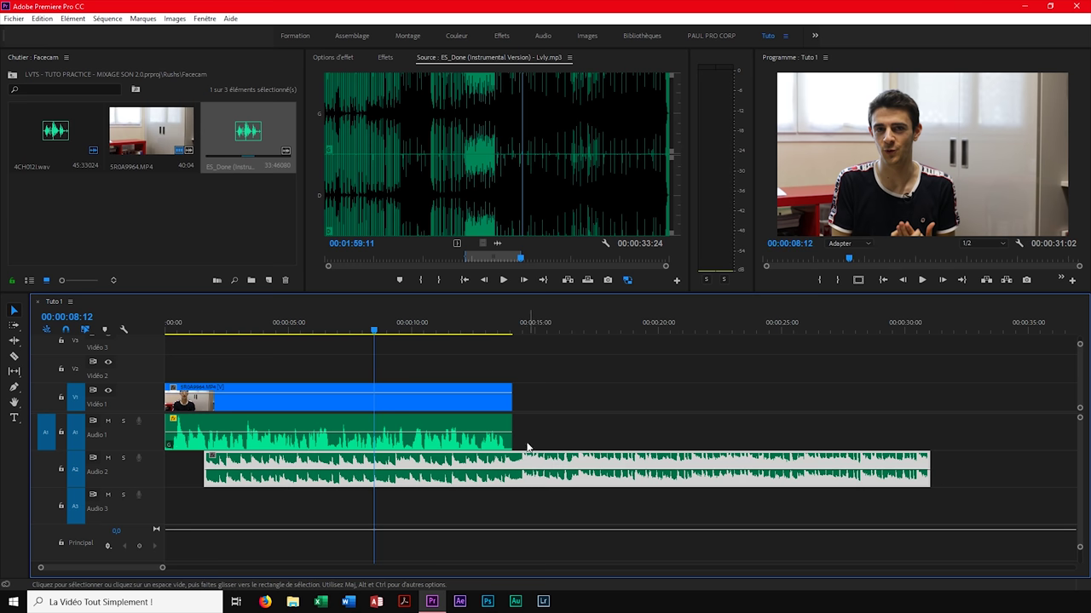
left_click_drag(206, 464, 167, 460)
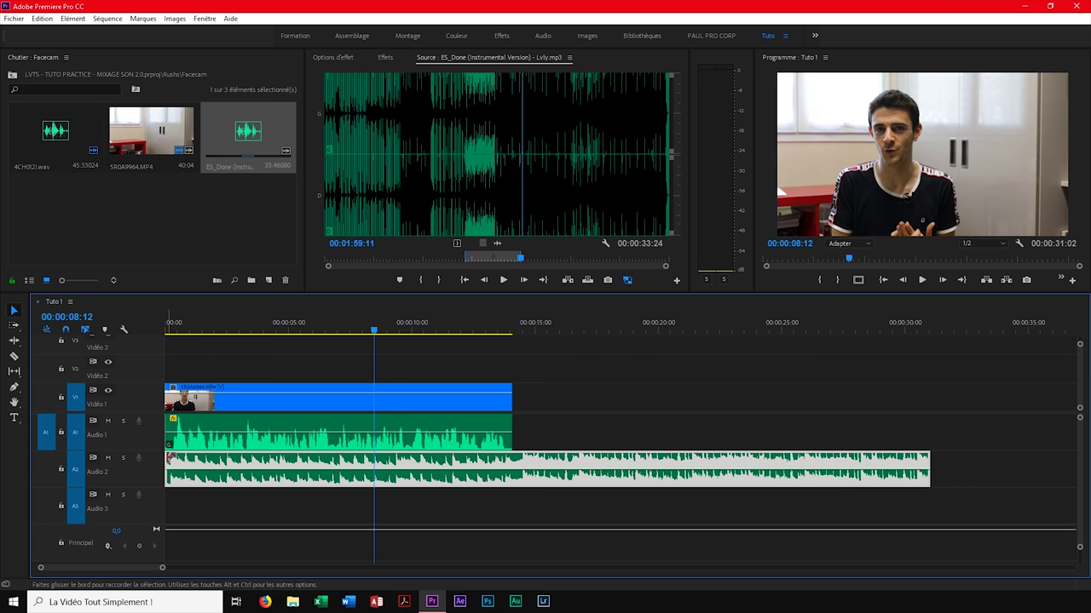
key("Home")
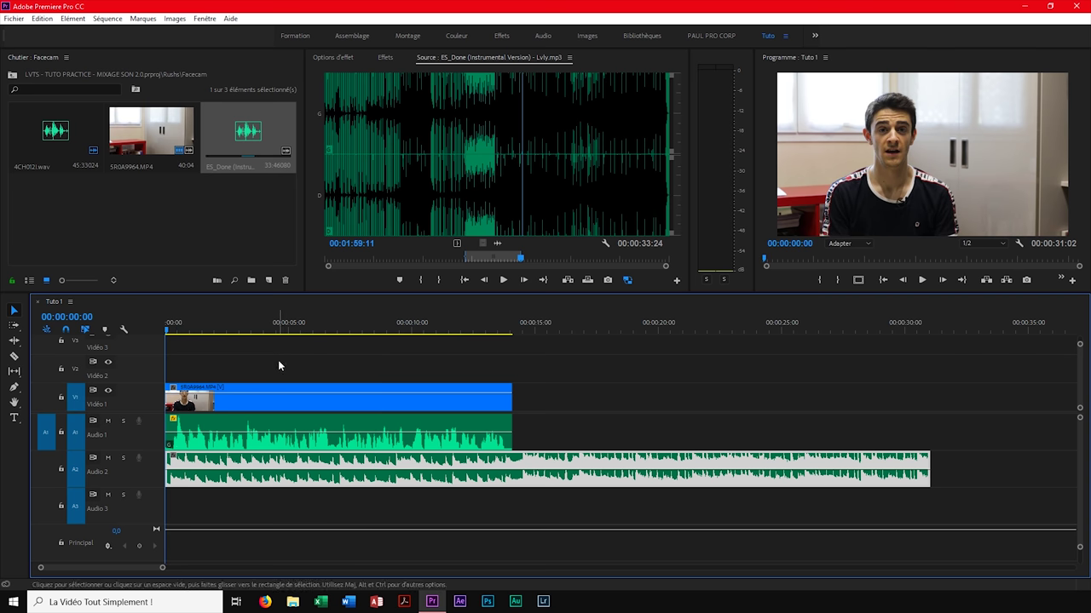
key("space")
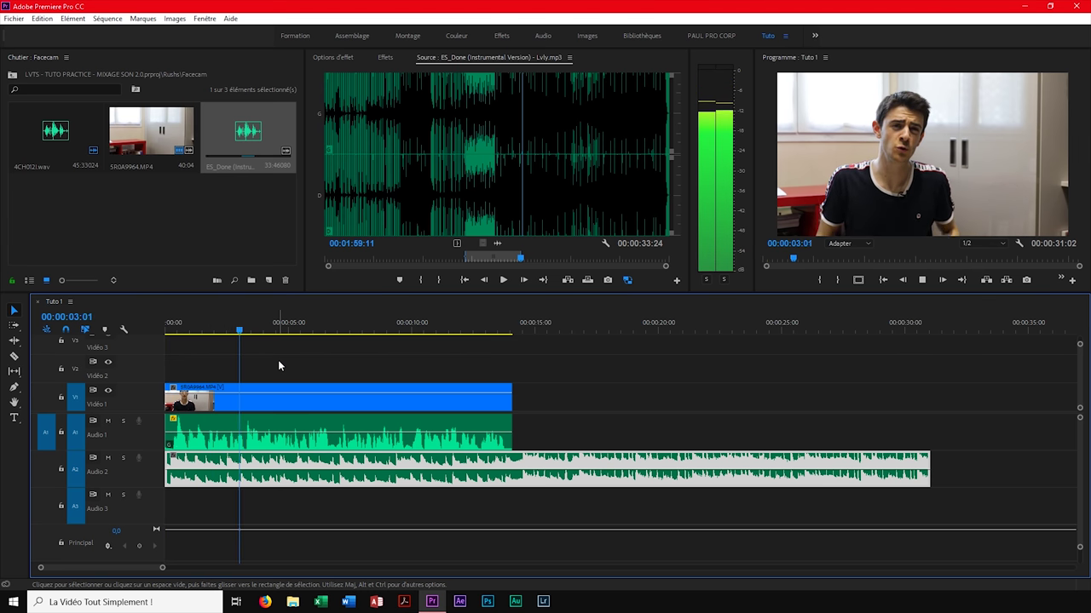
key("space")
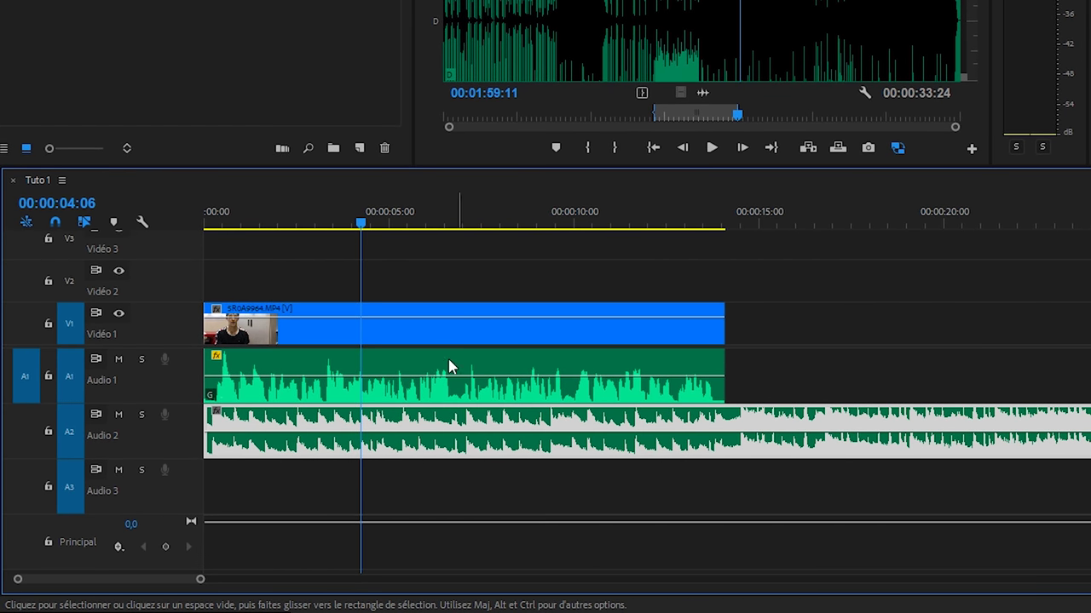
Park the playhead at 00:00:14:12 where the vocal ends and select the Audio 2 music clip
left_click(790, 387)
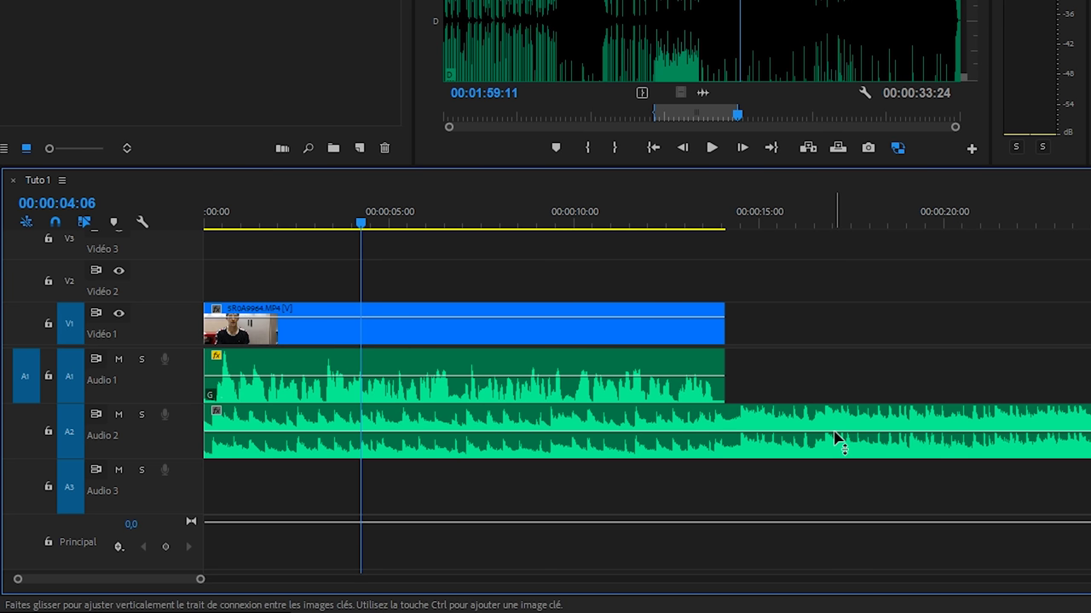
mouse_move(835, 438)
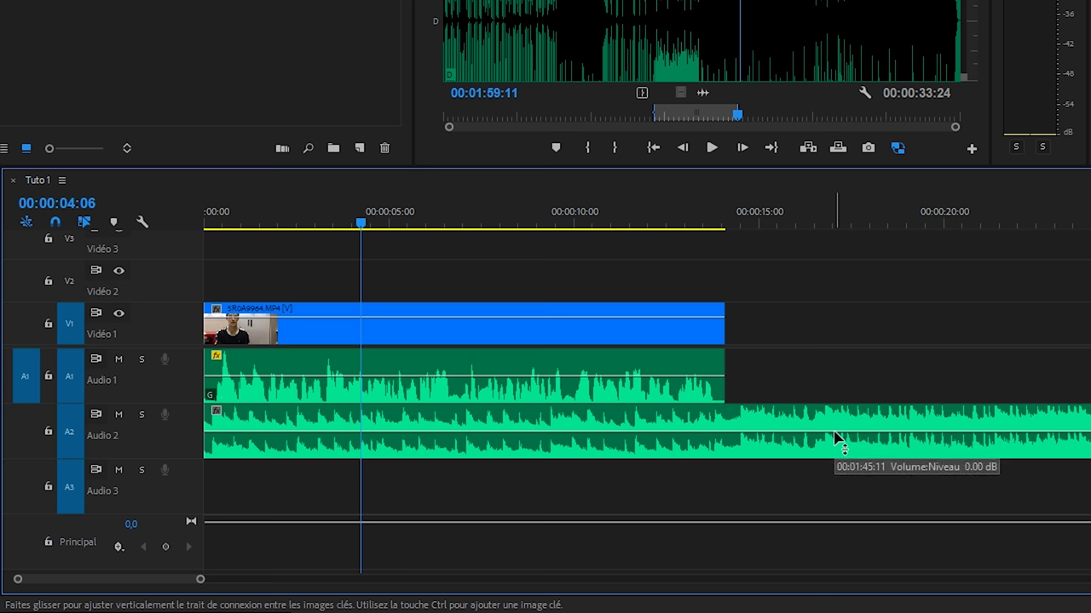
left_click_drag(728, 225, 741, 221)
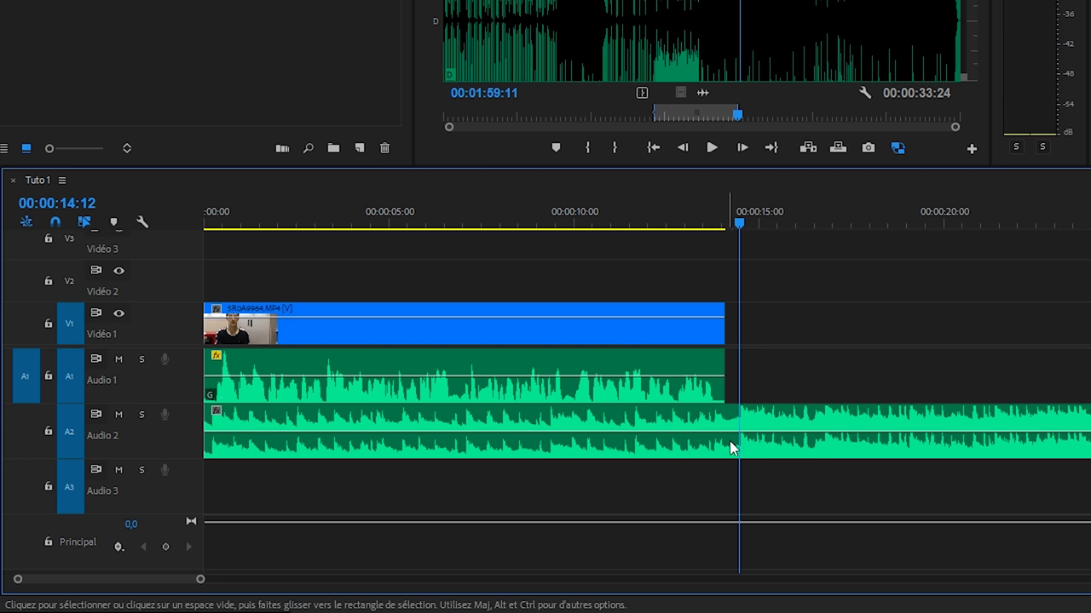
left_click(773, 451)
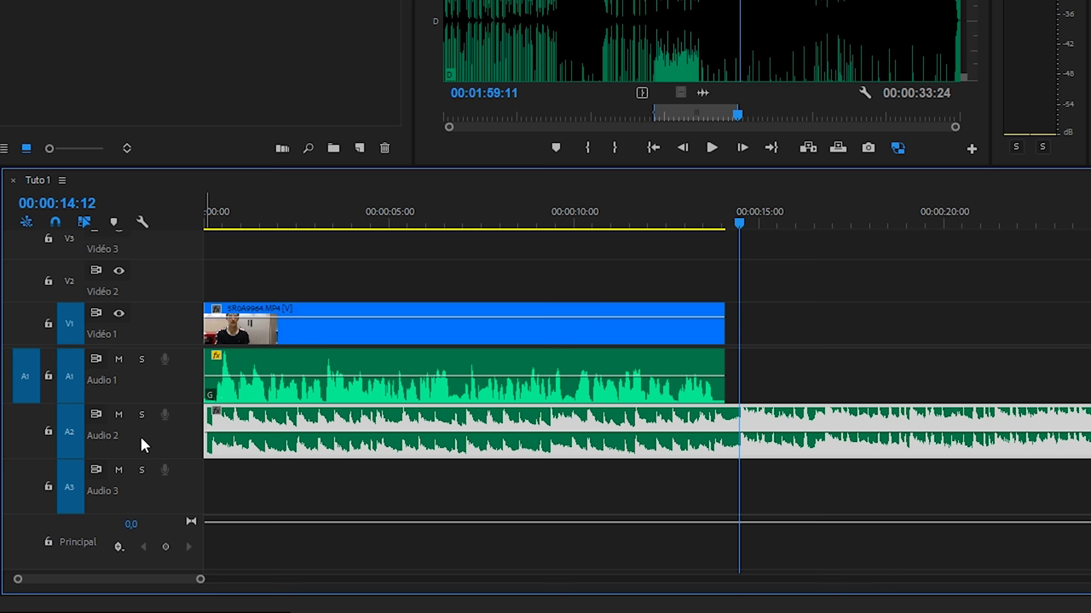
scroll(140, 434, "up", 2)
scroll(139, 434, "up", 2)
scroll(139, 434, "up", 2)
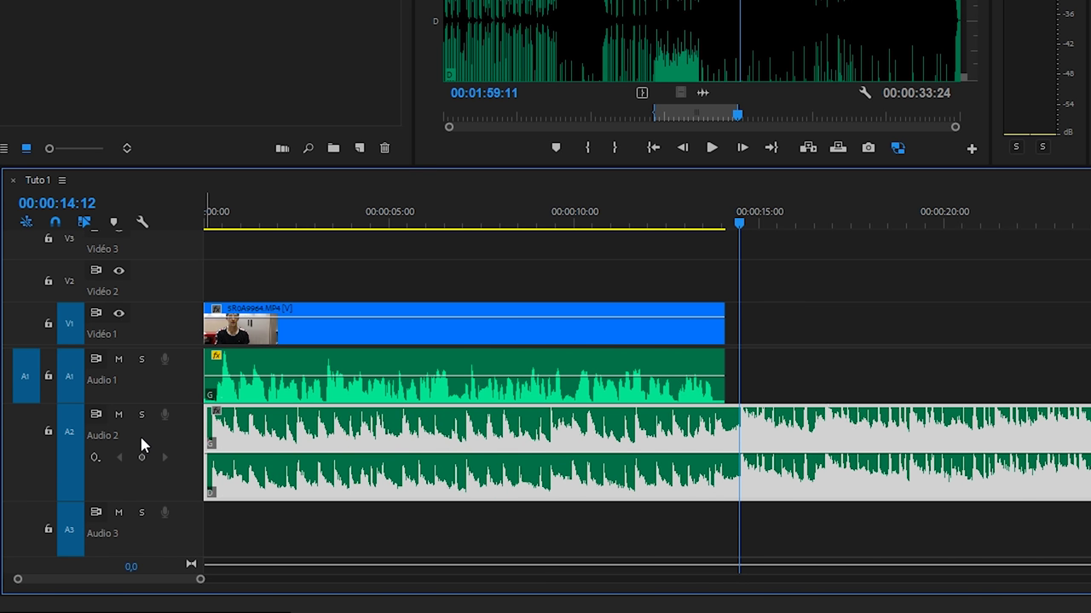
scroll(140, 434, "down", 2)
scroll(140, 434, "down", 2)
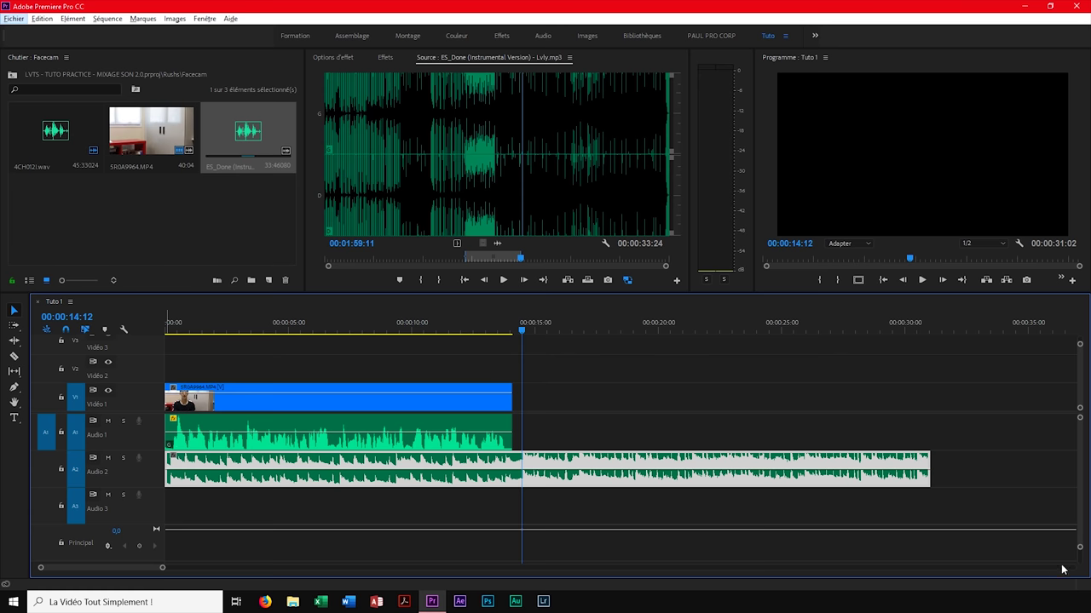
Add Audio 2 volume keyframes at 14:12 and 13:11 and pull the music down under the vocal
left_click_drag(1080, 551, 1079, 478)
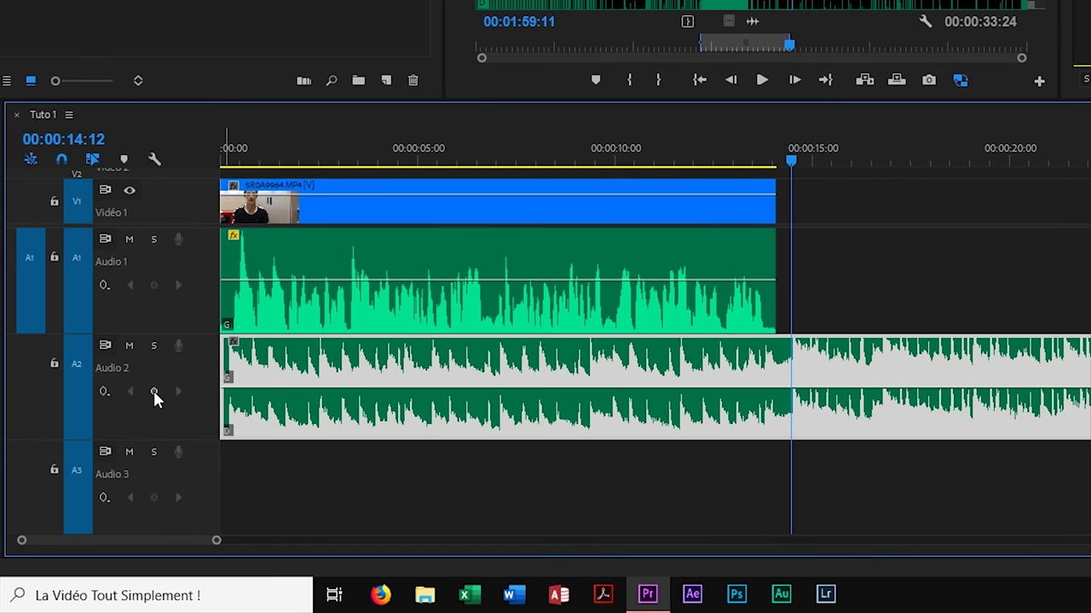
left_click(154, 393)
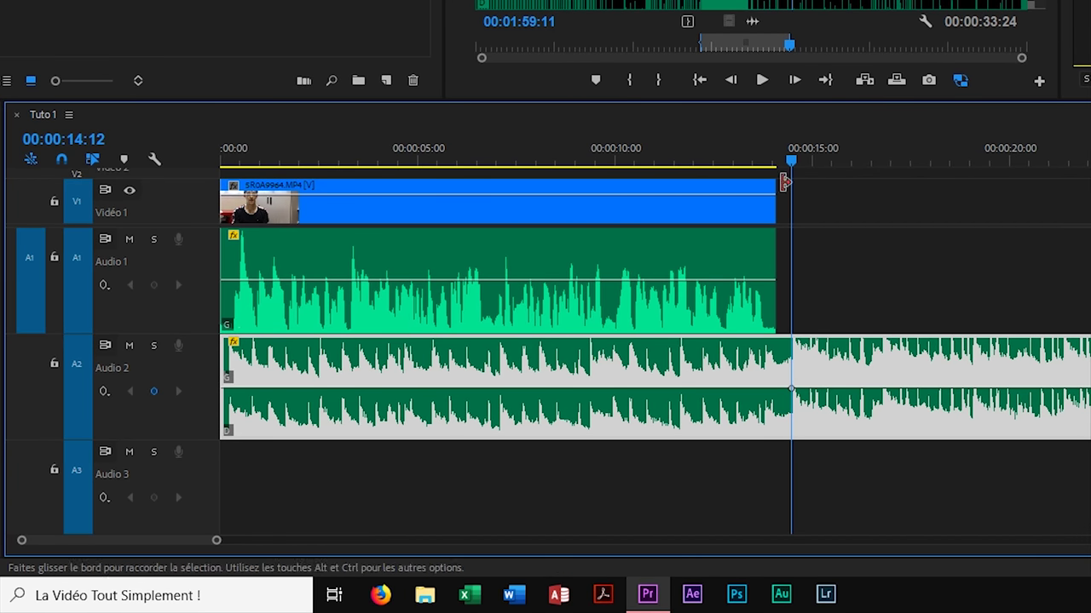
left_click_drag(790, 162, 750, 164)
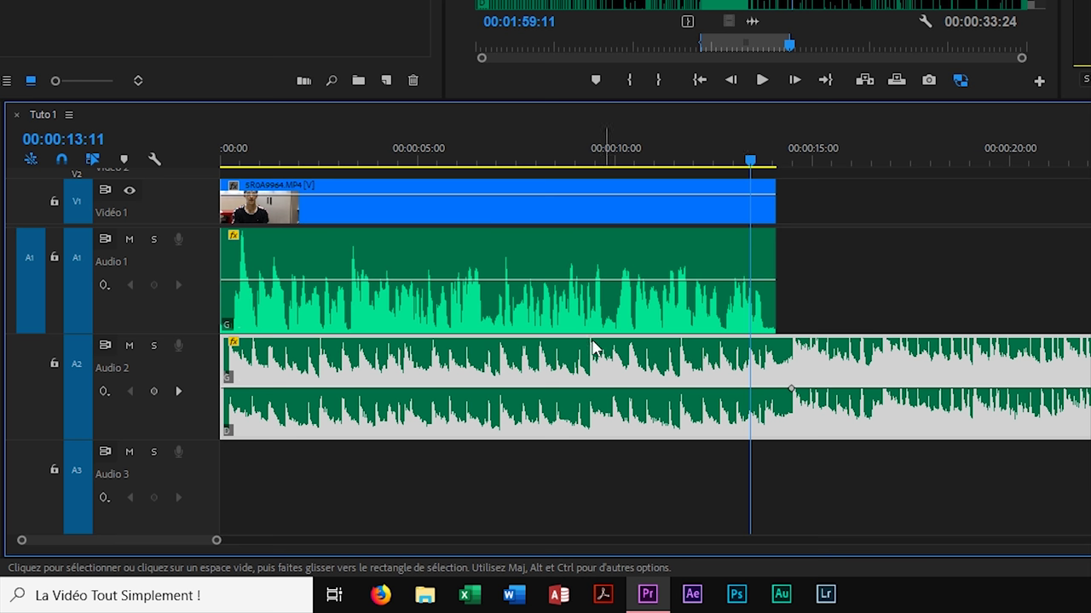
left_click(154, 392)
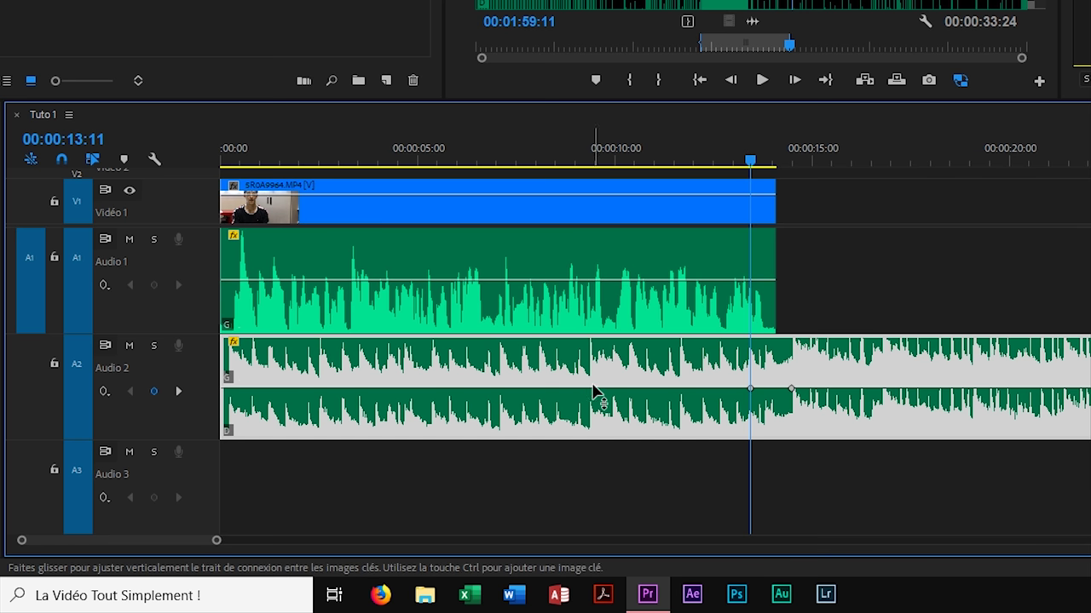
mouse_move(590, 396)
left_mouse_down()
mouse_move(563, 424)
mouse_move(585, 431)
left_mouse_up()
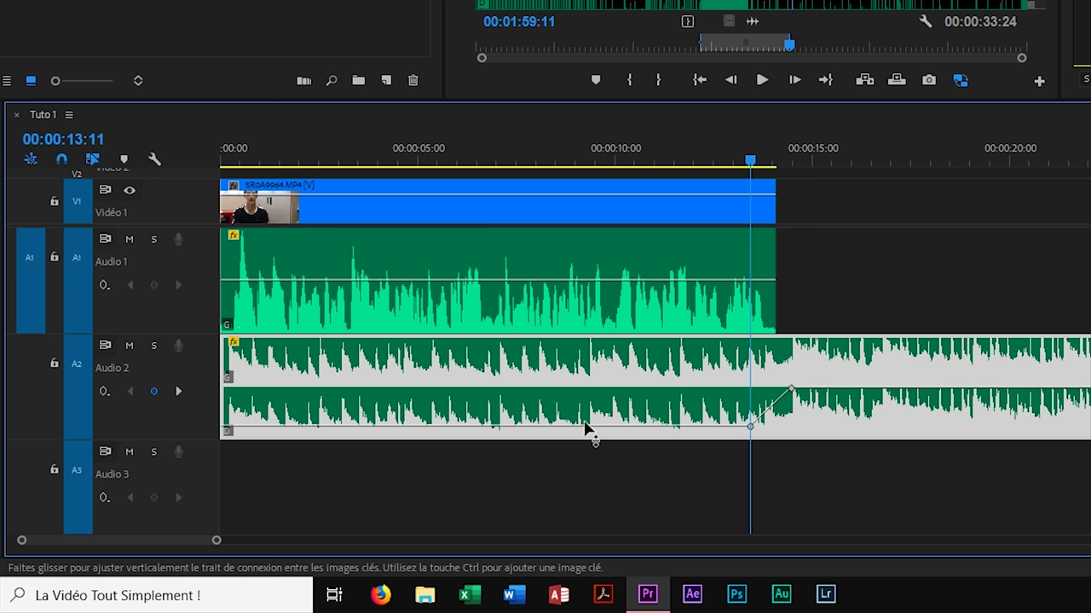
left_click_drag(260, 162, 176, 170)
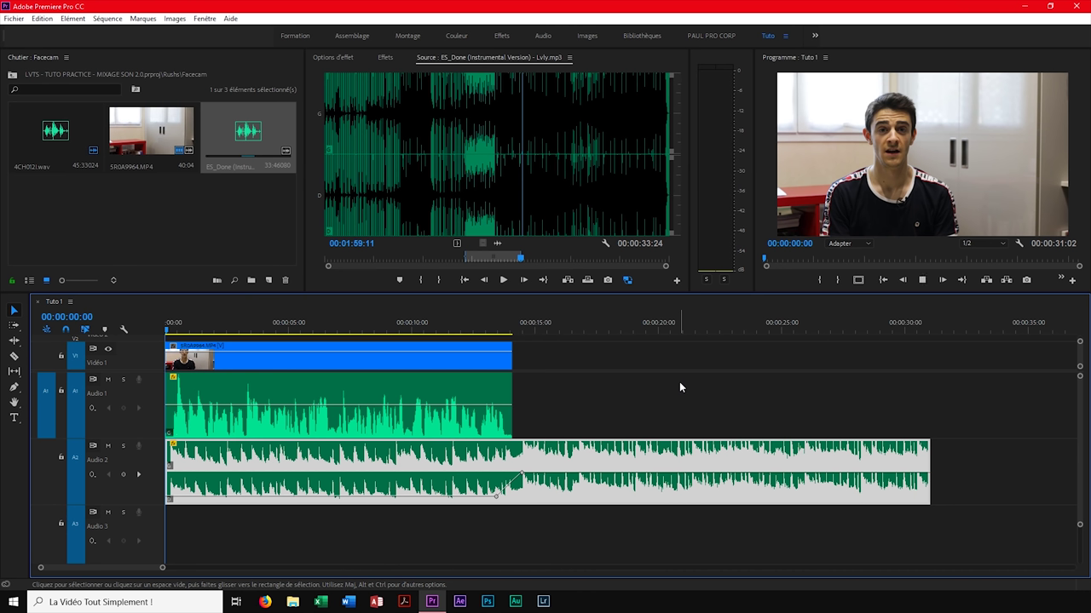
key("space")
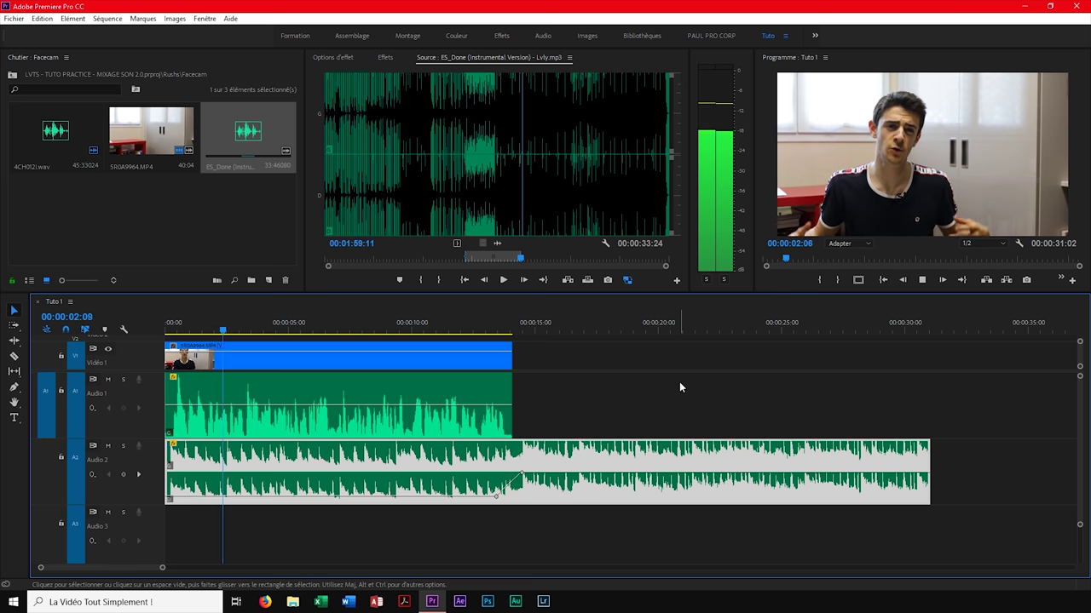
key("space")
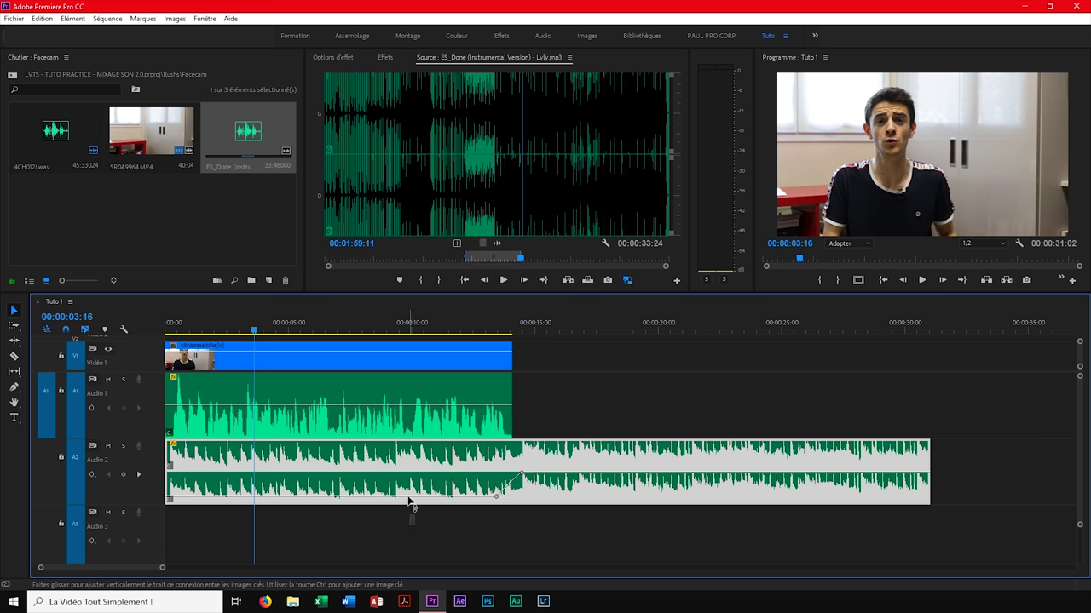
Set the music under the vocal to -23.01 dB and raise the vocal clip by 1.58 dB
left_click_drag(401, 495, 400, 498)
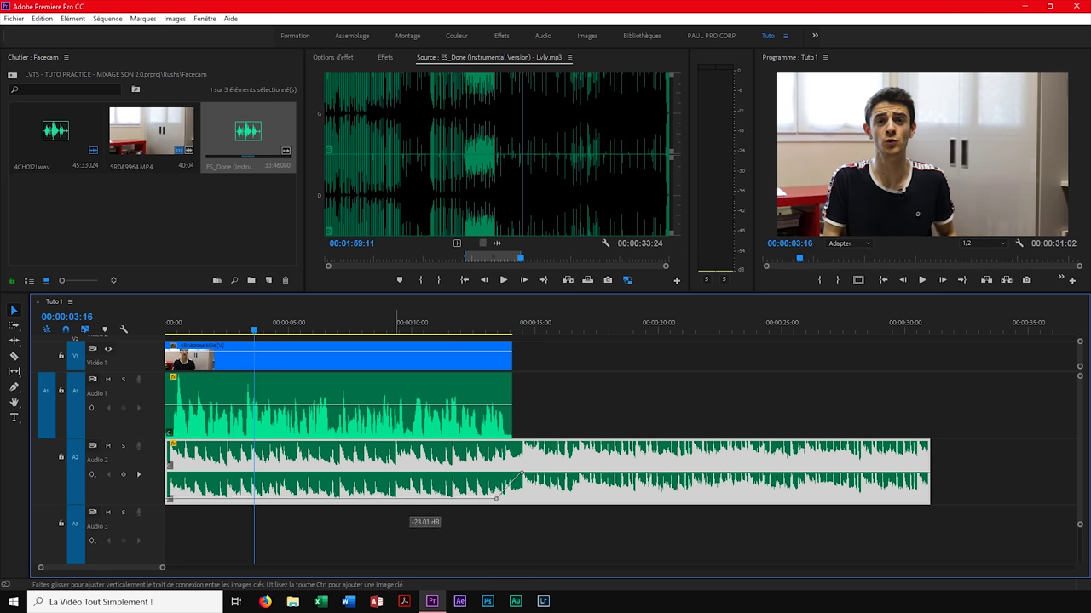
left_click_drag(254, 328, 128, 327)
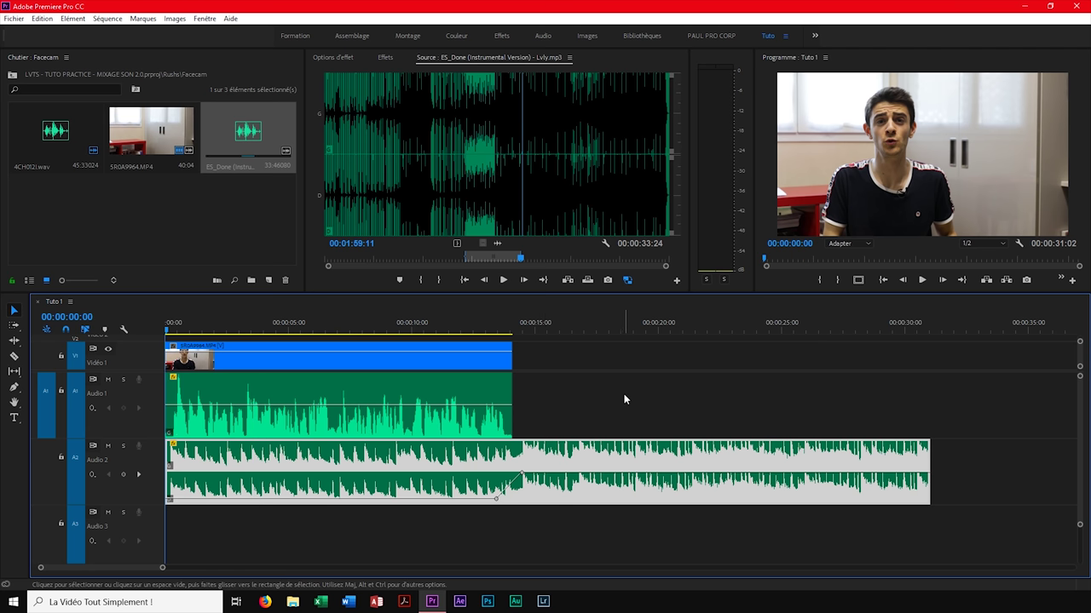
key("space")
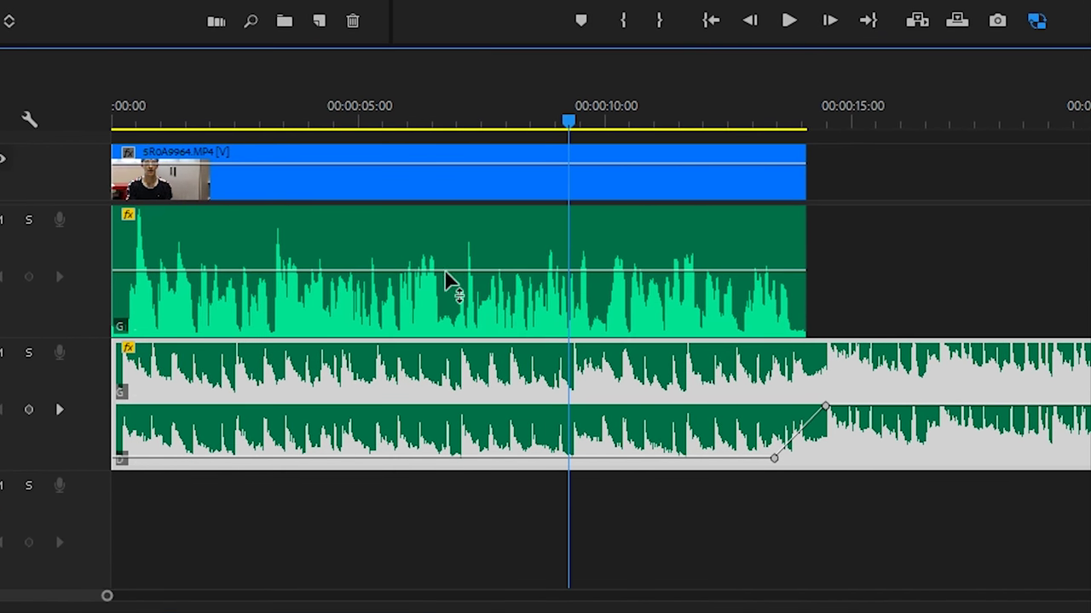
mouse_move(410, 271)
left_mouse_down()
mouse_move(381, 252)
mouse_move(382, 214)
left_mouse_up()
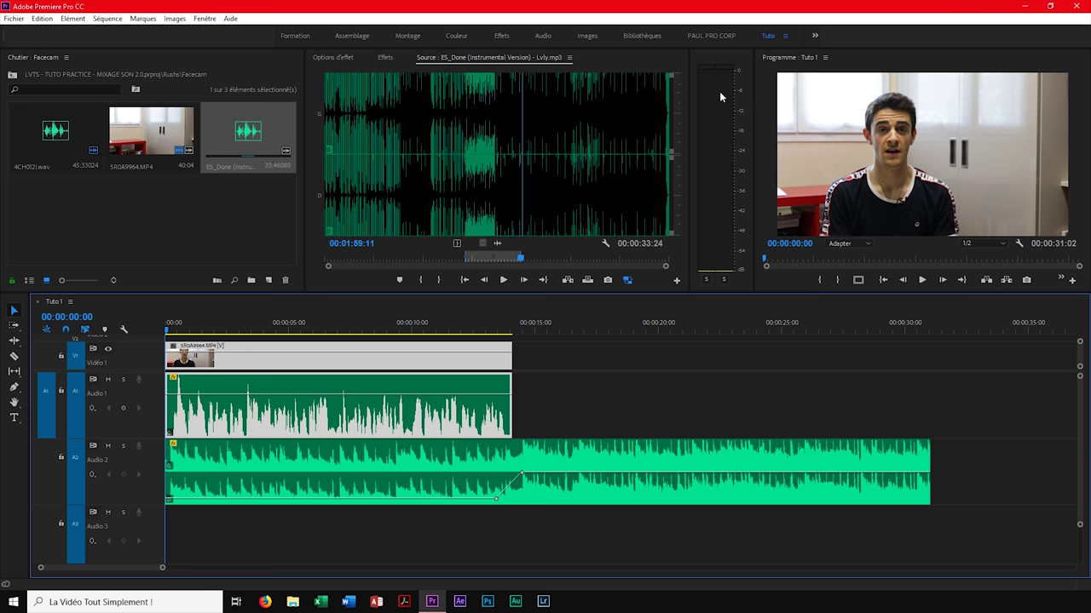
Listen back to the mix and set the Audio 1 vocal clip level to 2.93 dB
key("space")
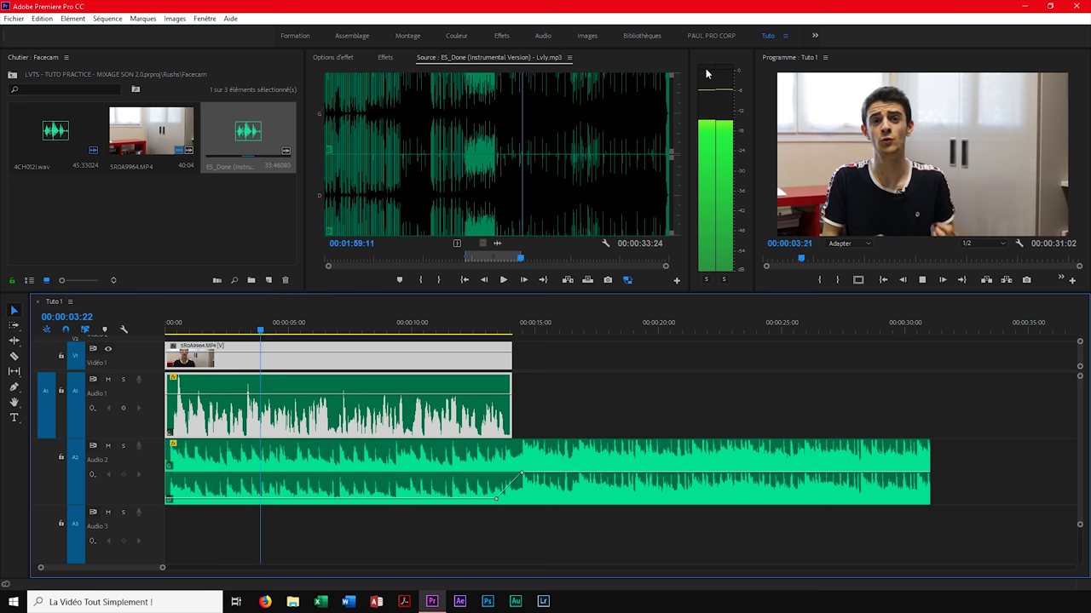
key("space")
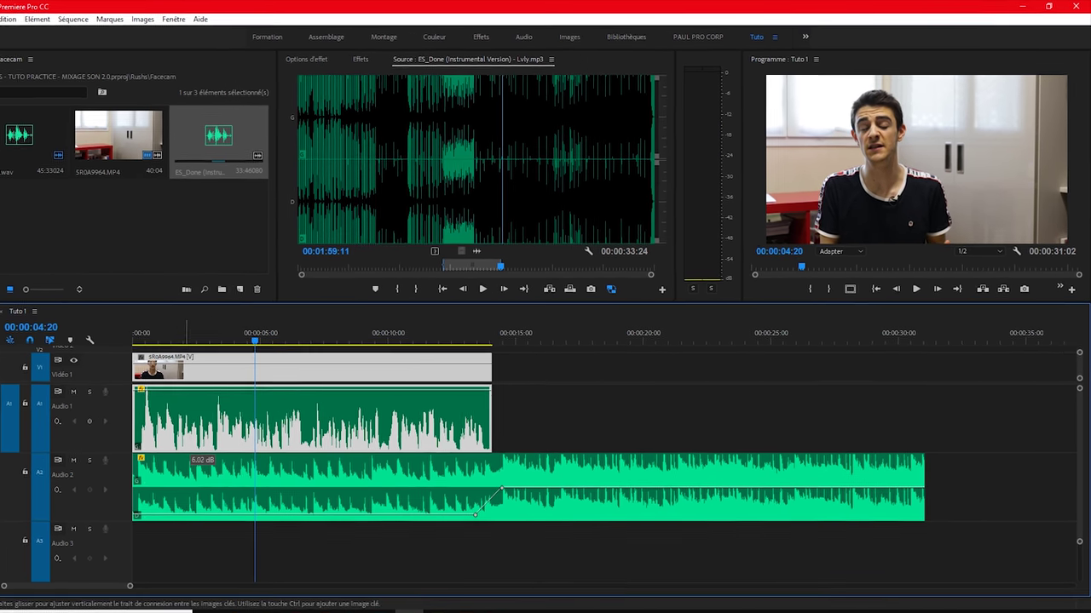
key("Home")
key("space")
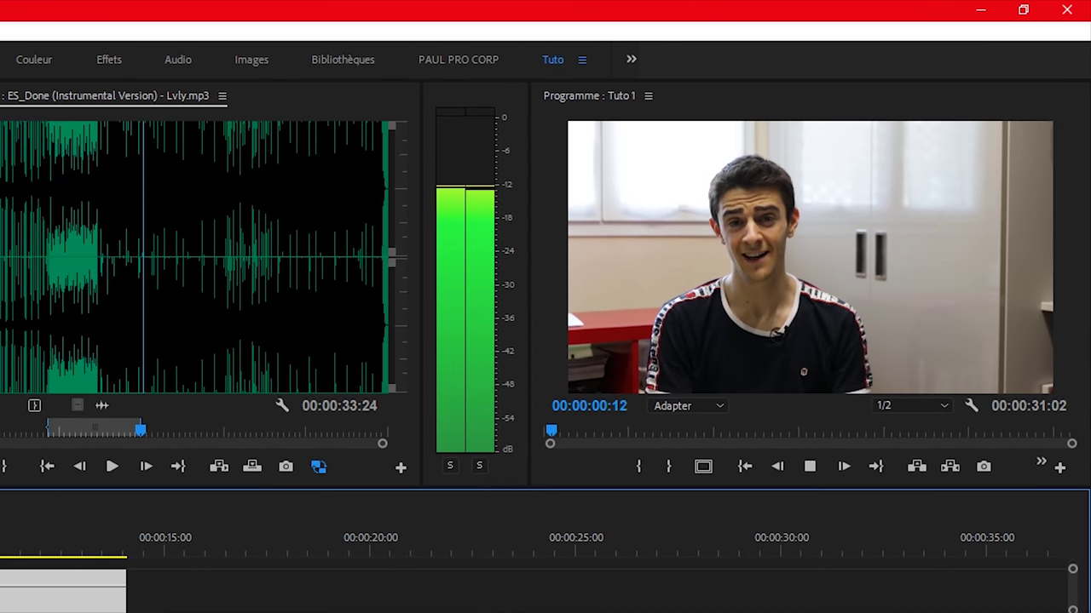
key("space")
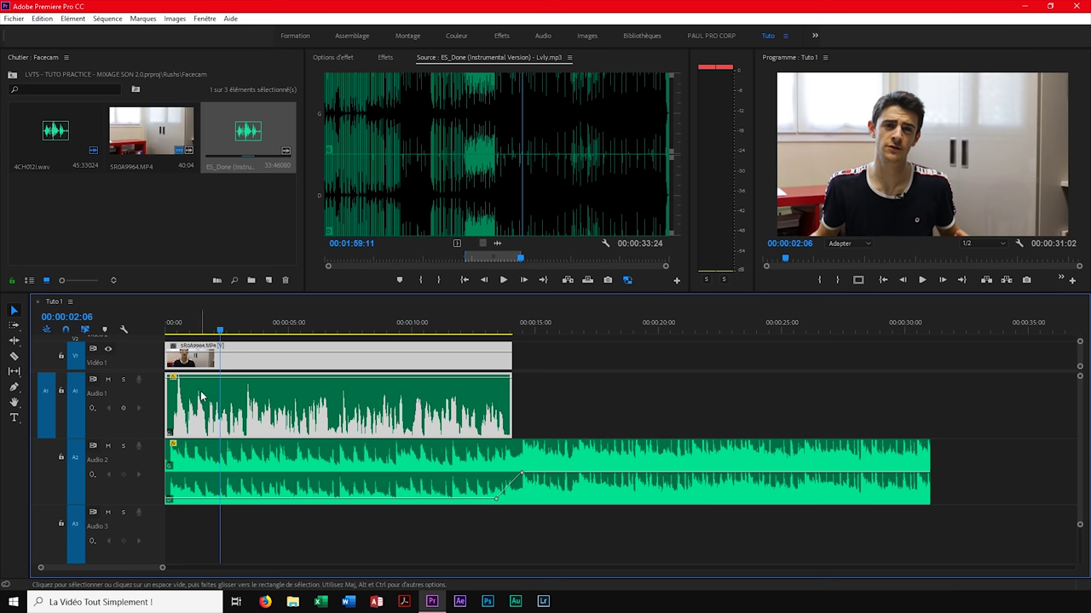
left_click_drag(197, 397, 197, 402)
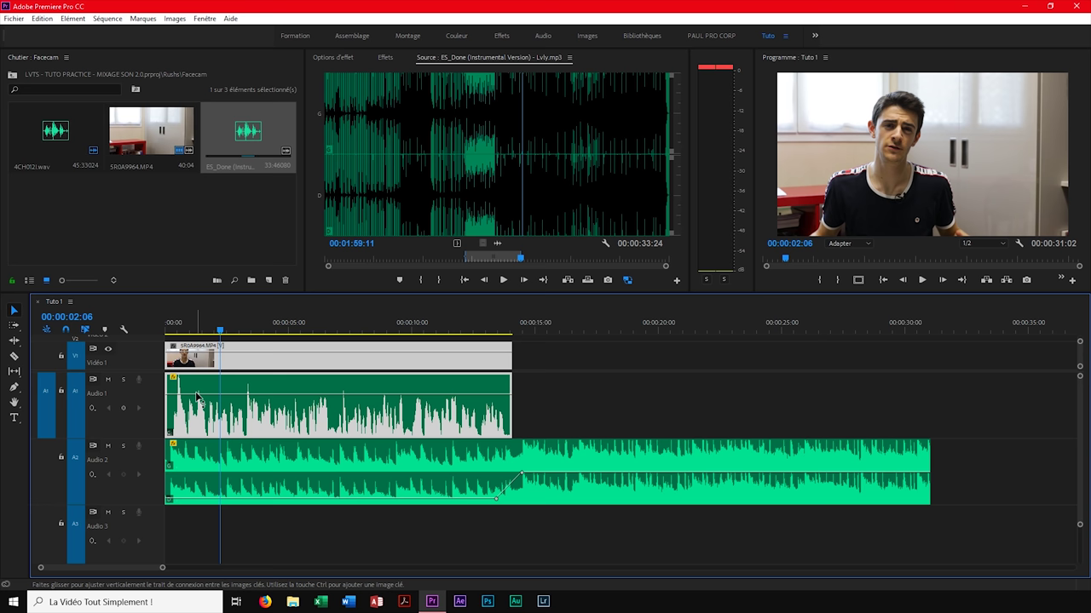
Replay the transition from about 10 seconds and nudge the music's full-level section to about -0.54 dB
key("Home")
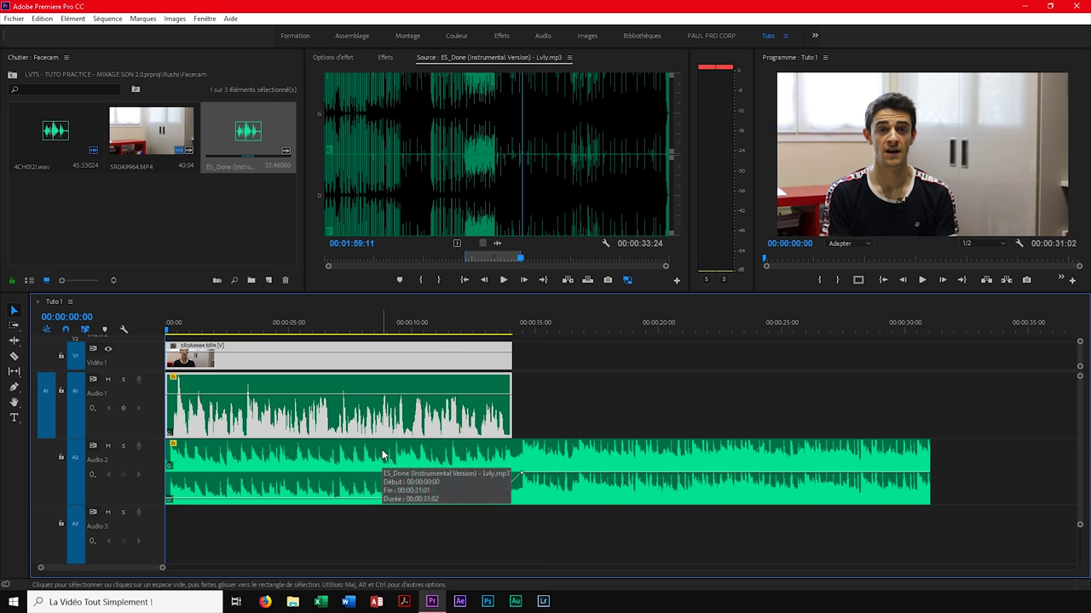
left_click(416, 330)
key("space")
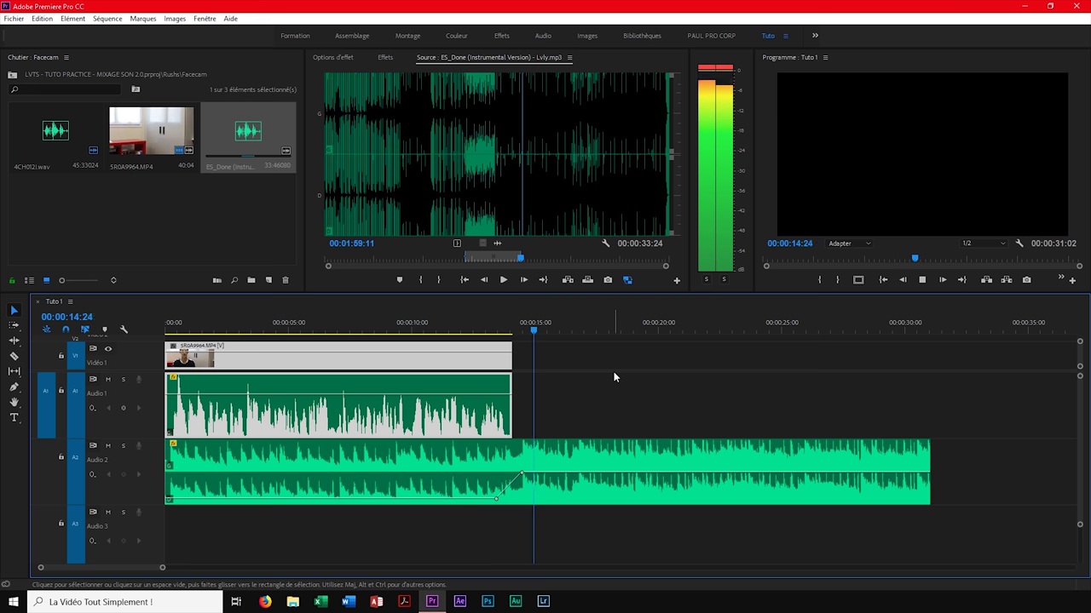
key("space")
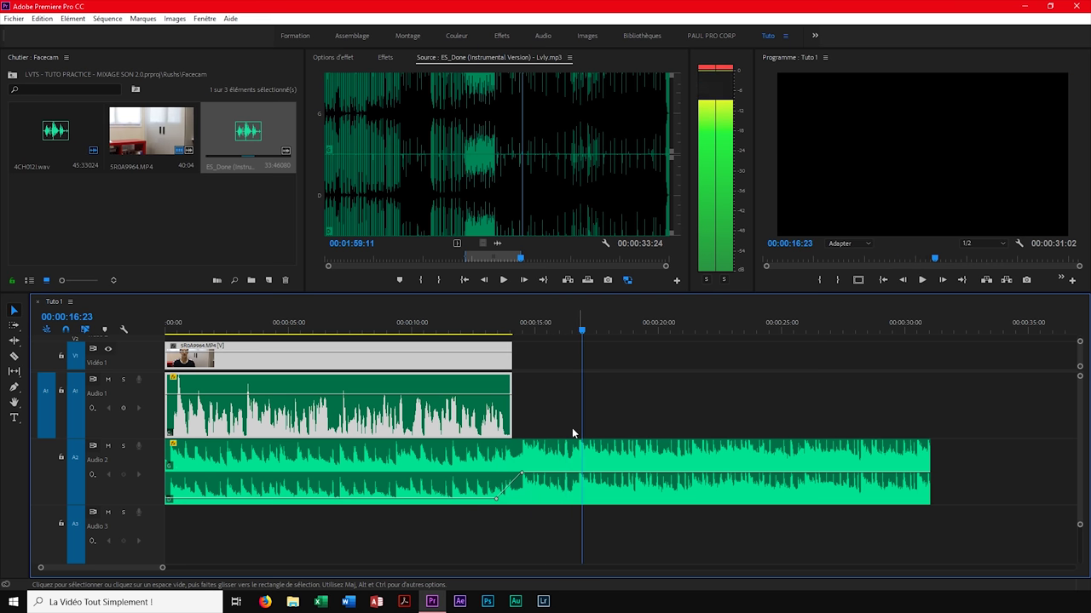
left_click_drag(549, 481, 550, 475)
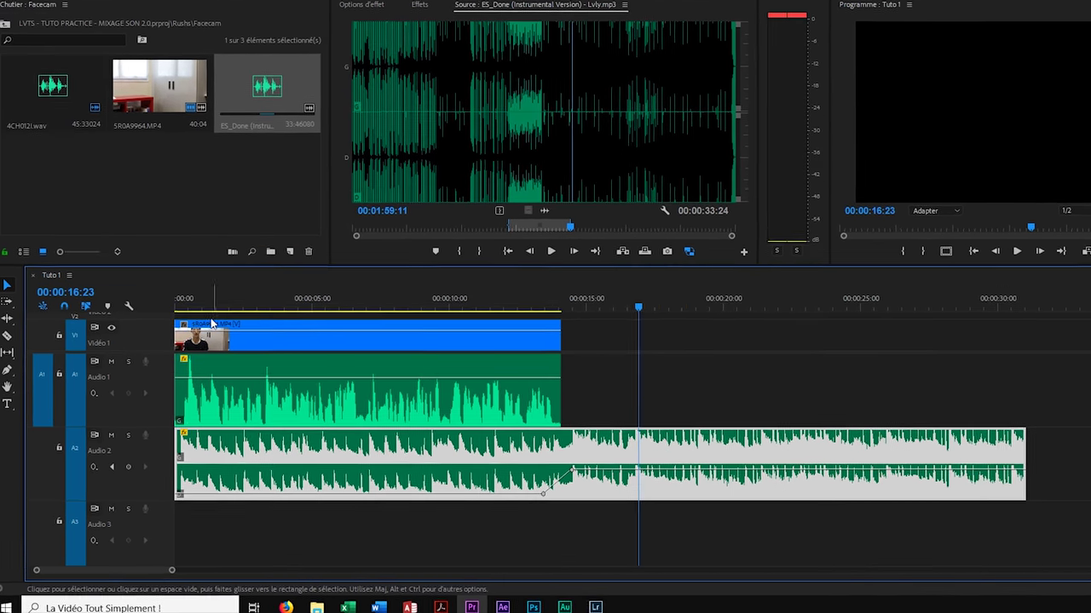
Key the Audio 1 vocal volume near its start and at 00:00:12:14, lifting the 12:14 keyframe to 3.99 dB
left_click(189, 328)
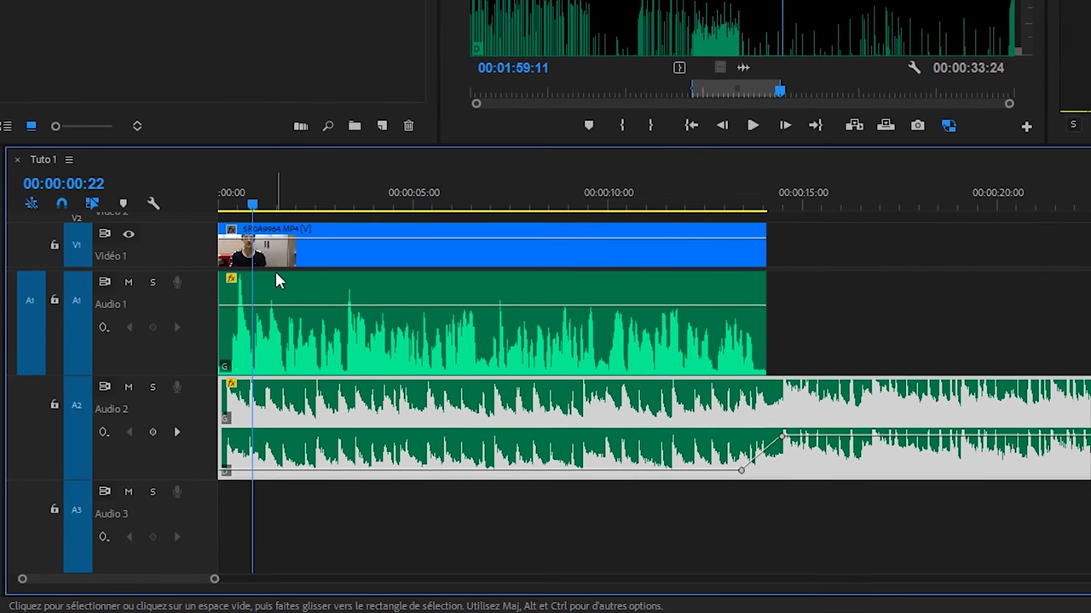
left_click(246, 318)
left_click(154, 325)
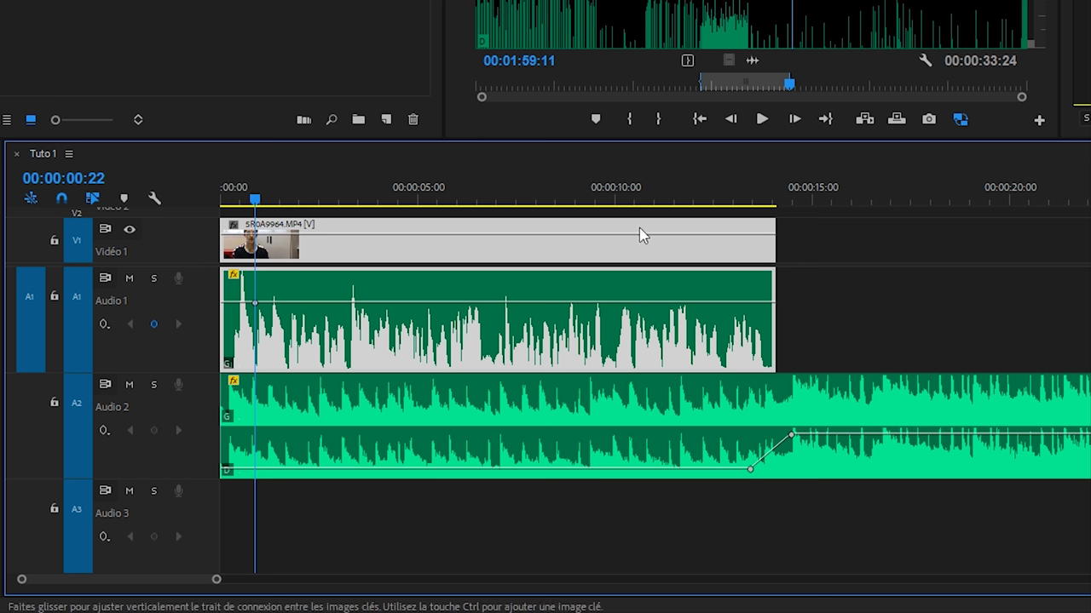
left_click(717, 189)
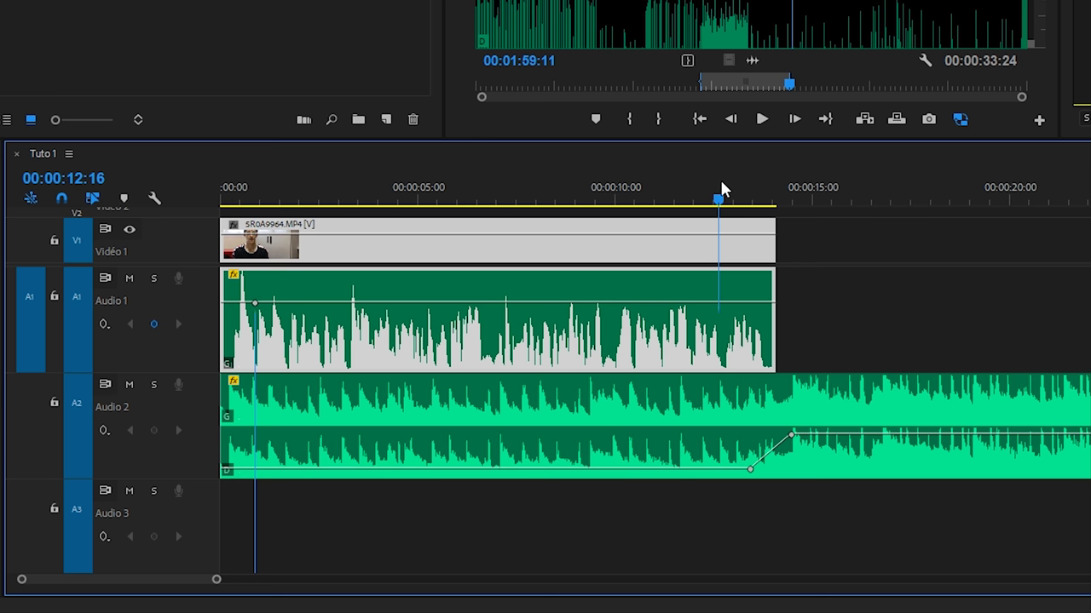
left_click(154, 325)
mouse_move(750, 301)
left_mouse_down()
mouse_move(741, 295)
mouse_move(755, 294)
left_mouse_up()
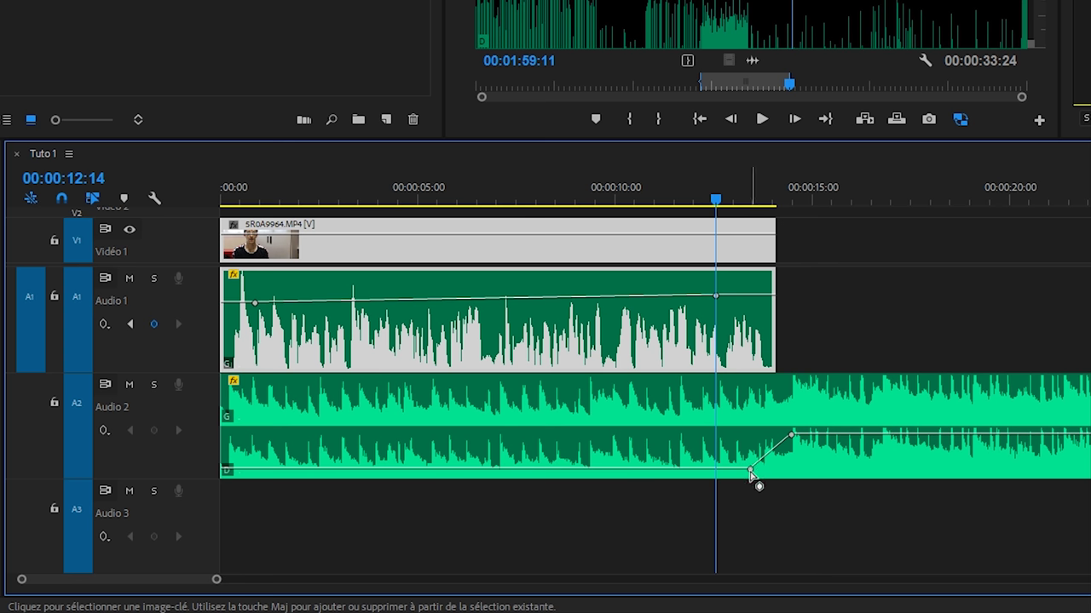
Set both Audio 2 music volume keyframes to Bézier interpolation
mouse_move(749, 472)
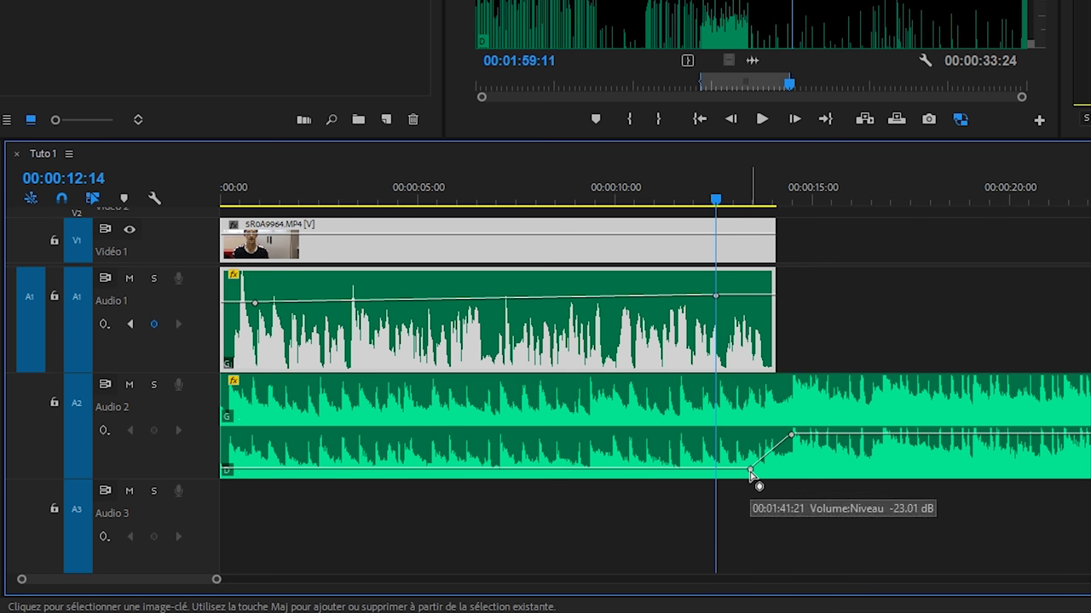
right_click(749, 472)
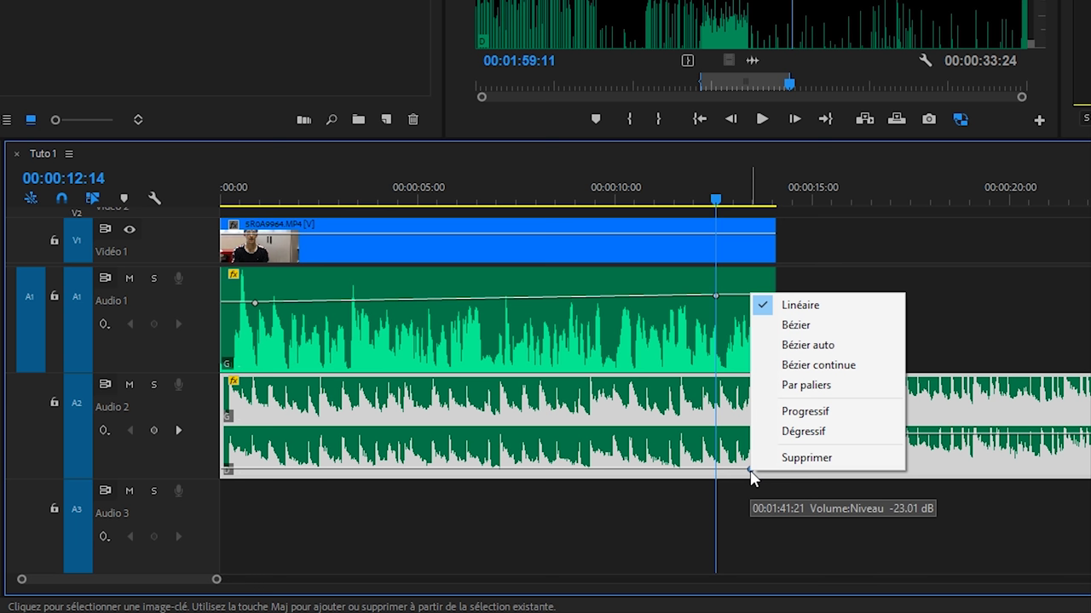
left_click(810, 328)
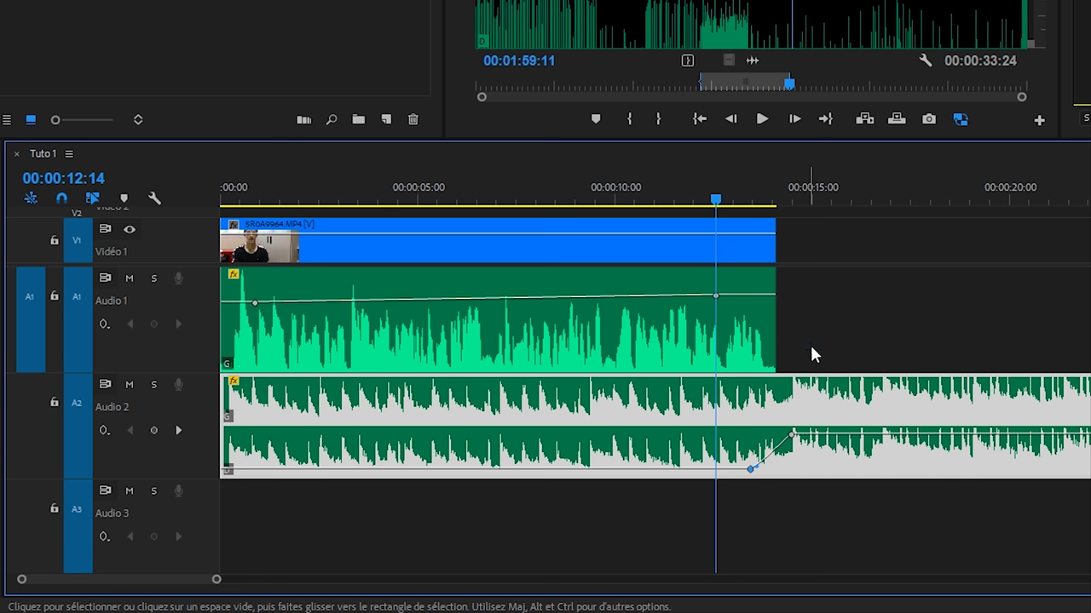
right_click(792, 434)
left_click(835, 468)
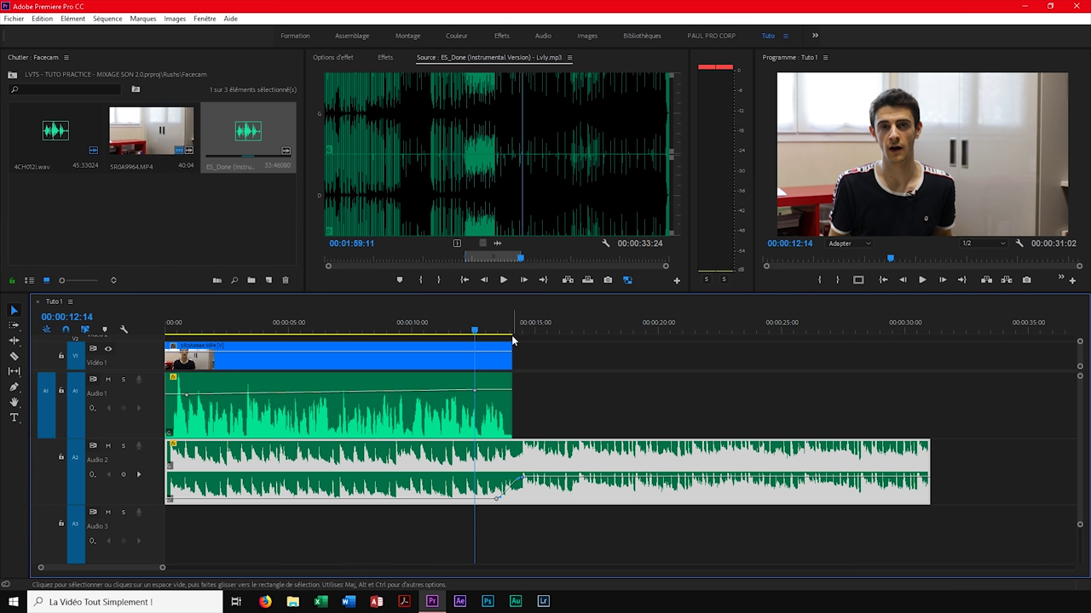
Zoom the timeline around 00:00:12:15–13:18 and shrink the tracks to inspect the curved ramp
left_click(508, 331)
scroll(508, 380, "up", 5)
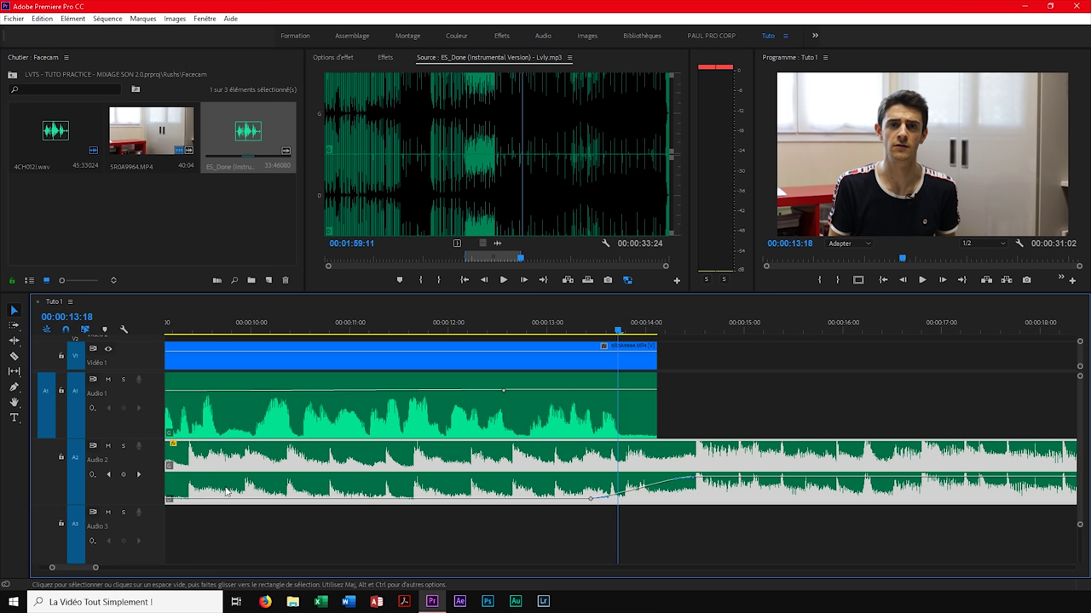
scroll(151, 475, "up", 4)
scroll(241, 490, "up", 2)
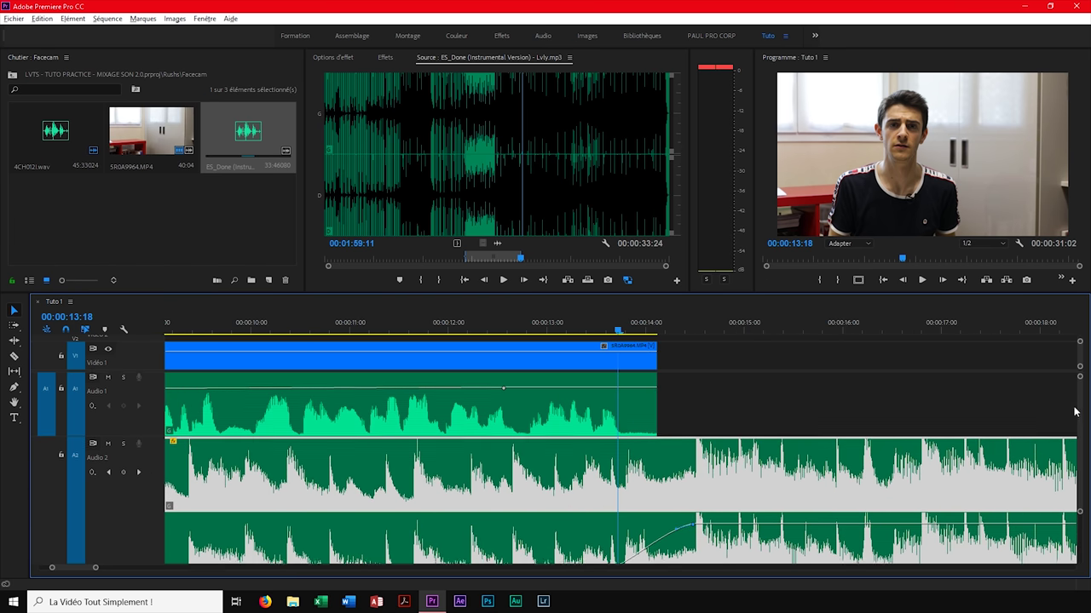
scroll(511, 520, "down", 2)
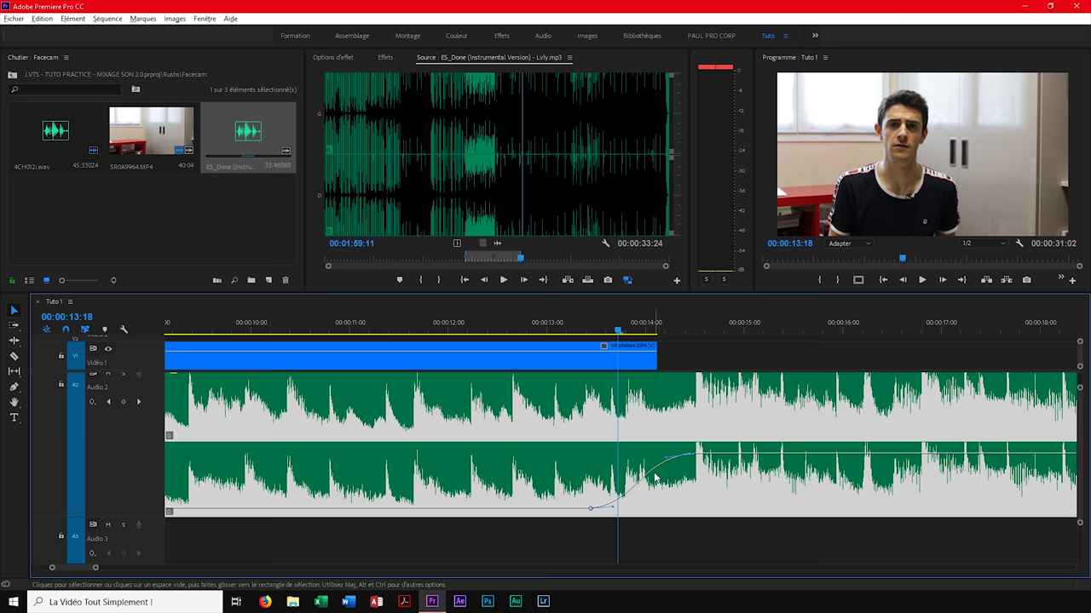
left_click_drag(619, 326, 508, 326)
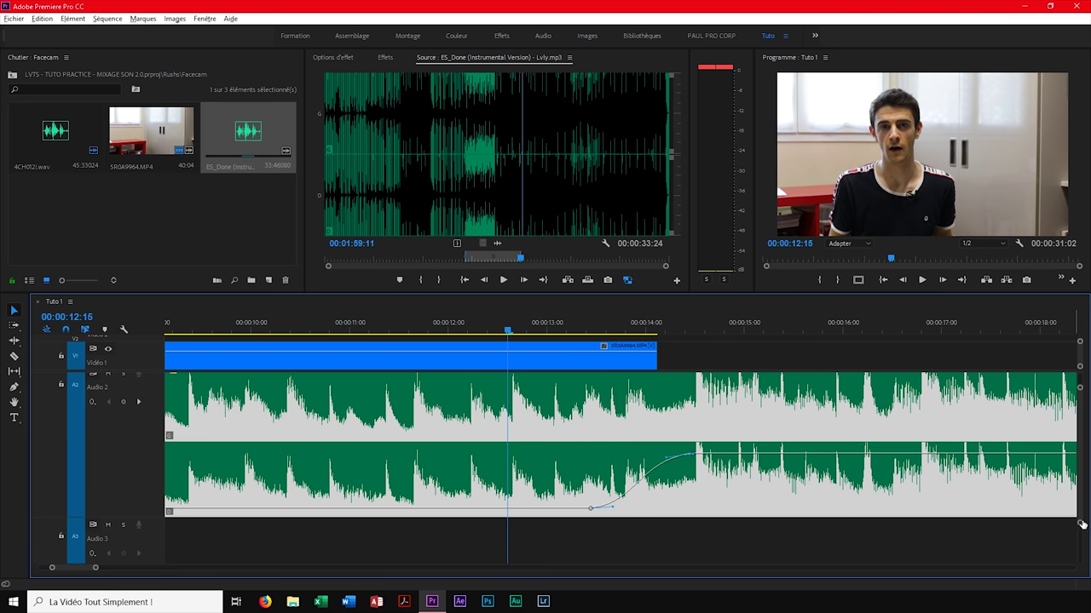
left_click_drag(1082, 524, 1080, 542)
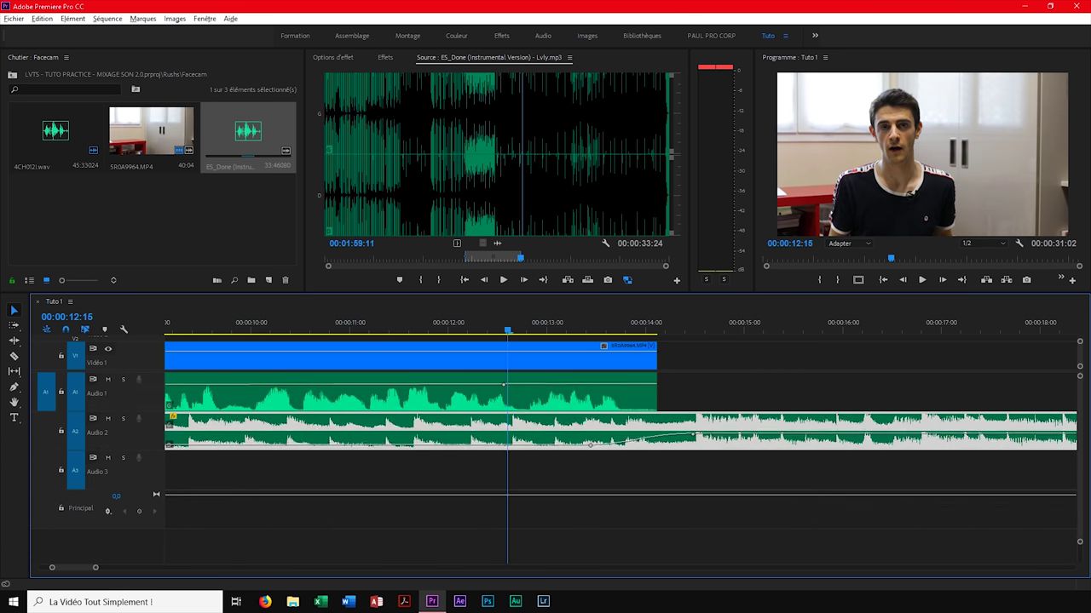
Play back the whole Tuto 1 mix from the sequence start, zoomed out
left_click_drag(130, 376, 136, 415)
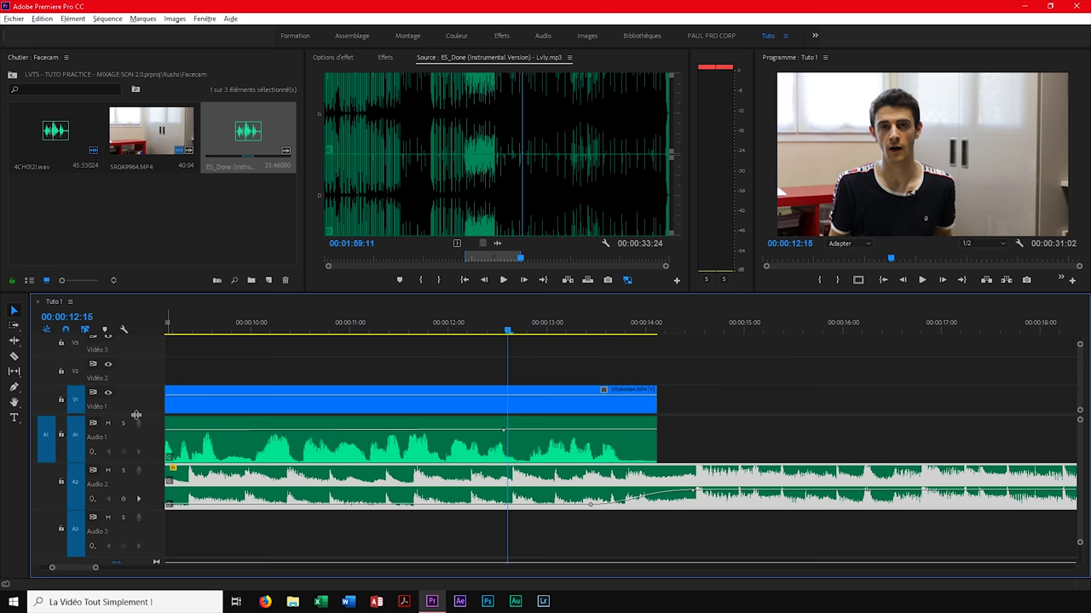
key("Home")
key("minus")
key("minus")
key("space")
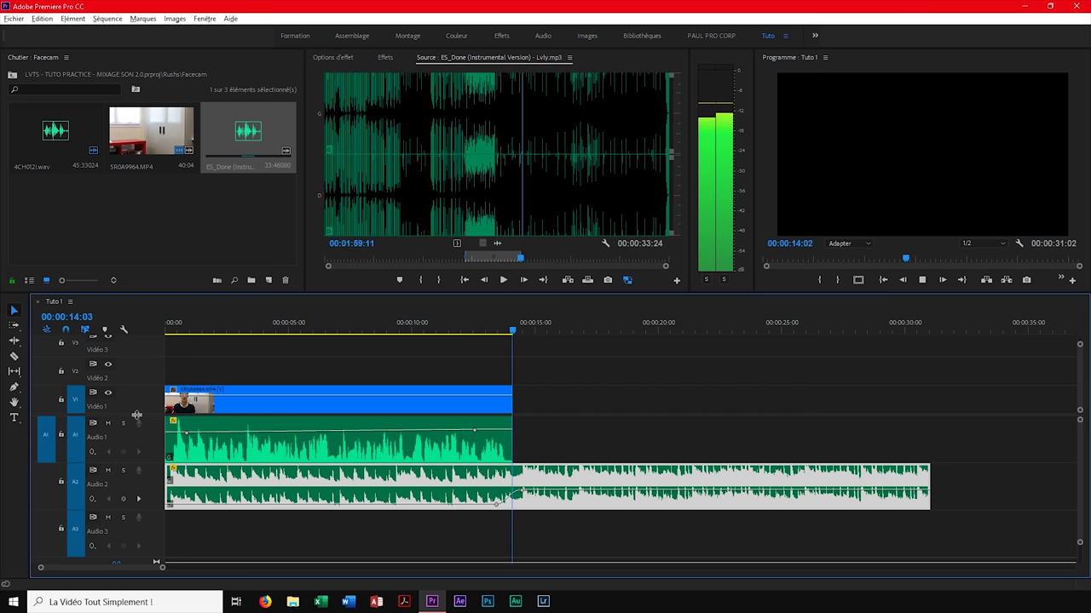
key("space")
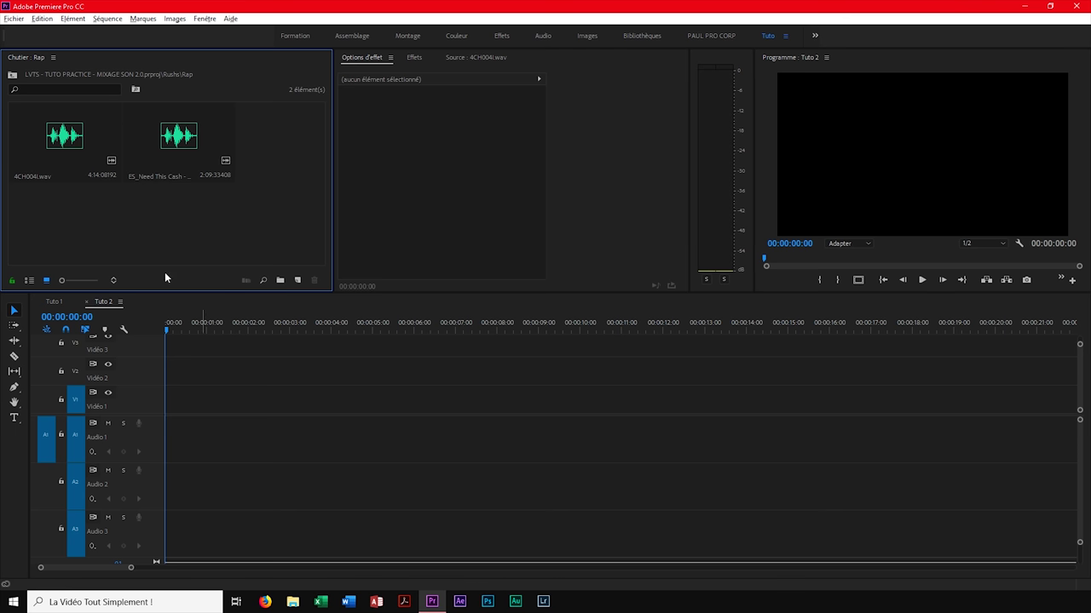
Preview 4CH004I.wav, then load ES_Need This Cash in the Source monitor
left_click(58, 143)
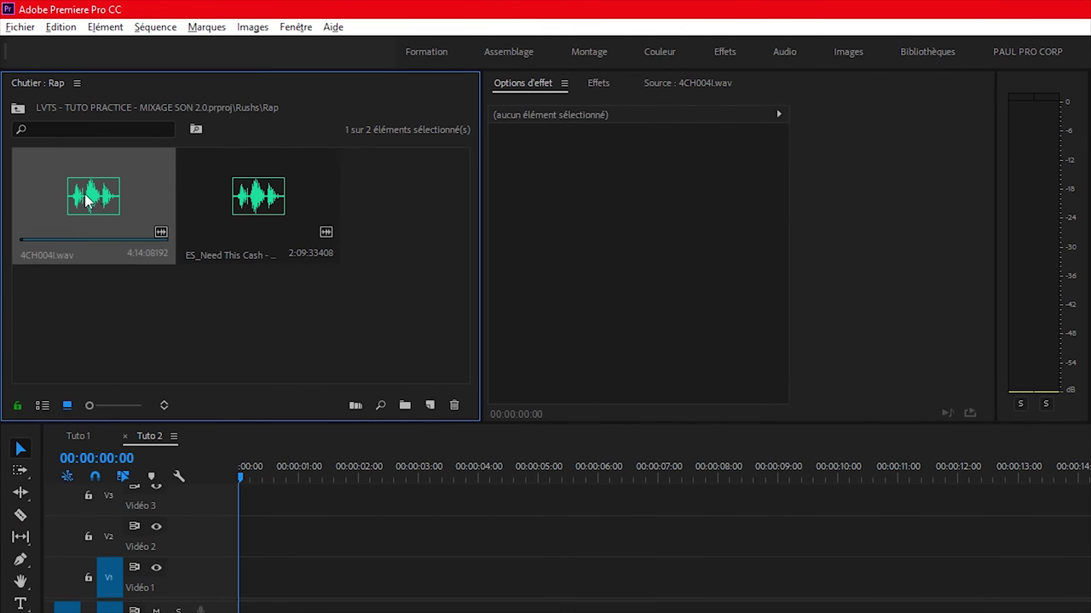
double_click(88, 200)
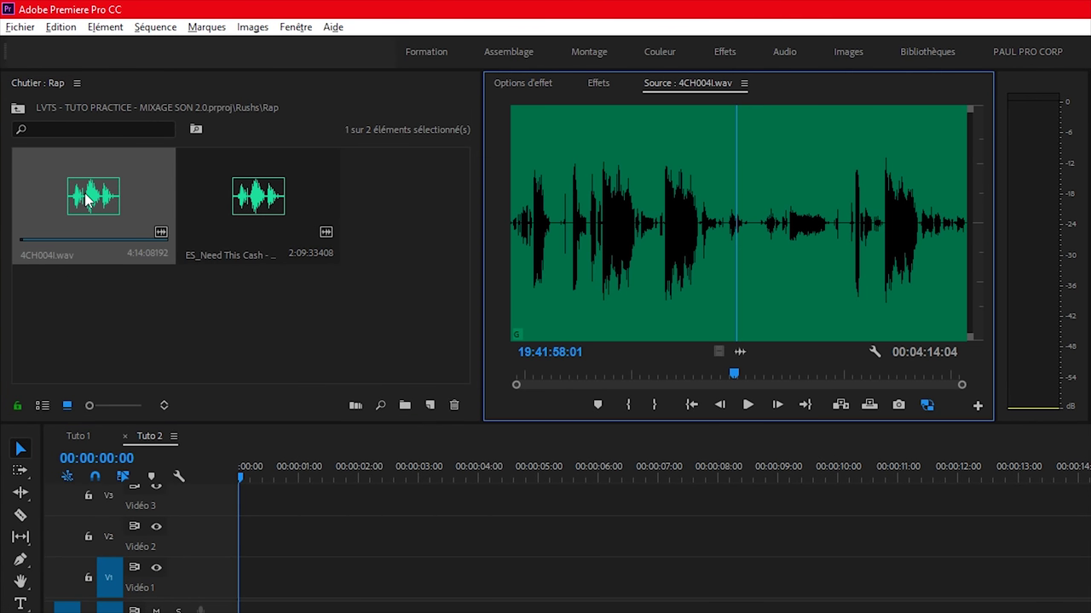
double_click(260, 205)
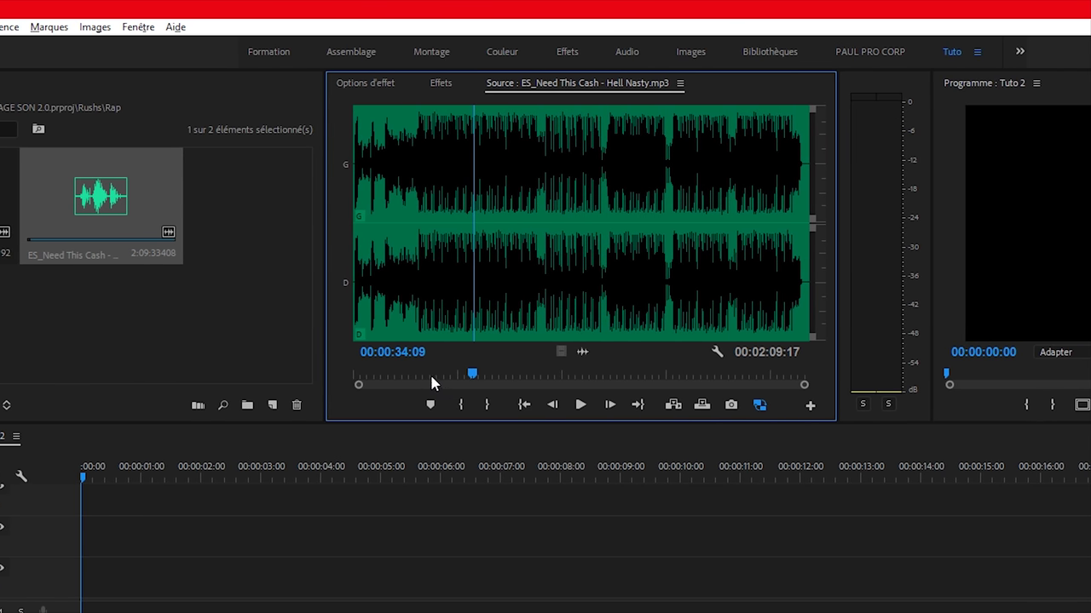
Mark 00:00:18:16 to 00:00:39:04 in the music and insert it on Audio 1
left_click_drag(433, 377, 421, 376)
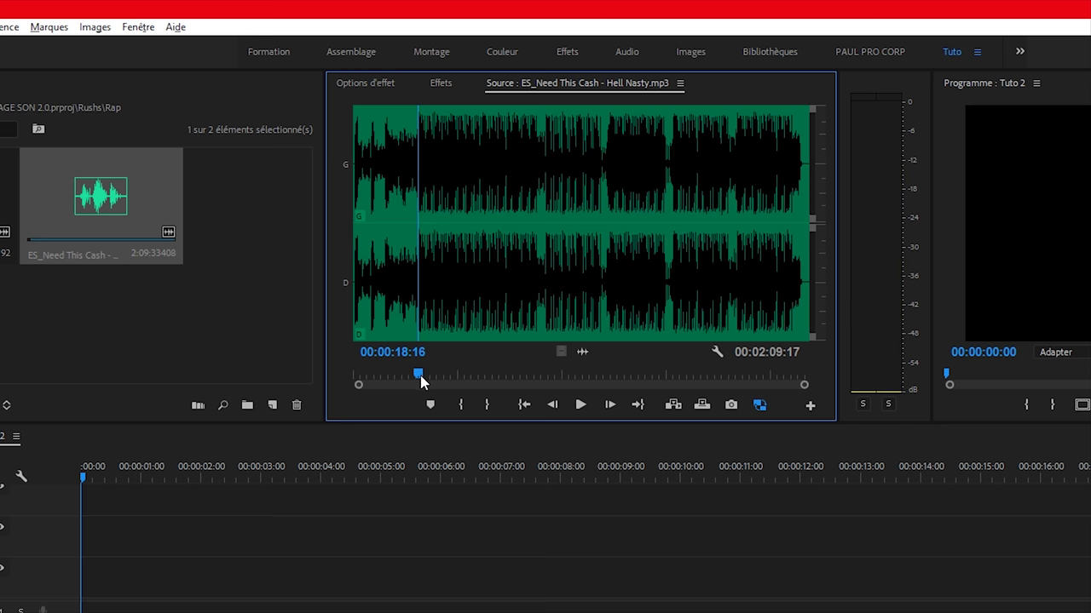
key("i")
left_click_drag(419, 376, 490, 375)
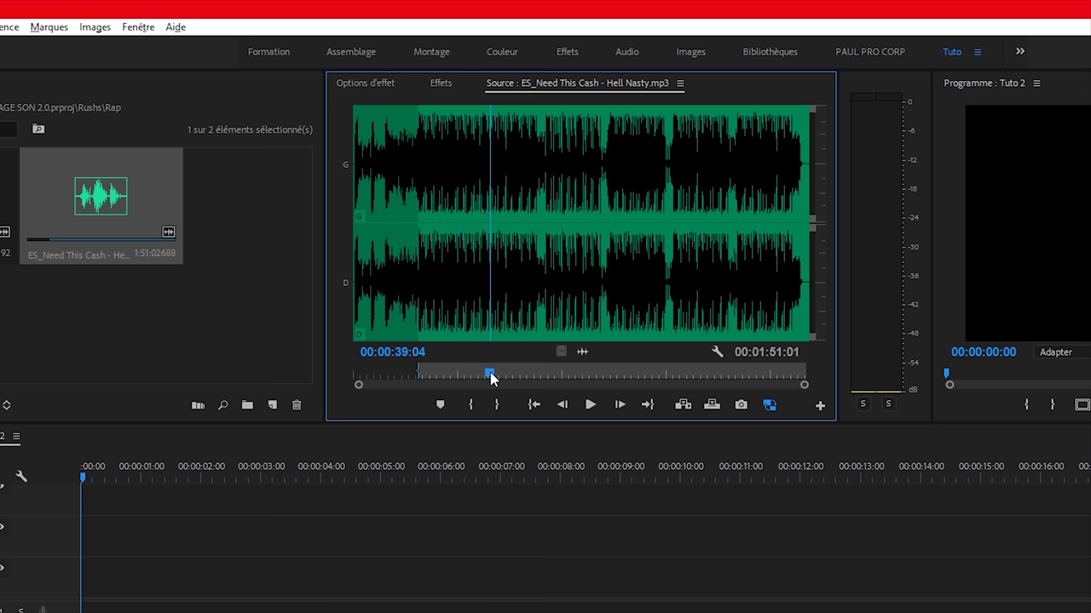
key("o")
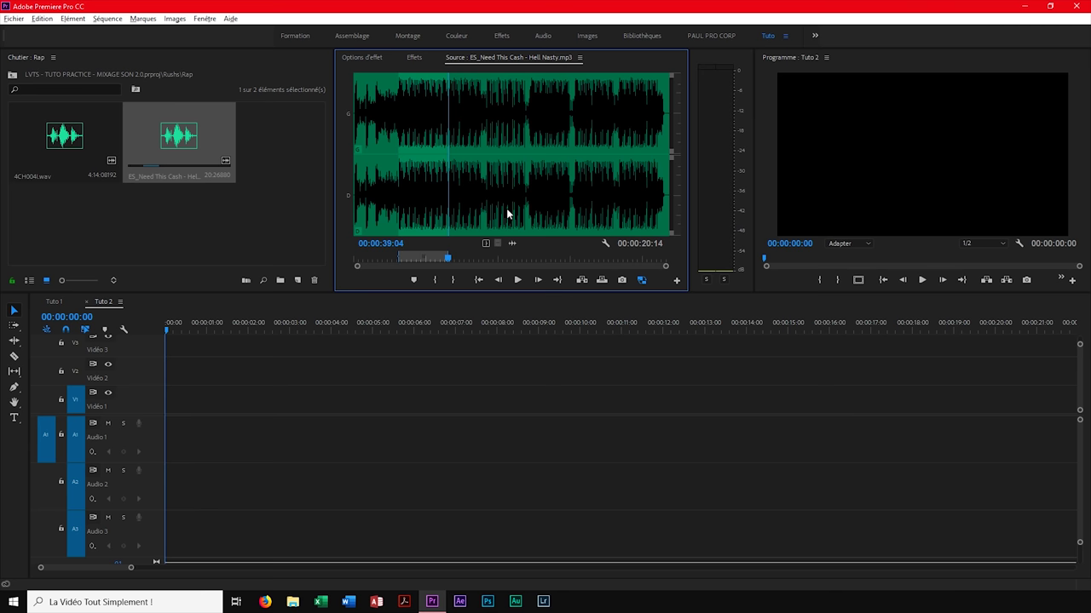
key("comma")
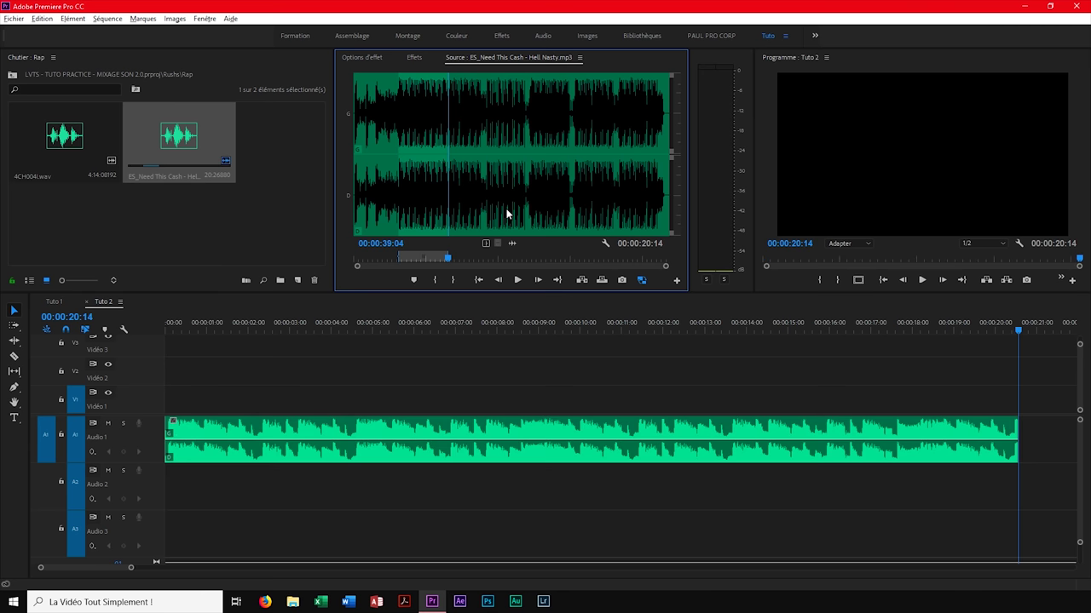
left_click_drag(284, 330, 150, 335)
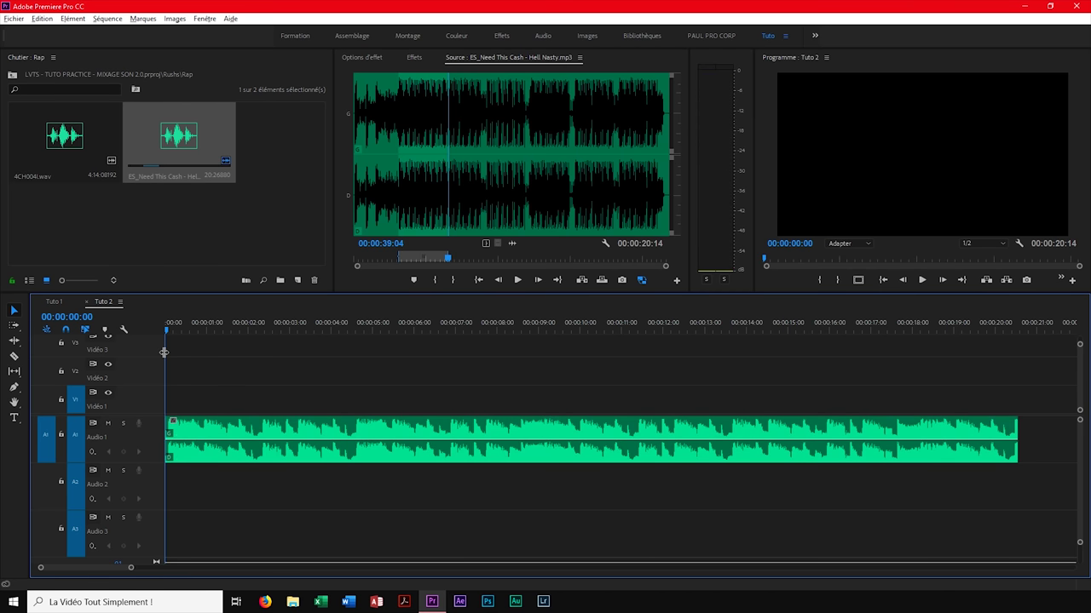
Apply the Passe-bas low-pass effect to the ES_Need This Cash clip
left_click(414, 57)
scroll(444, 245, "down", 5)
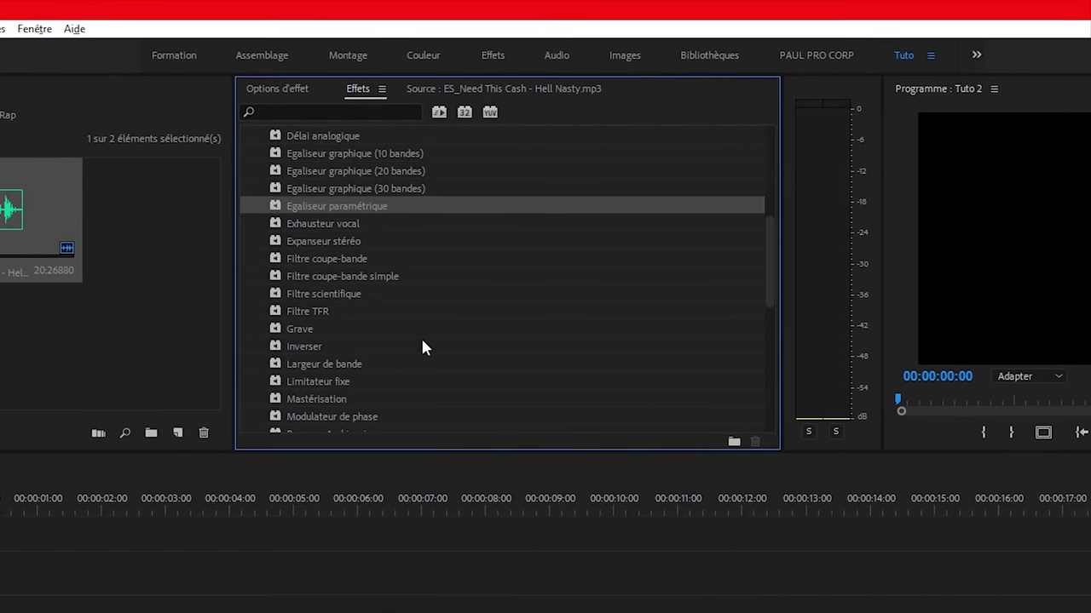
scroll(418, 358, "down", 2)
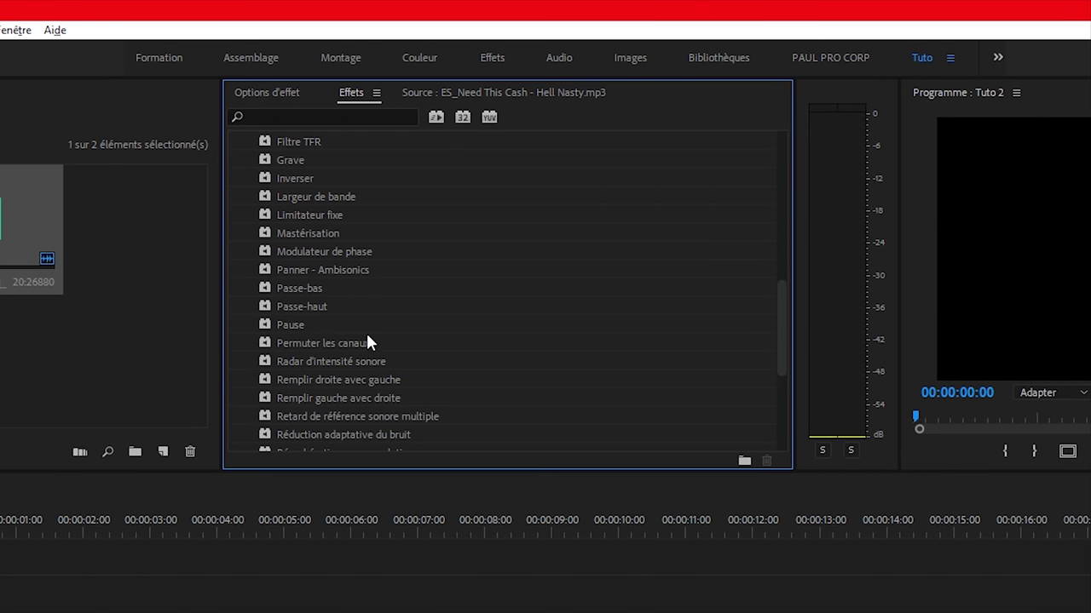
left_click(265, 290)
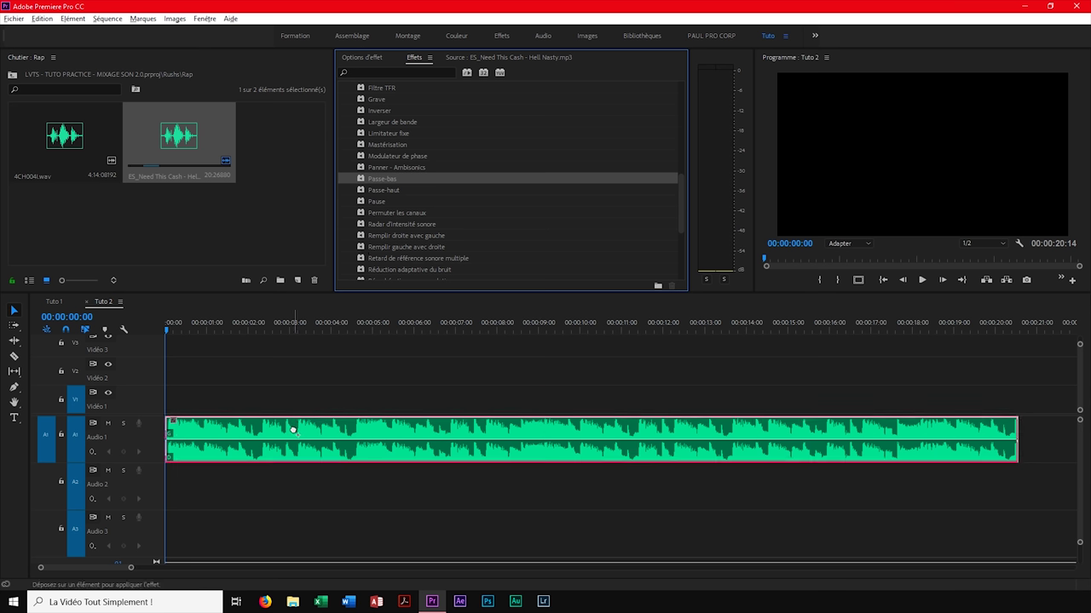
left_click_drag(282, 362, 294, 433)
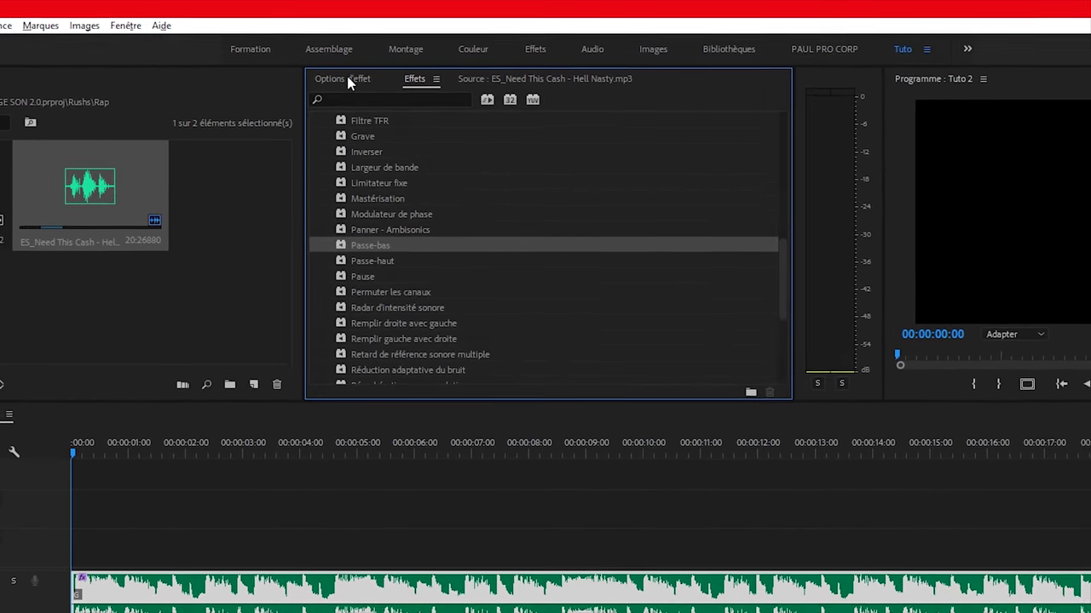
left_click(364, 57)
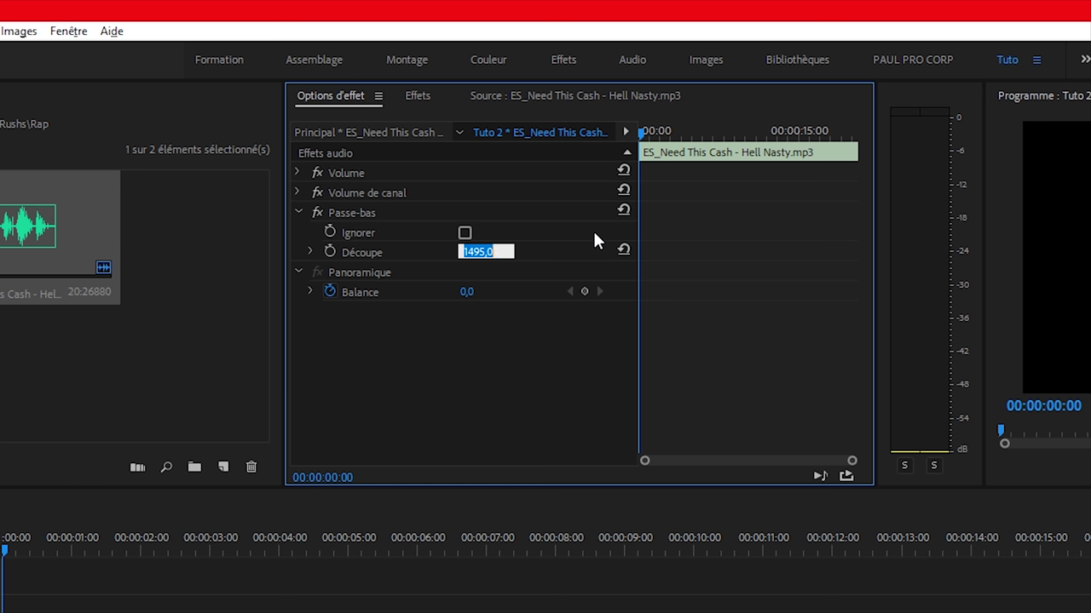
Audition lower Découpe cutoffs around 9773 Hz during playback, ending at the 23770 Hz maximum
type("20000,0 Hz")
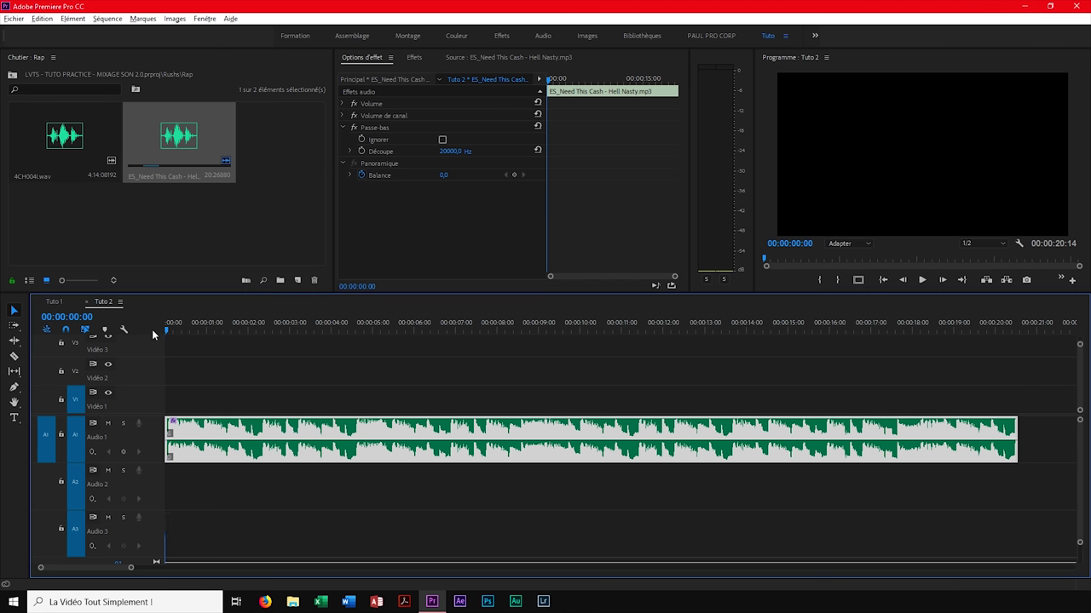
key("space")
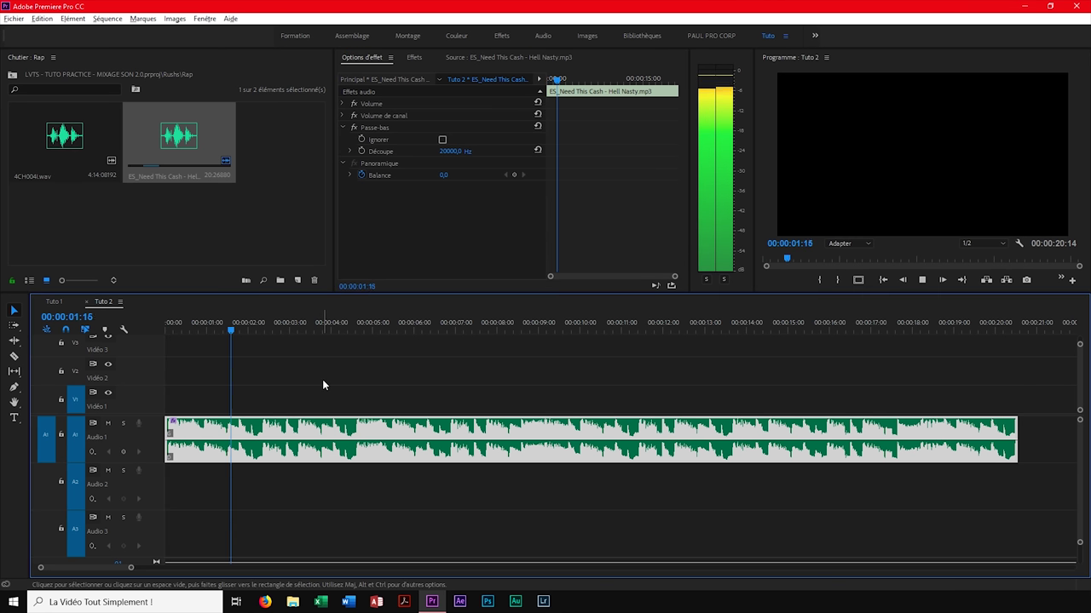
key("space")
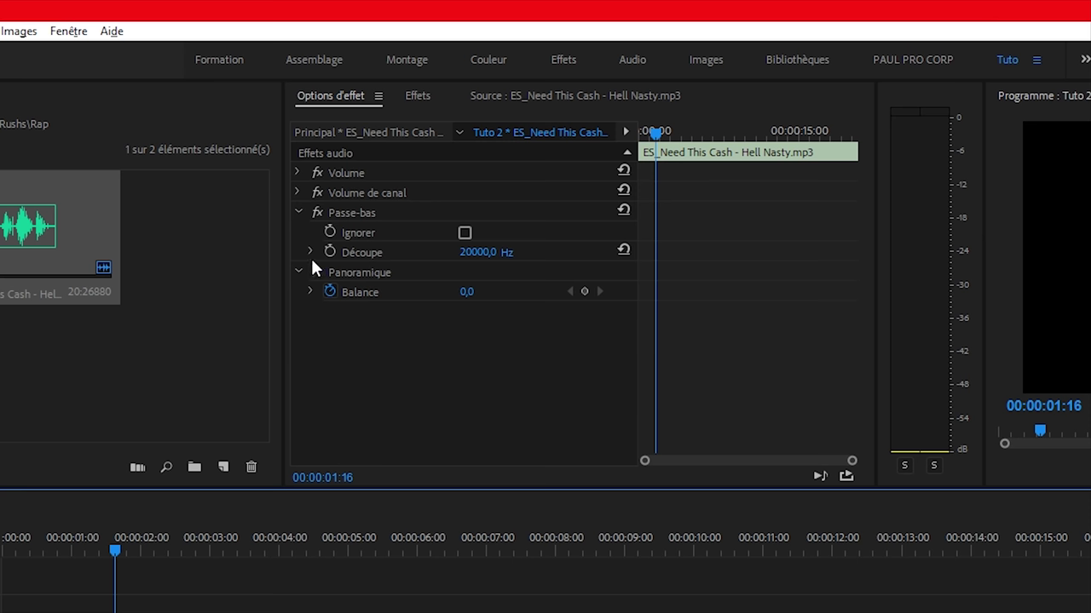
left_click(349, 150)
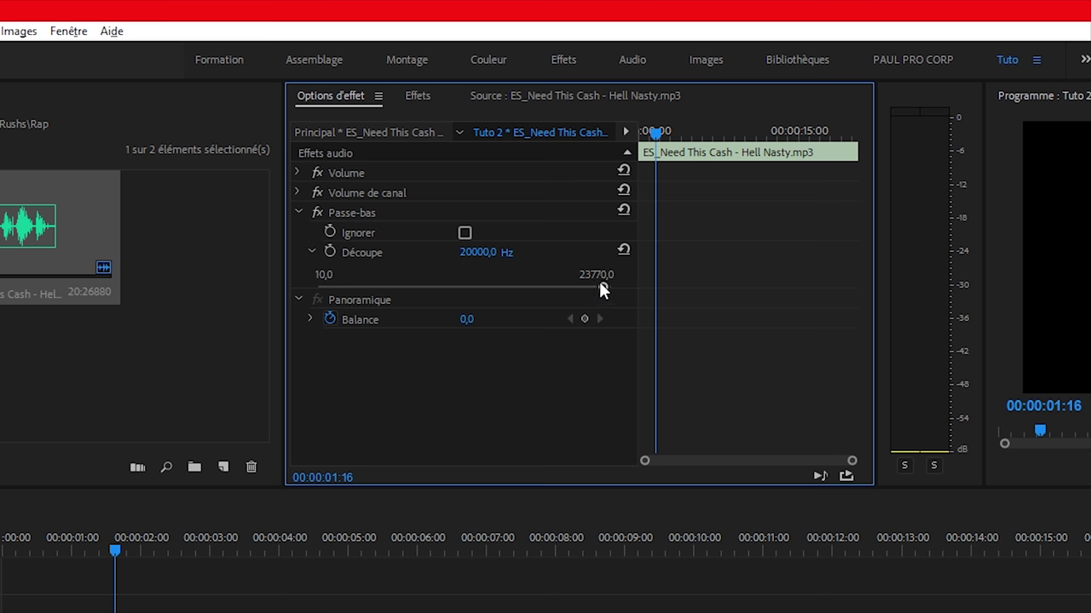
key("space")
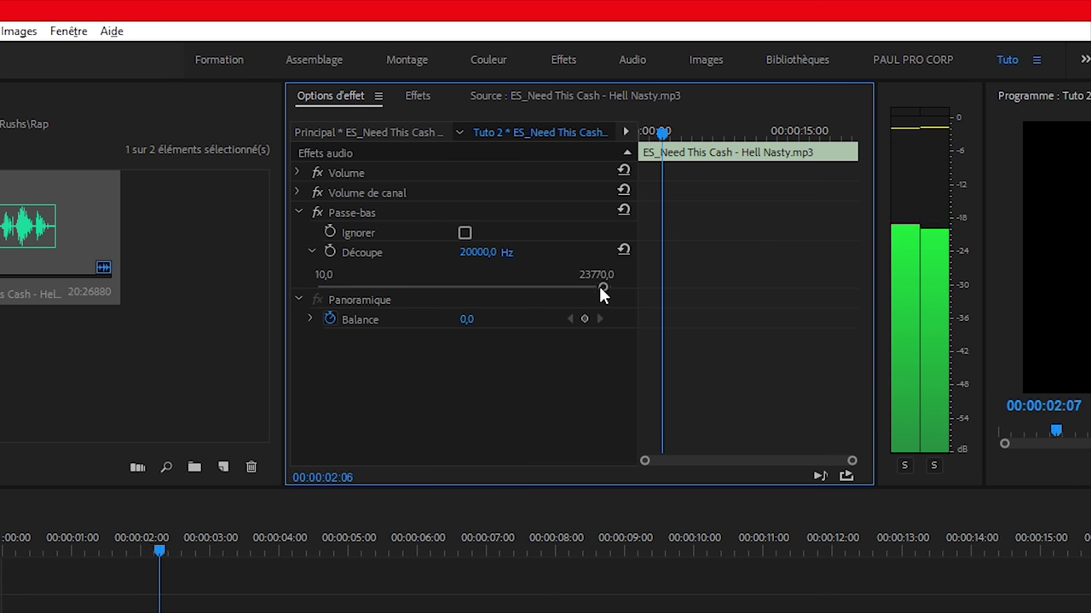
left_click(600, 288)
mouse_move(599, 288)
left_mouse_down()
mouse_move(452, 290)
mouse_move(599, 291)
left_mouse_up()
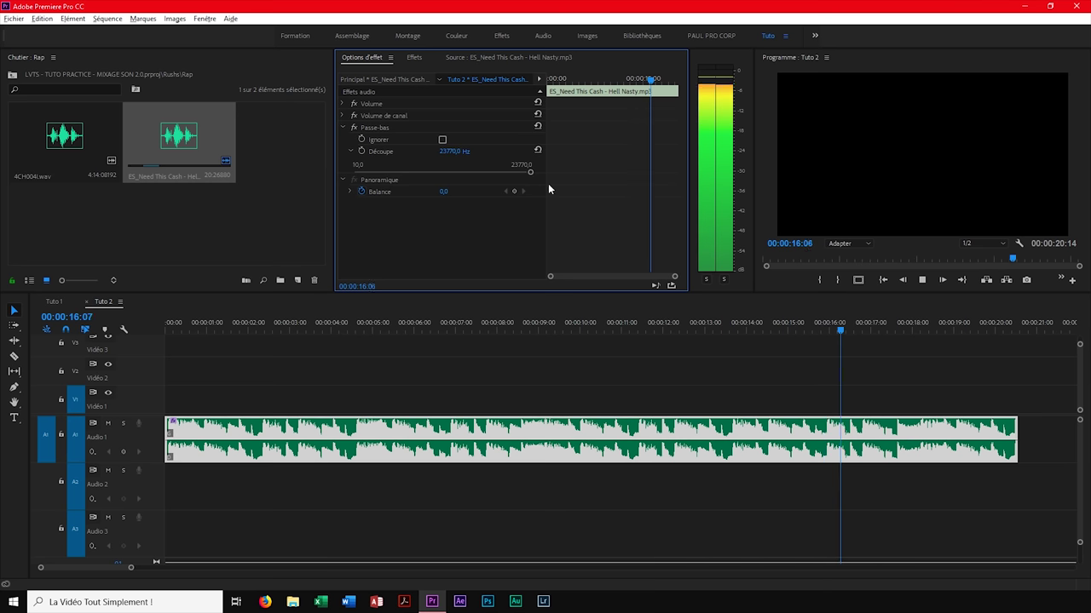
key("space")
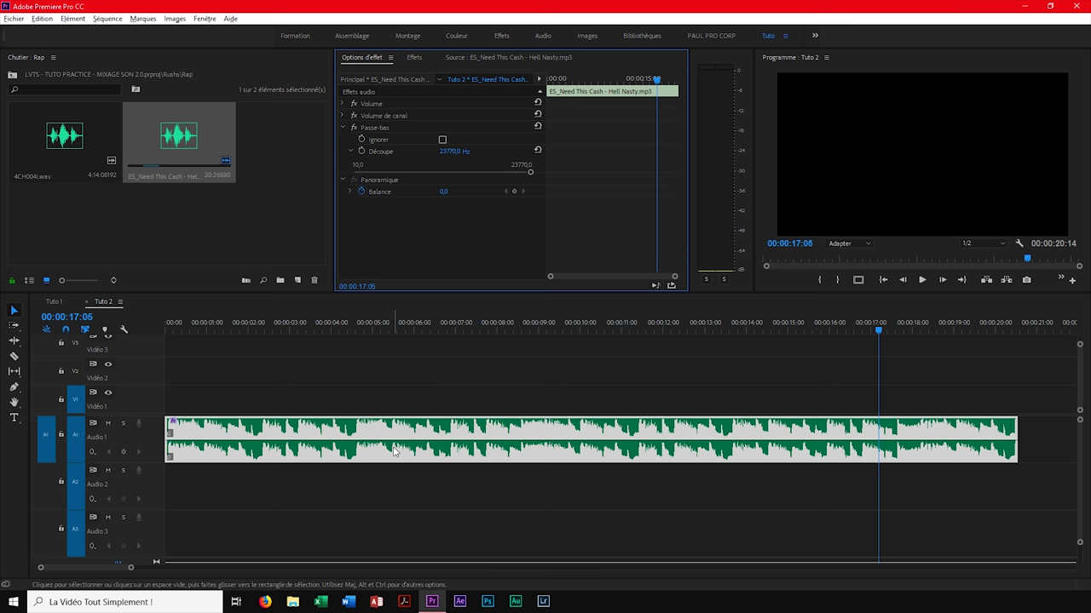
left_click(214, 327)
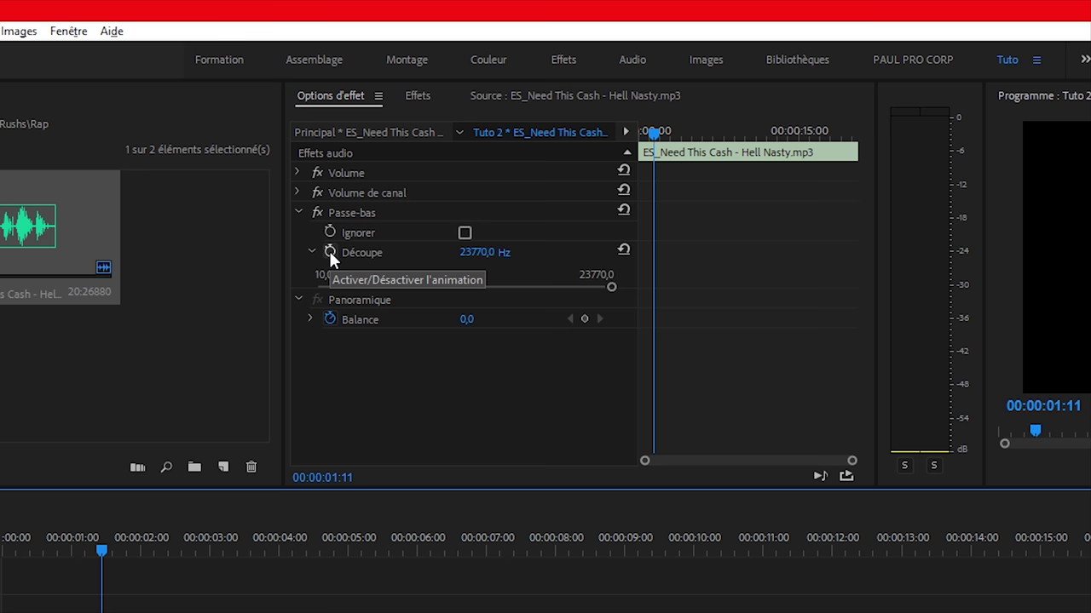
Enable Découpe keyframing and set a 10000 Hz cutoff keyframe at 00:00:03:20
left_click(329, 251)
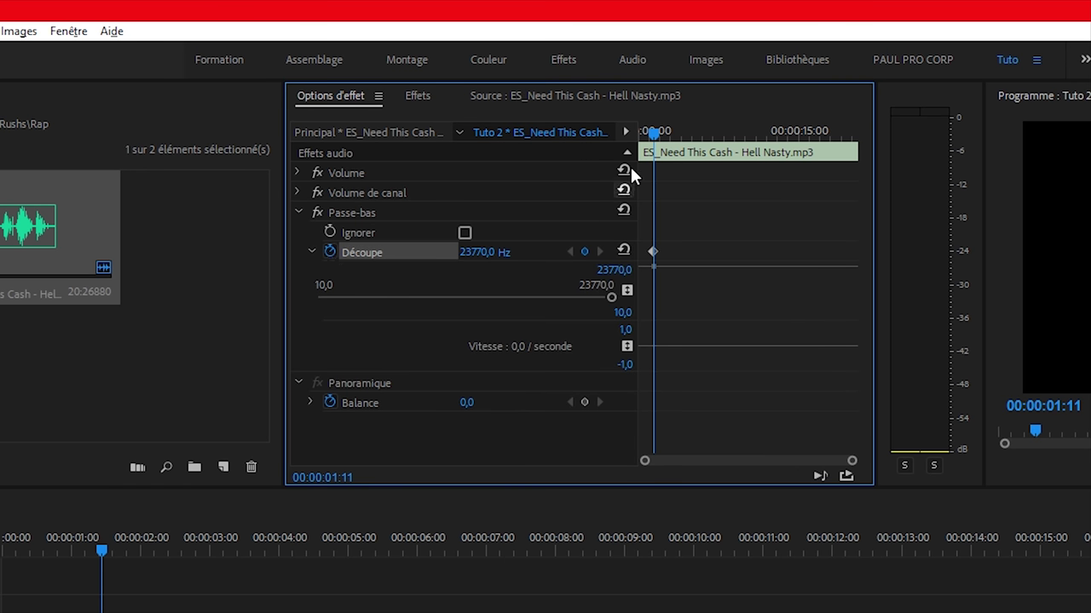
left_click_drag(653, 133, 679, 134)
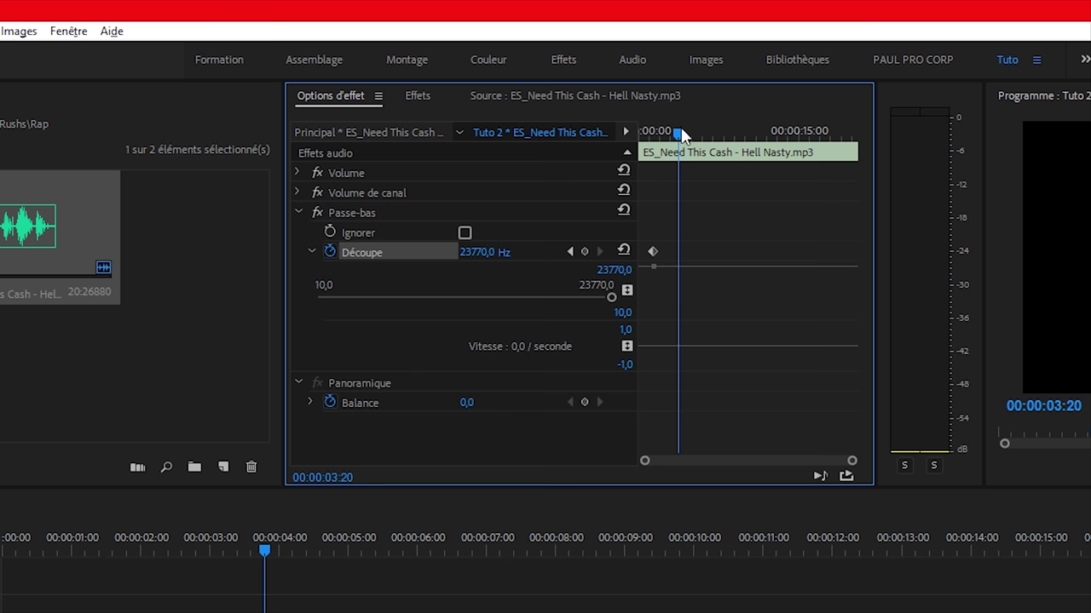
left_click_drag(484, 252, 460, 252)
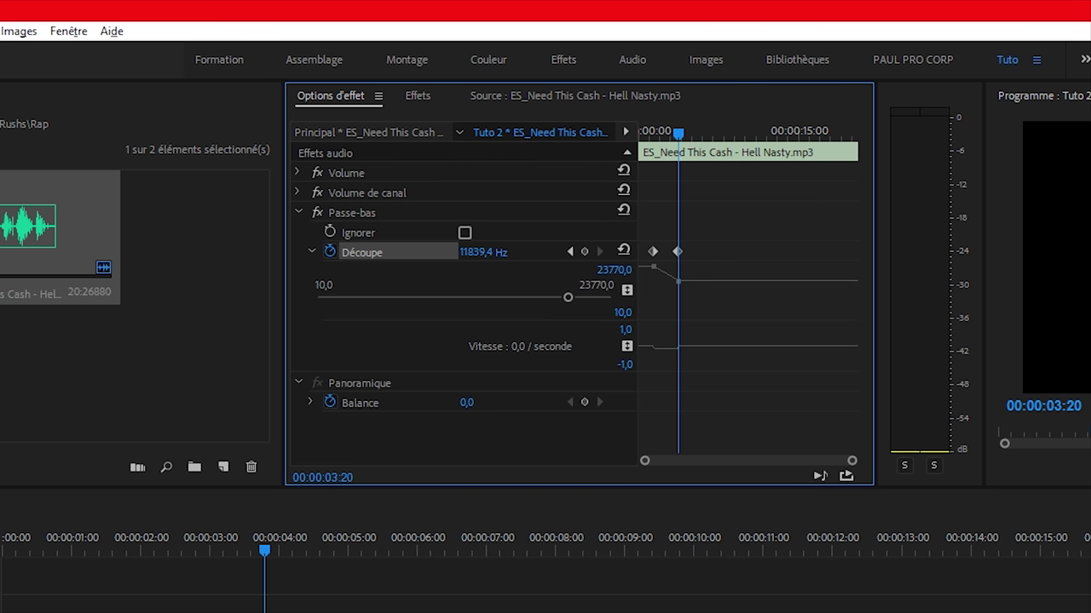
left_click(486, 251)
type("1")
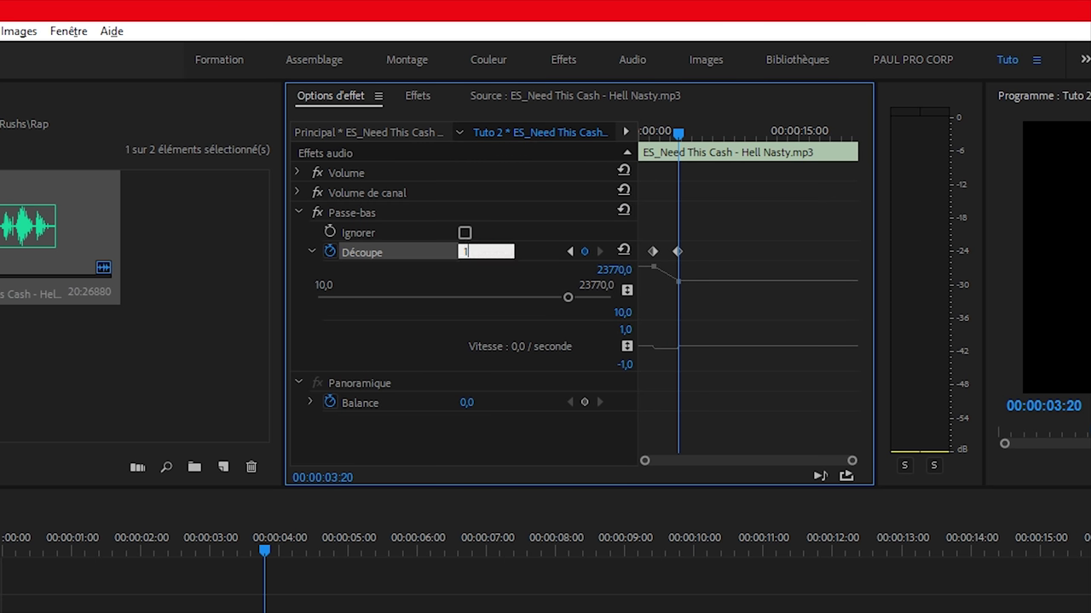
type("0000")
key("Return")
key("space")
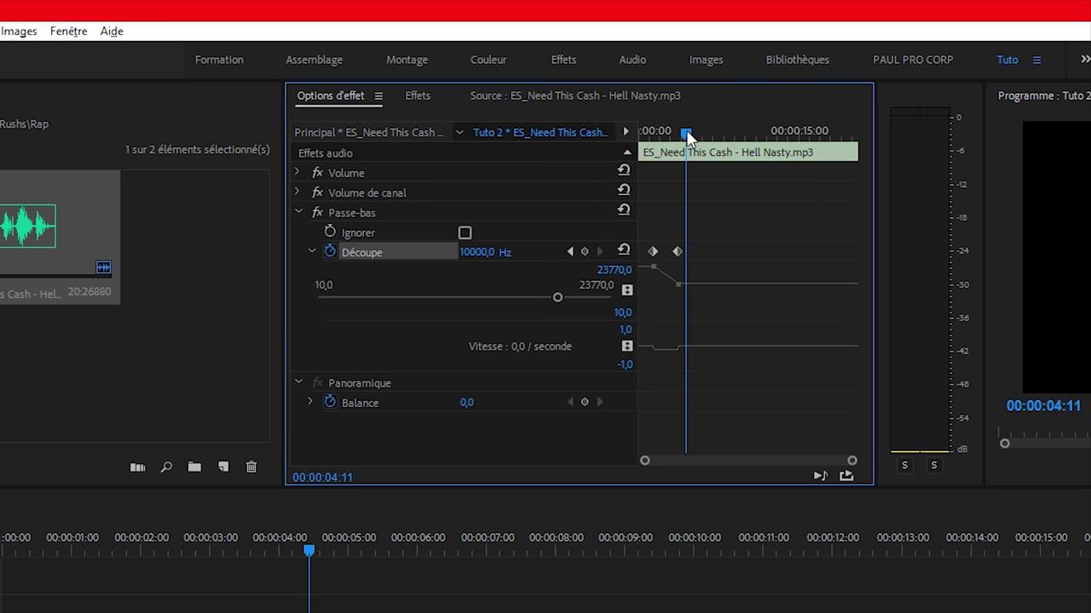
key("space")
Add cutoff keyframes of 500 Hz at 00:00:04:24 and 20000 Hz further along
left_click(486, 252)
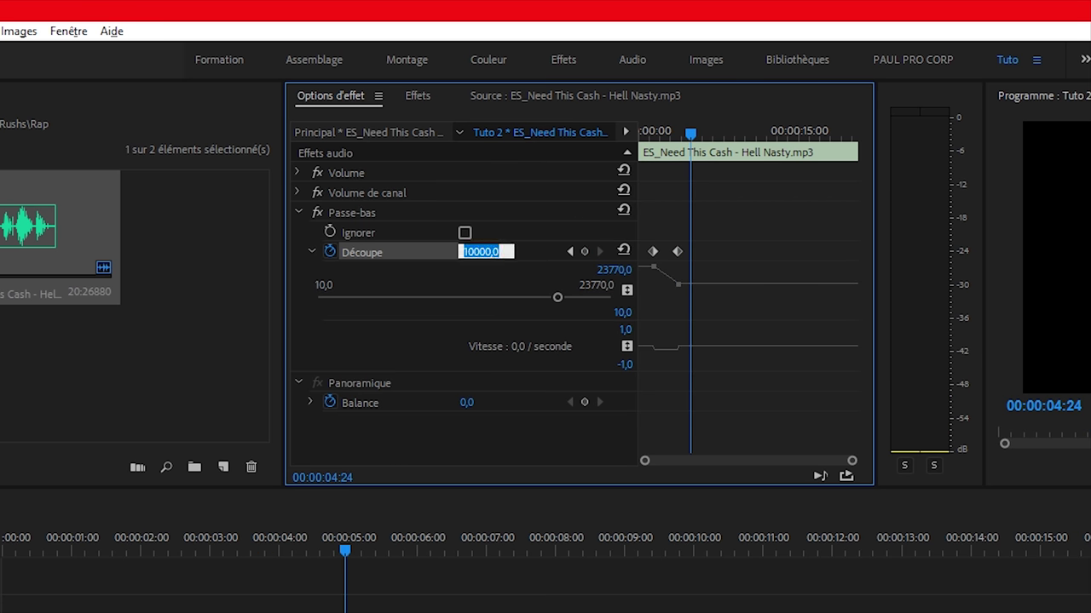
type("500")
key("Return")
left_click_drag(691, 137, 711, 136)
type("200")
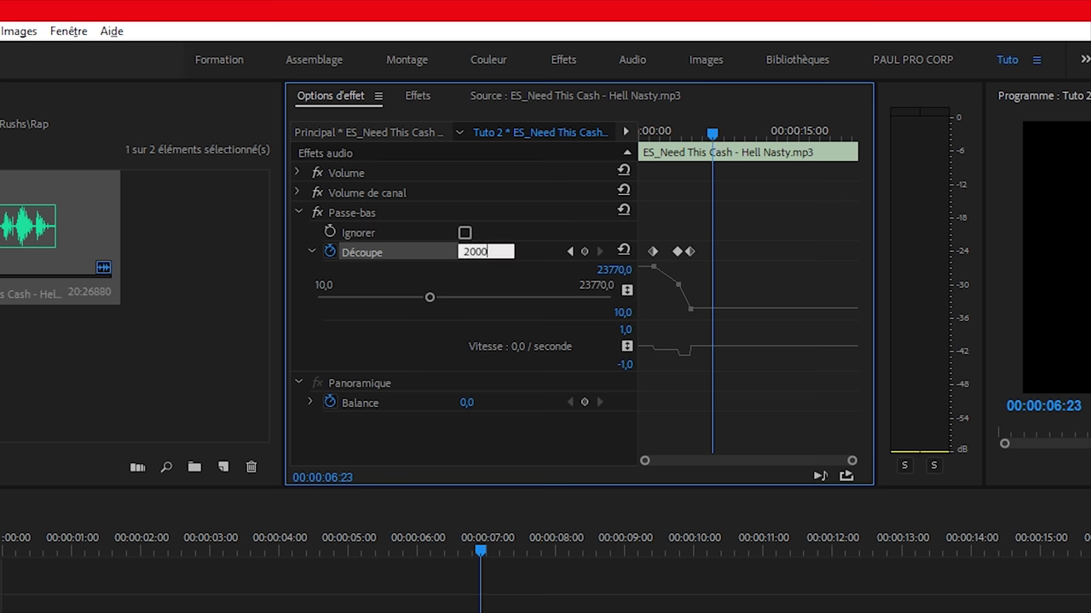
type("0")
key("Return")
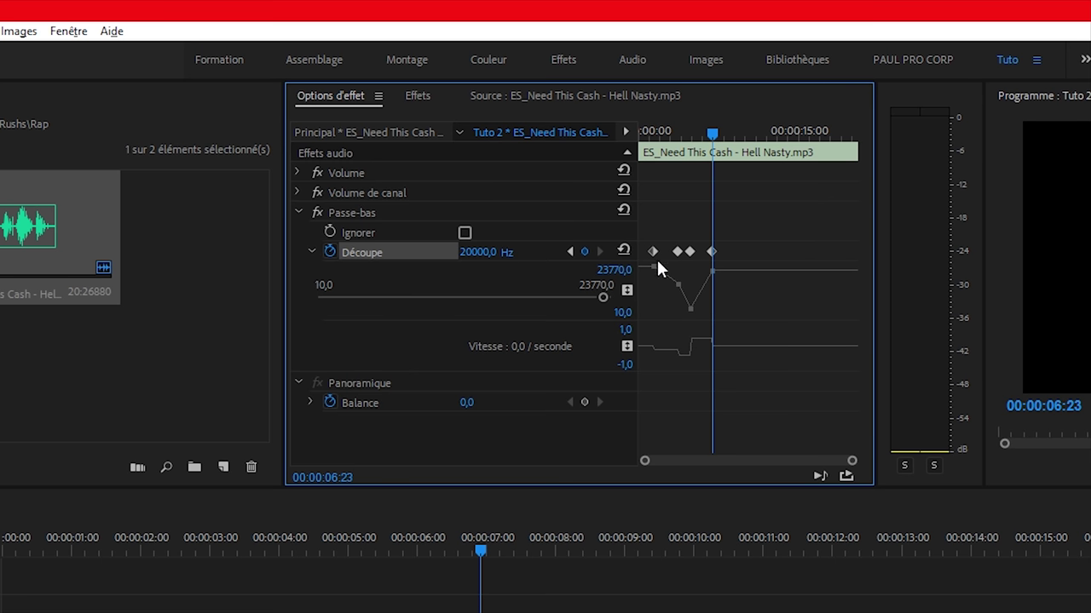
Listen to the filter sweep, then make all the cutoff keyframes Bézier
left_click(646, 132)
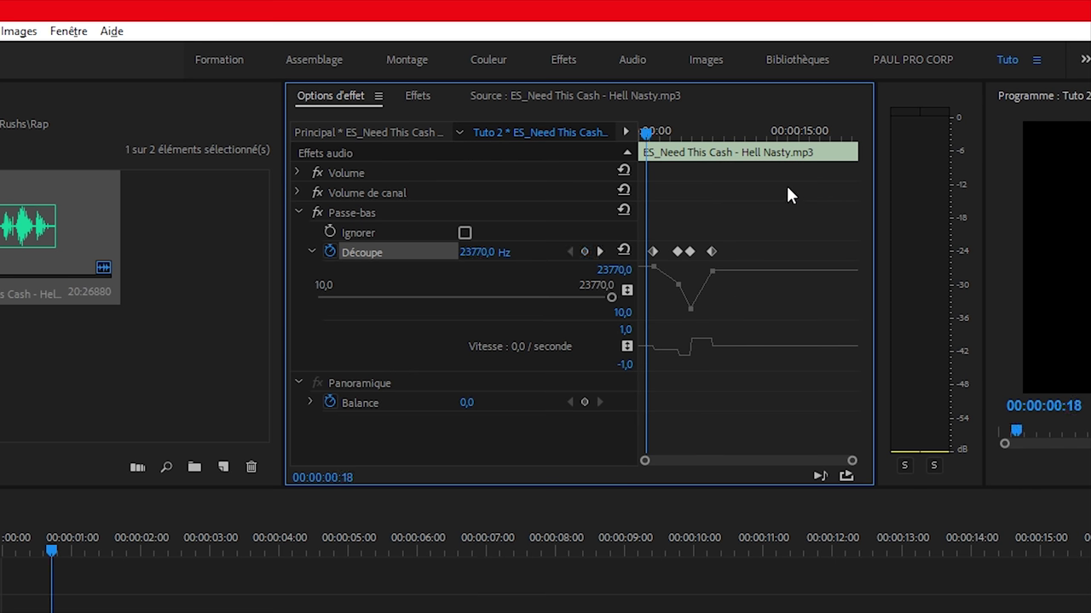
key("space")
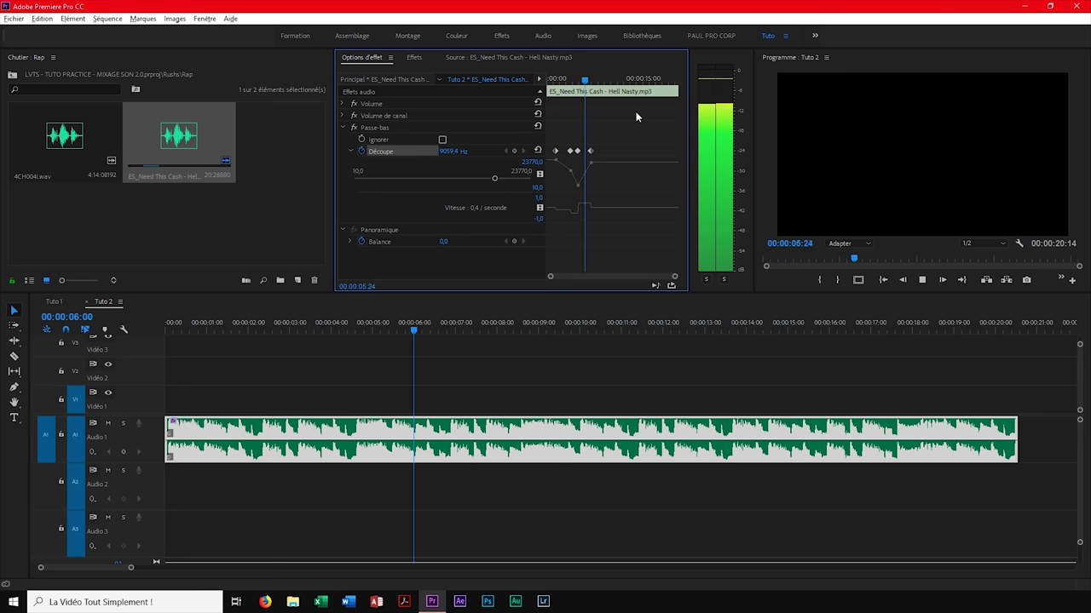
key("space")
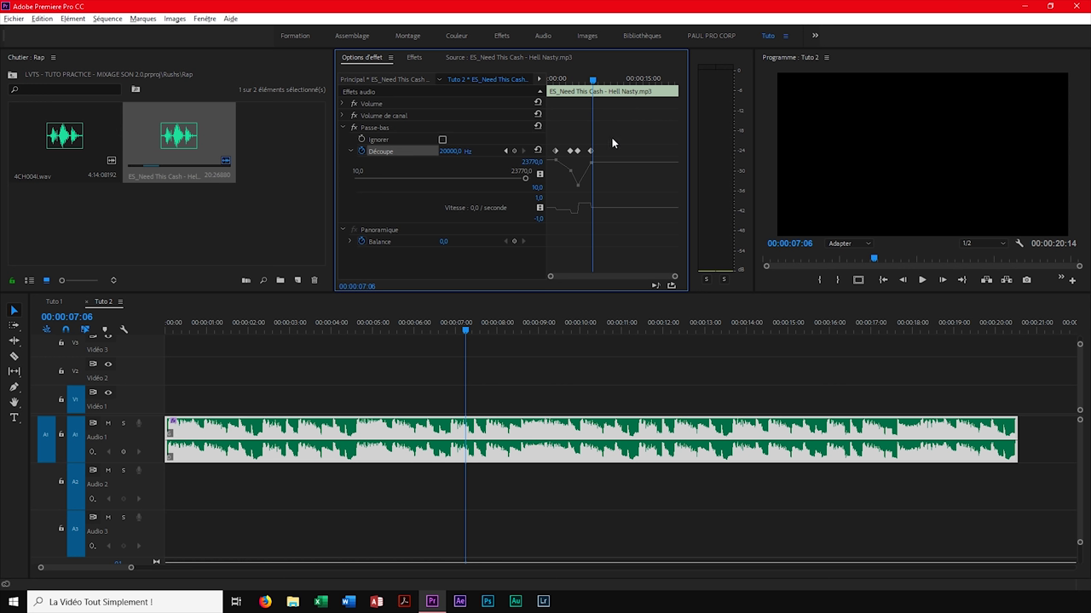
left_click_drag(611, 139, 551, 156)
left_click_drag(645, 264, 645, 270)
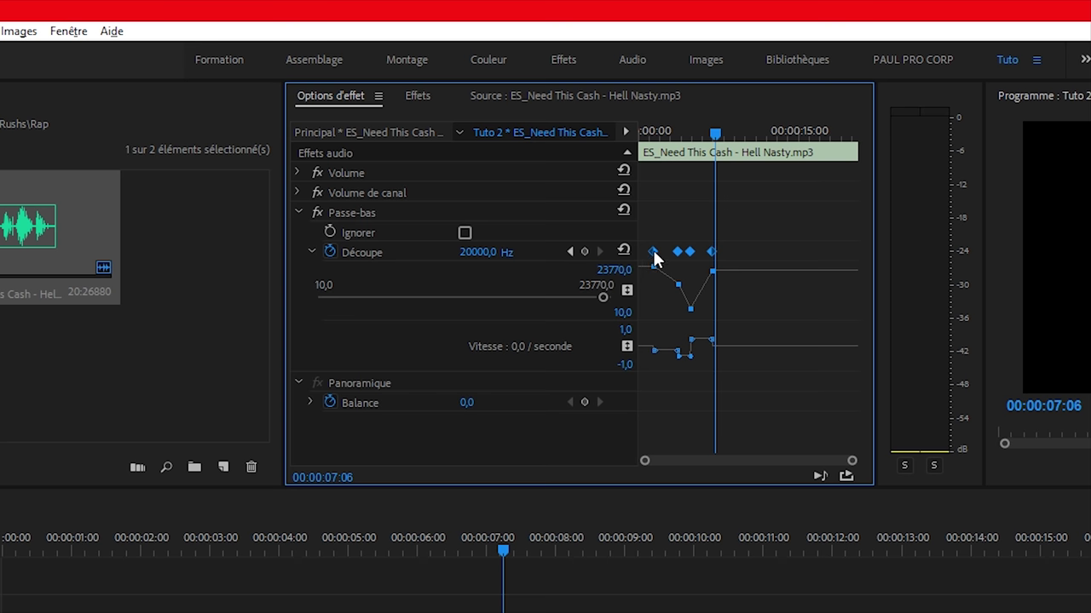
right_click(653, 250)
left_click(722, 430)
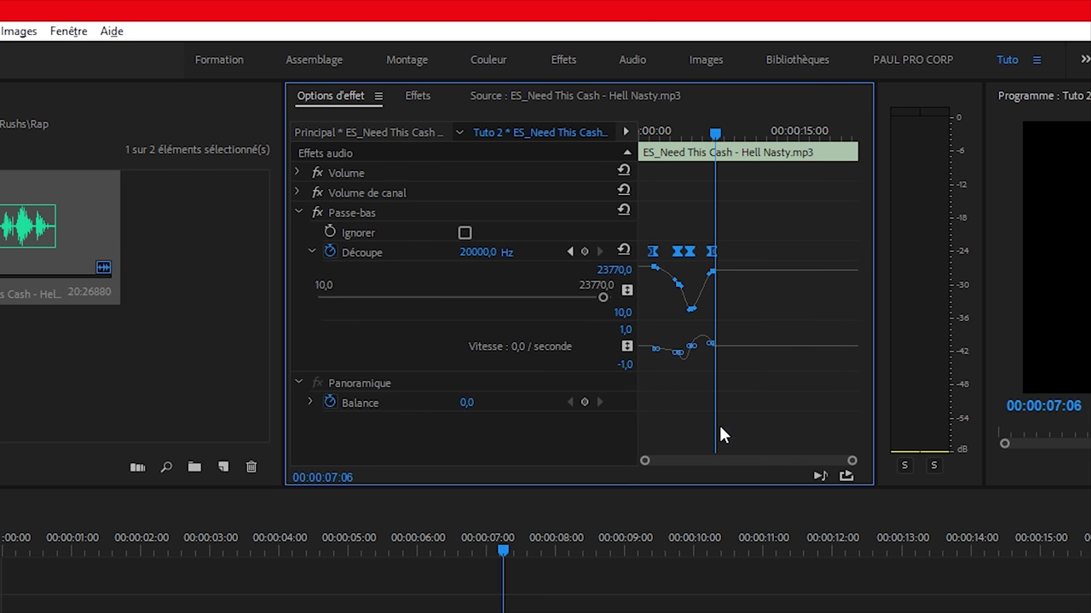
Play back the smoothed low-pass sweep from the start and select Passe-bas
left_click(652, 135)
left_click(742, 207)
key("space")
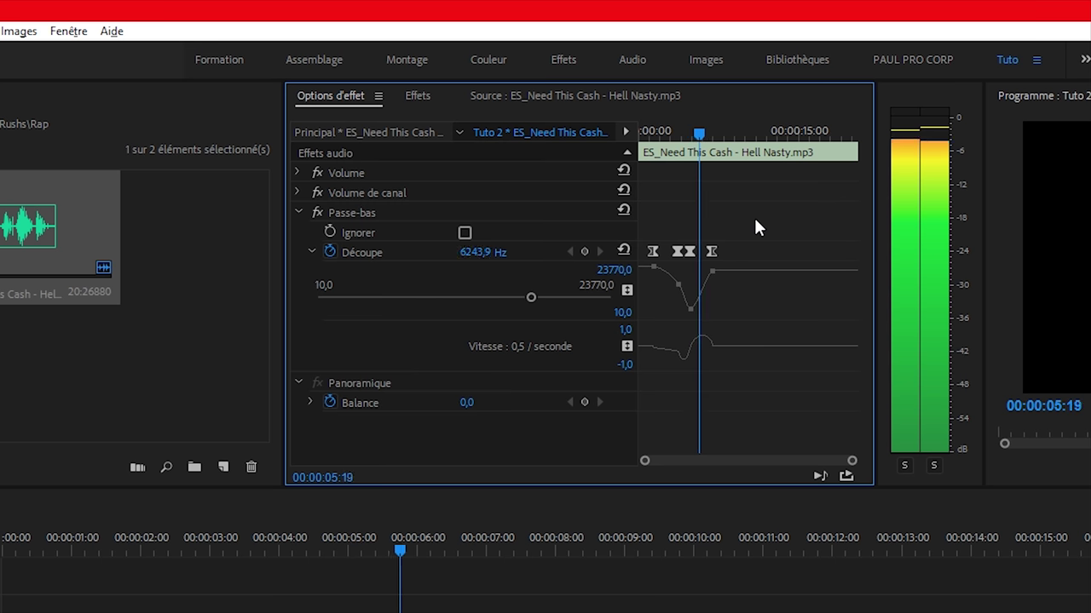
key("space")
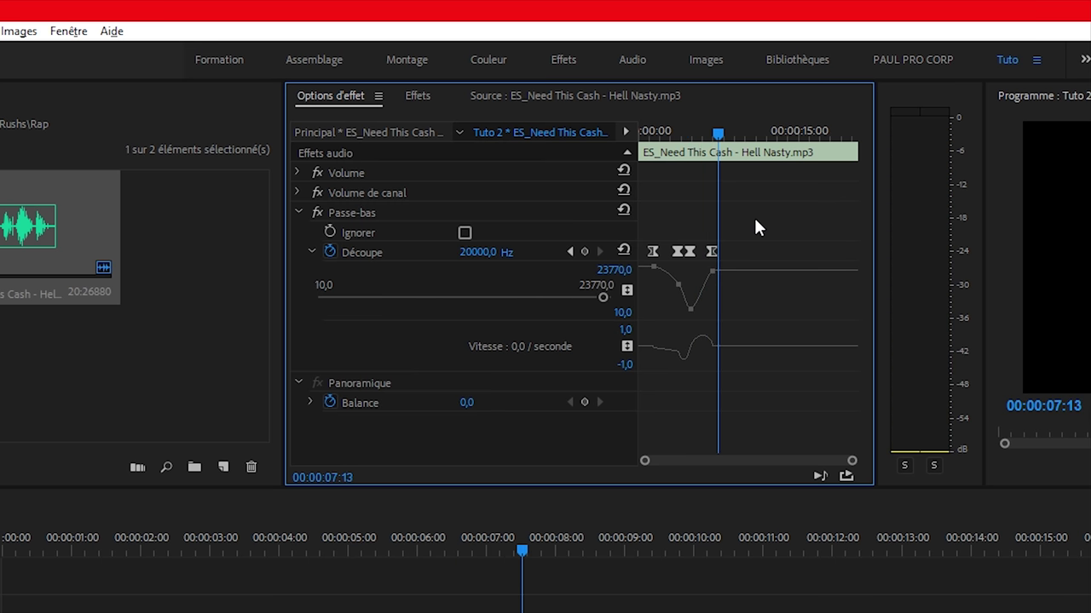
left_click(351, 212)
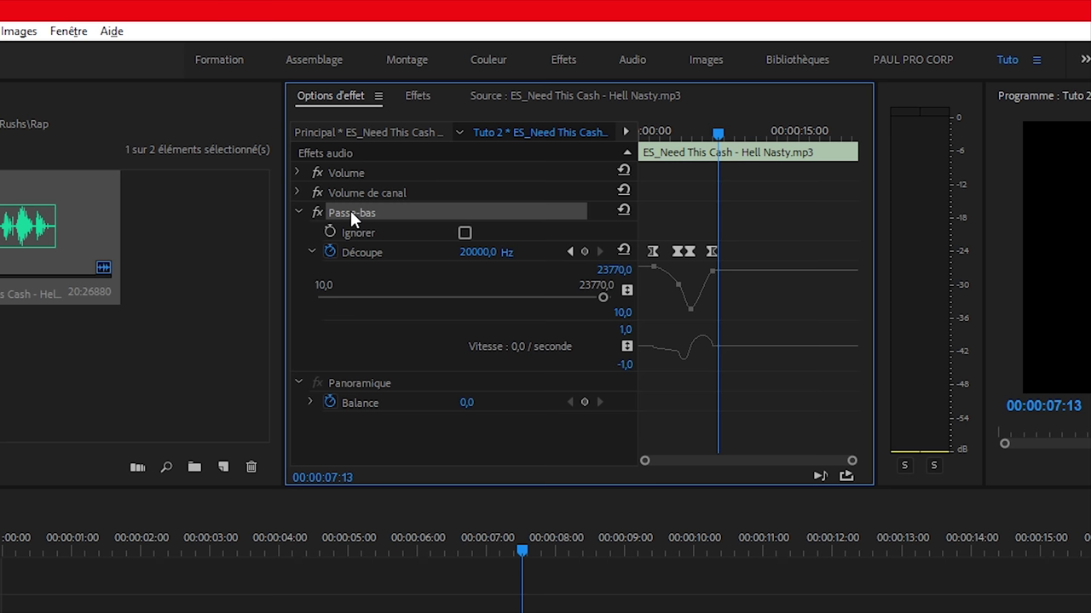
Replace the Passe-bas effect with a Passe-haut high-pass filter on the music clip
key("Delete")
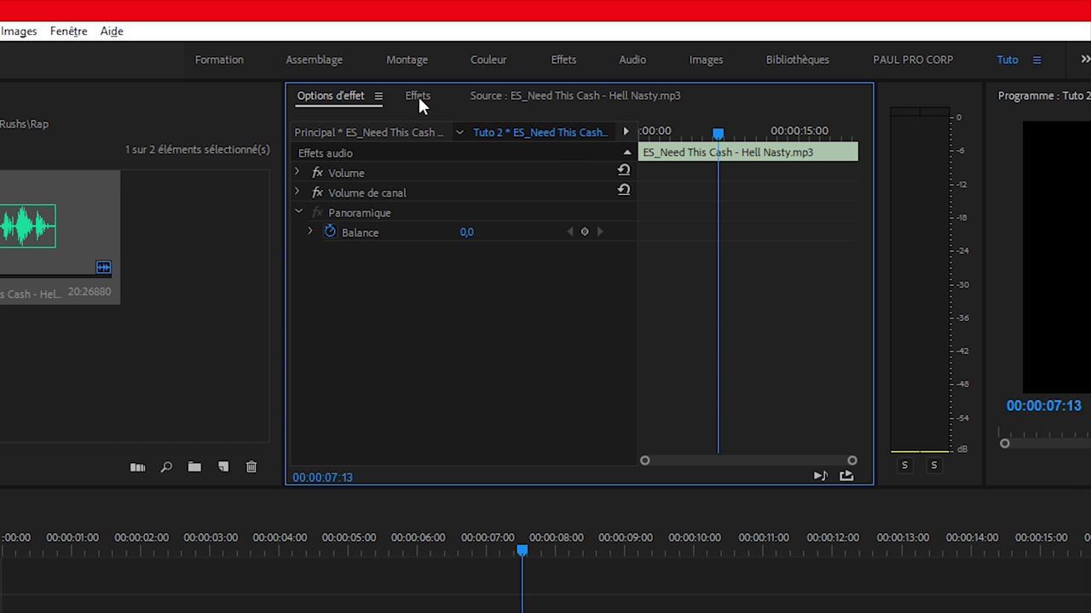
left_click(418, 96)
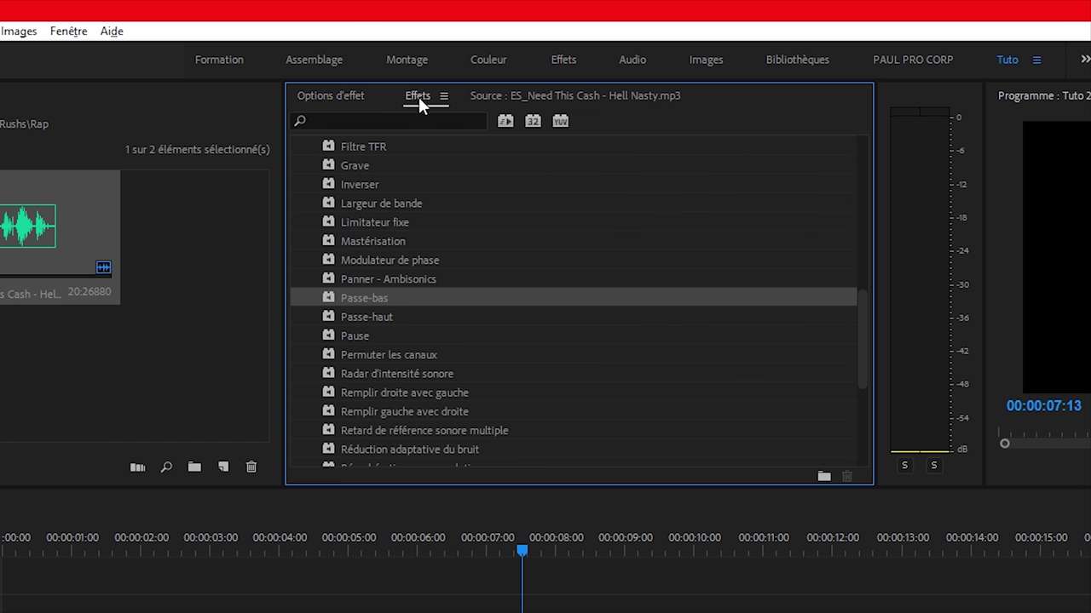
left_click(375, 317)
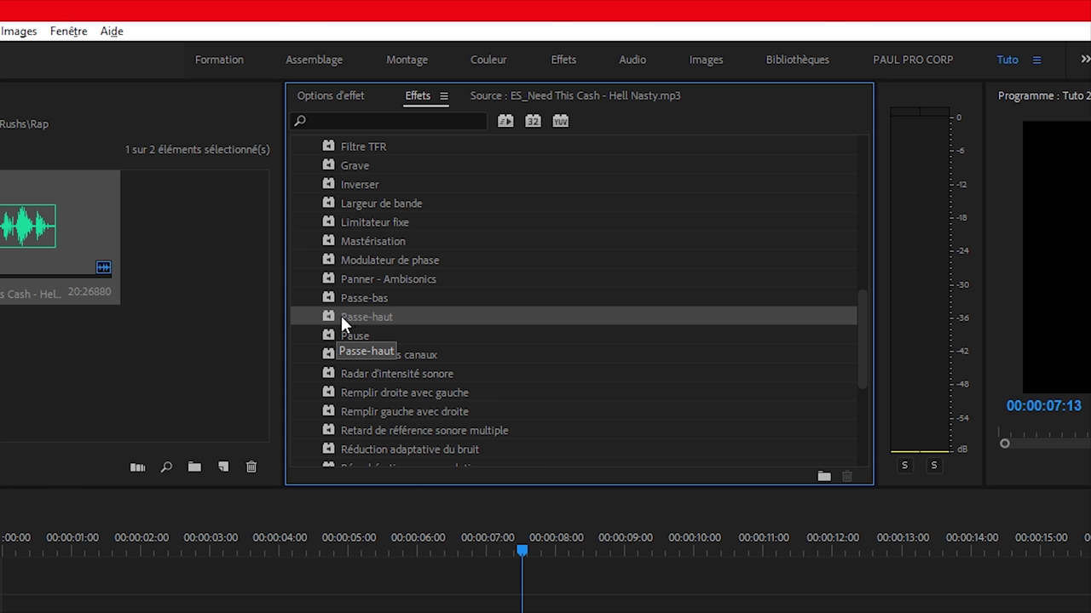
left_click_drag(344, 315, 324, 435)
left_click(369, 57)
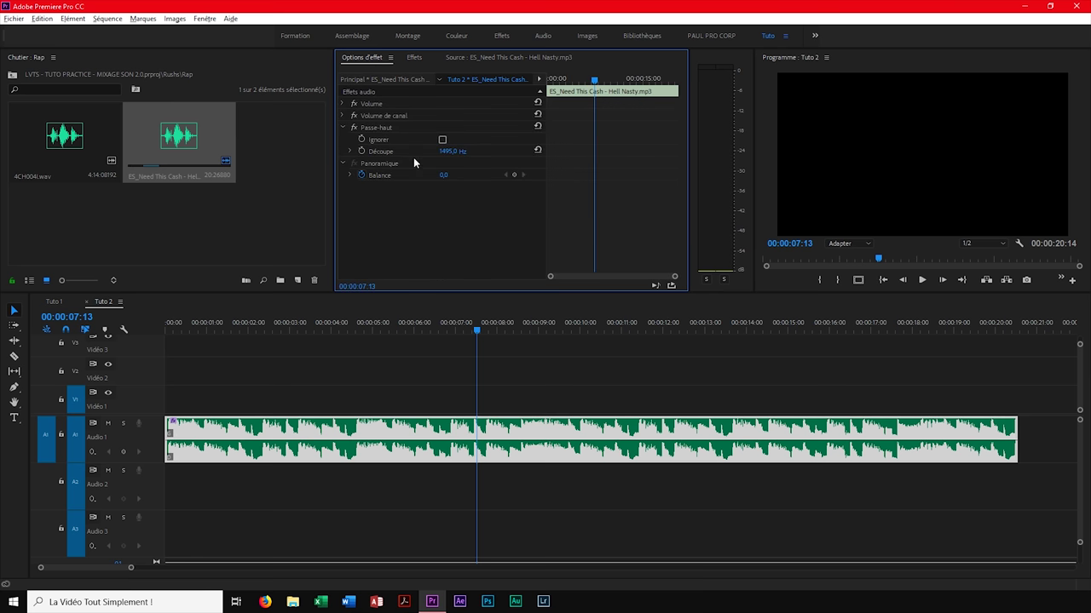
Audition high-pass cutoffs around 319 Hz during playback, then delete Passe-haut
left_click_drag(228, 323, 153, 325)
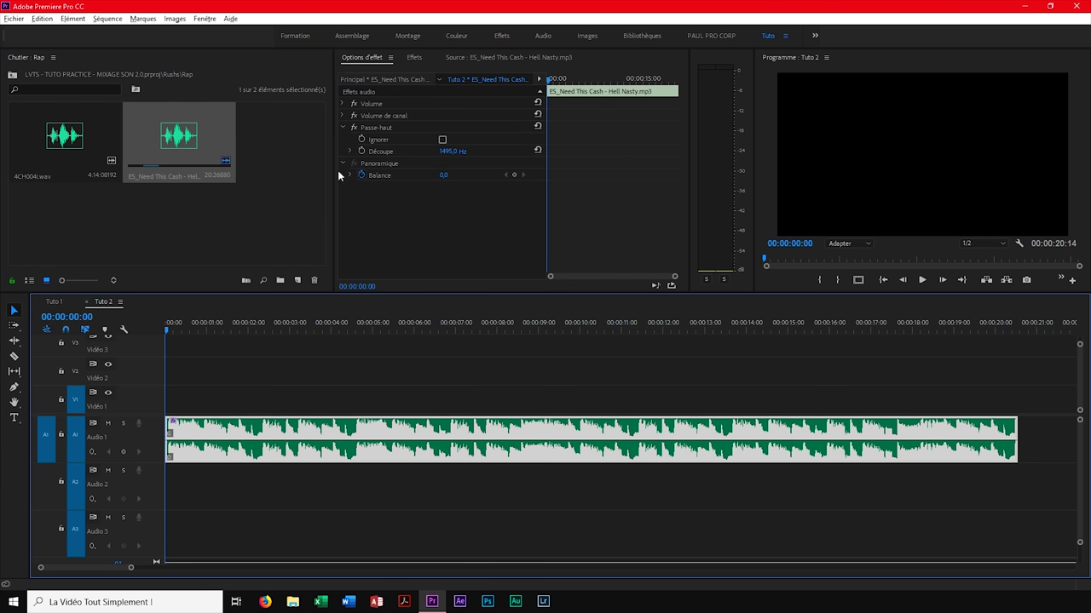
left_click(351, 151)
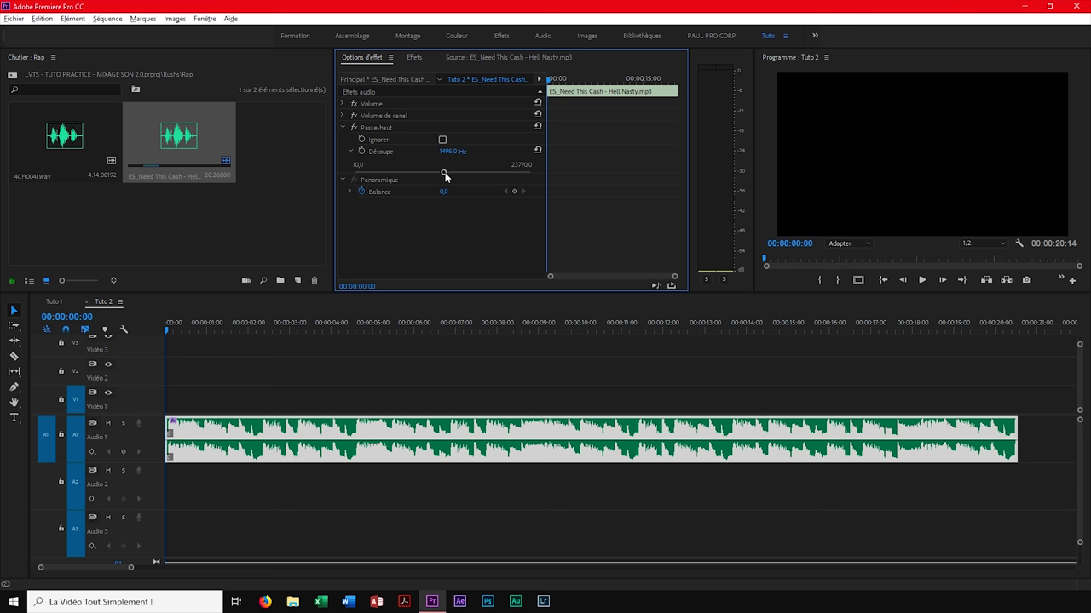
key("space")
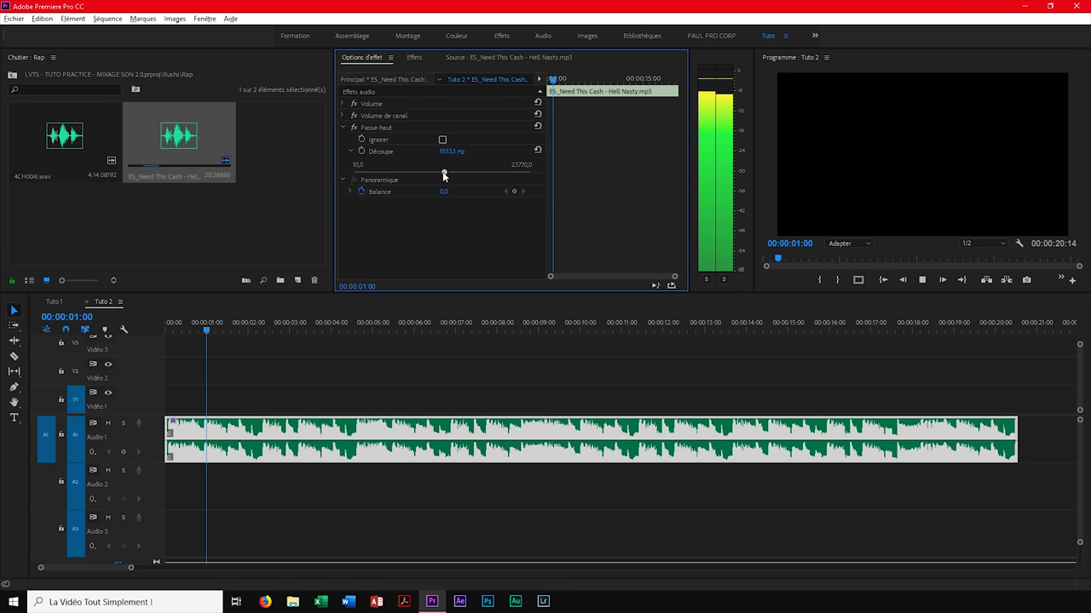
left_click_drag(444, 174, 463, 175)
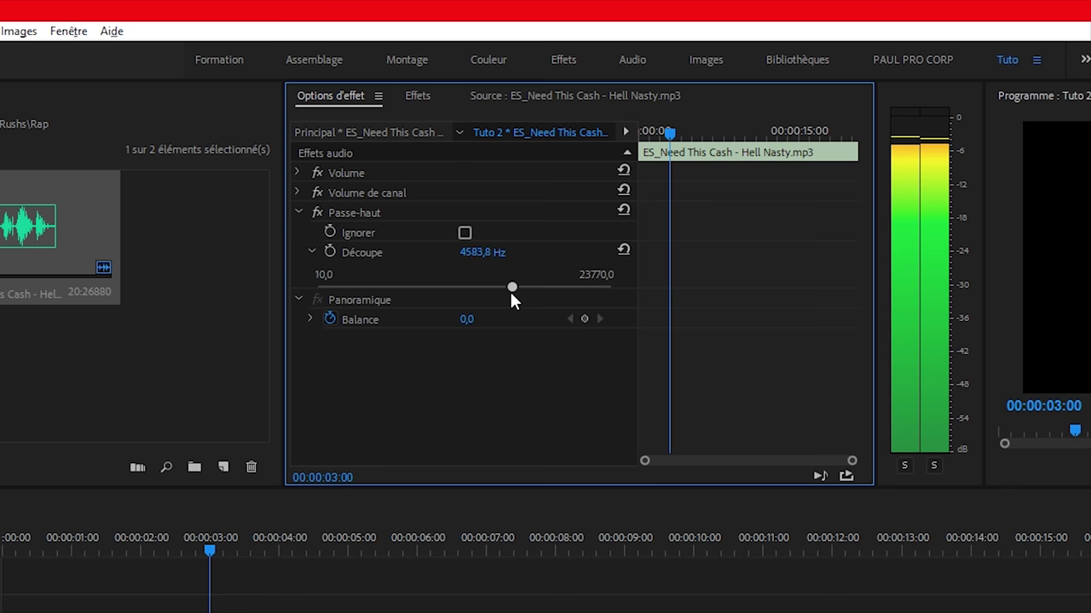
mouse_move(502, 294)
left_mouse_down()
mouse_move(382, 288)
mouse_move(525, 298)
left_mouse_up()
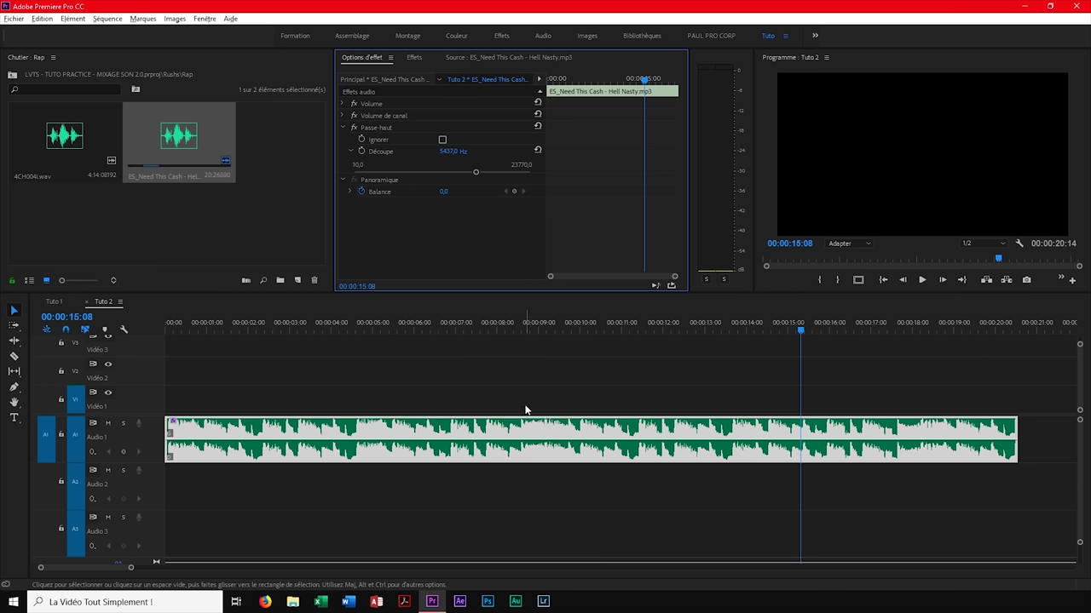
left_click(381, 130)
key("Delete")
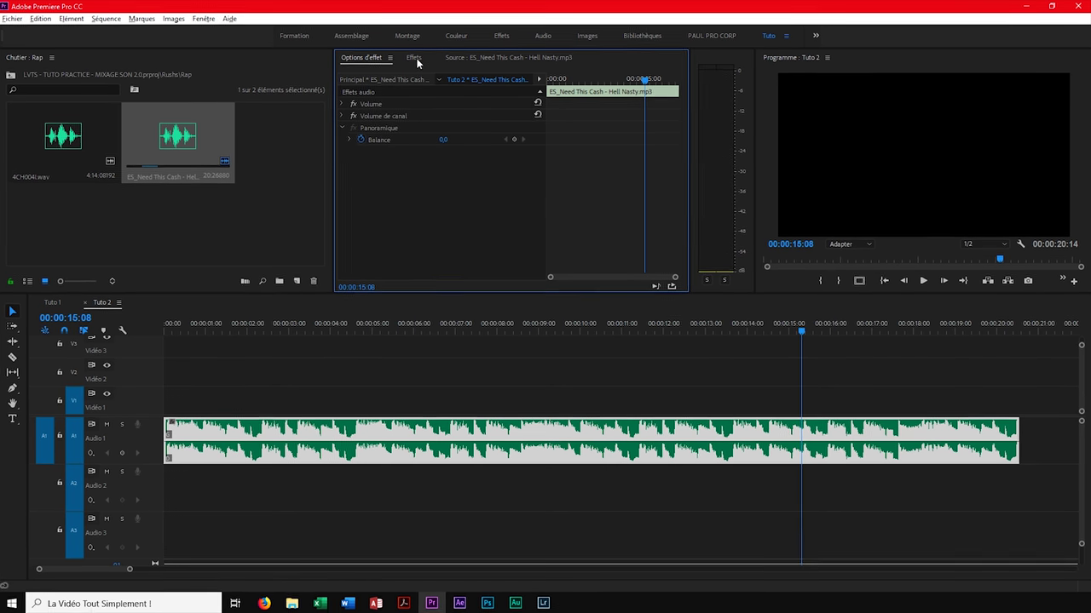
Apply Egaliseur paramétrique to the music clip
left_click(415, 59)
scroll(469, 273, "up", 3)
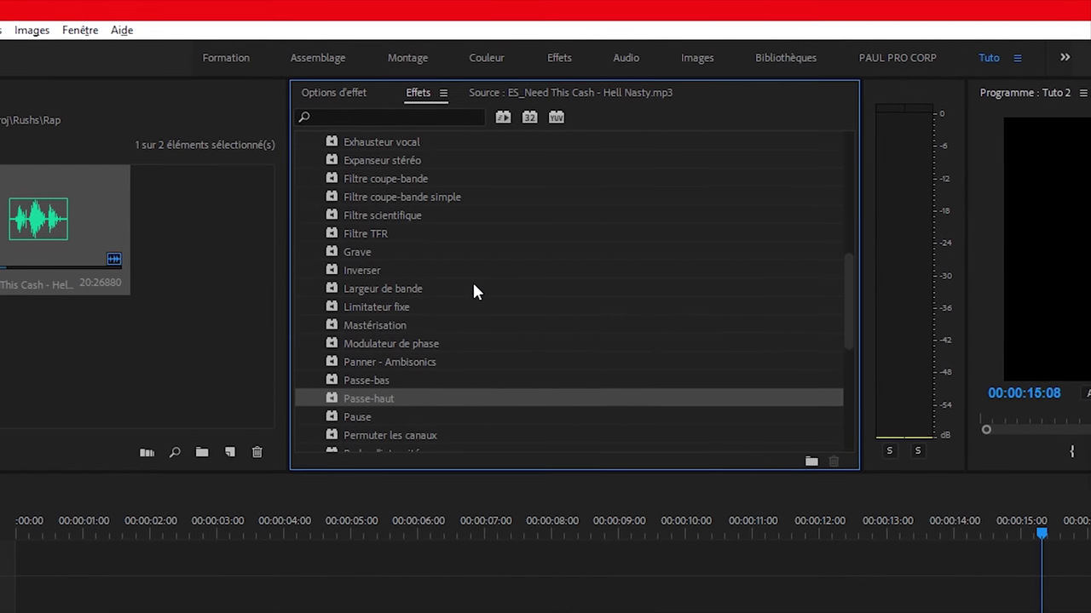
scroll(434, 375, "up", 2)
scroll(430, 409, "up", 1)
scroll(430, 409, "up", 2)
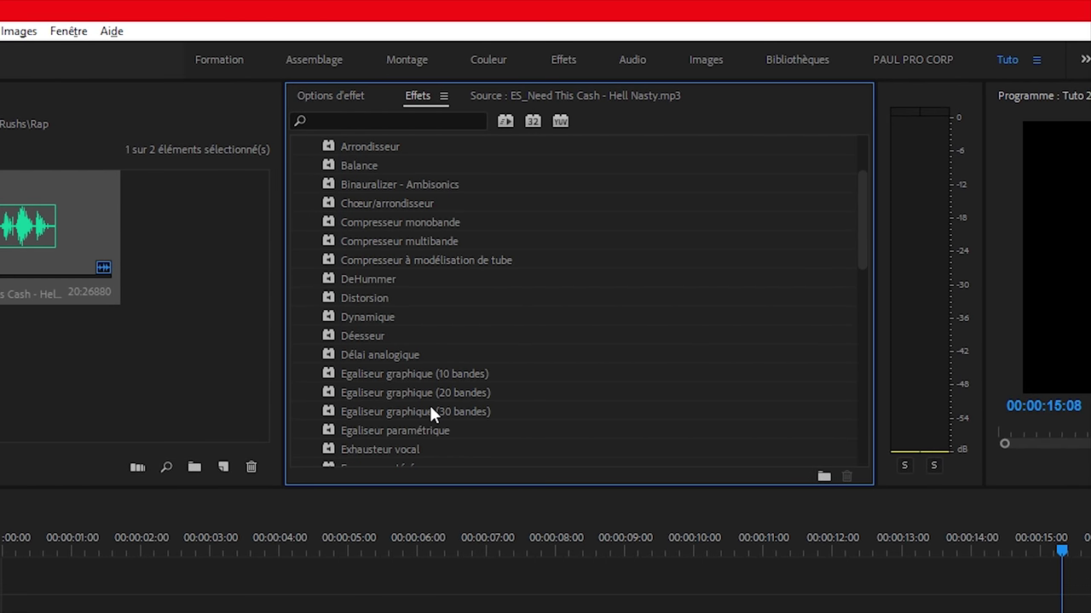
scroll(421, 395, "down", 1)
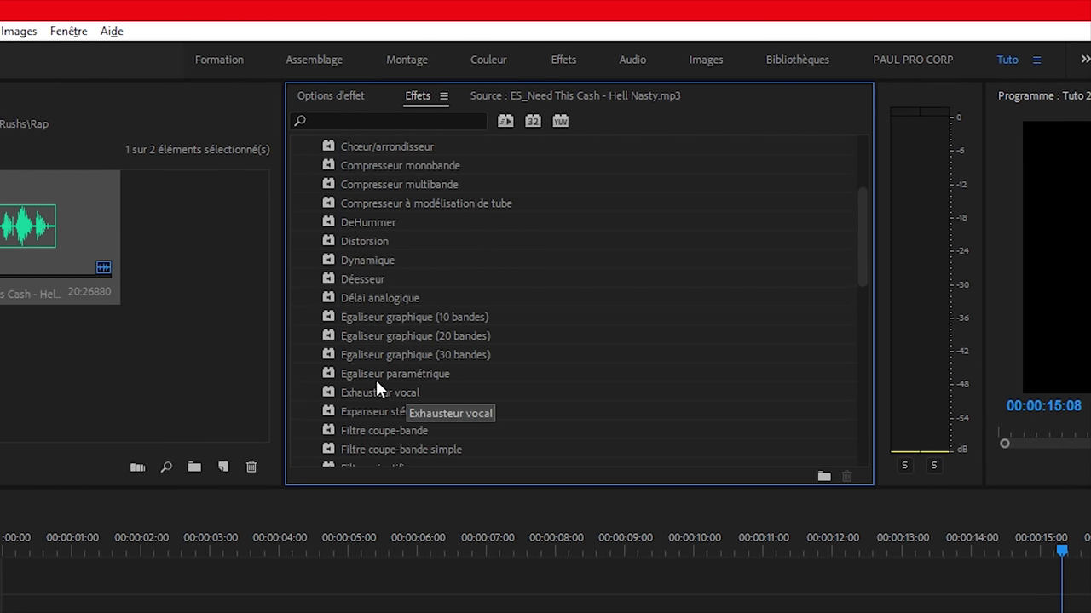
left_click(328, 381)
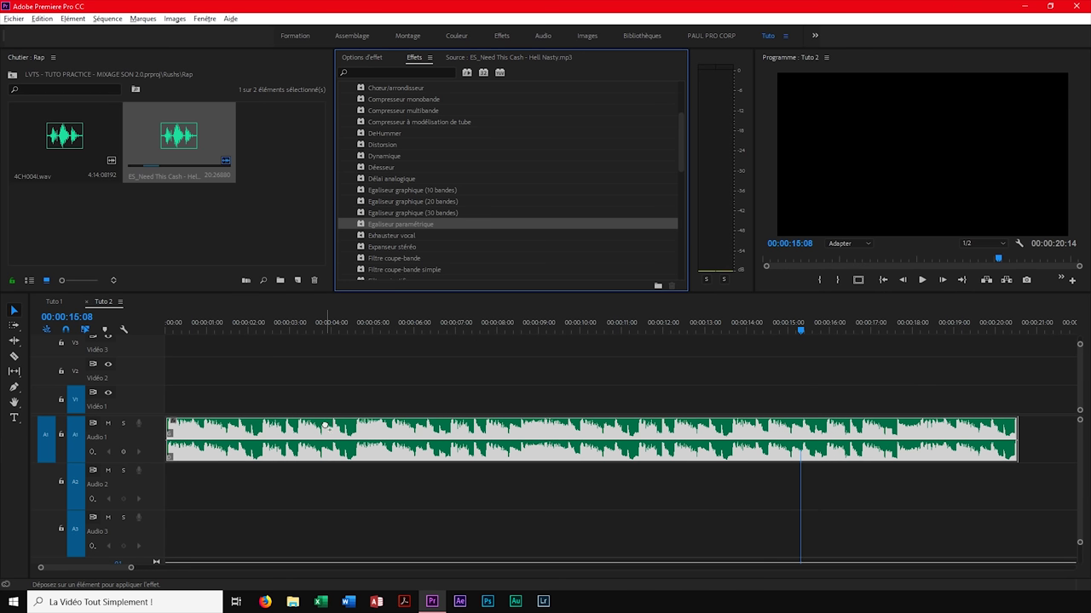
left_click_drag(328, 381, 324, 435)
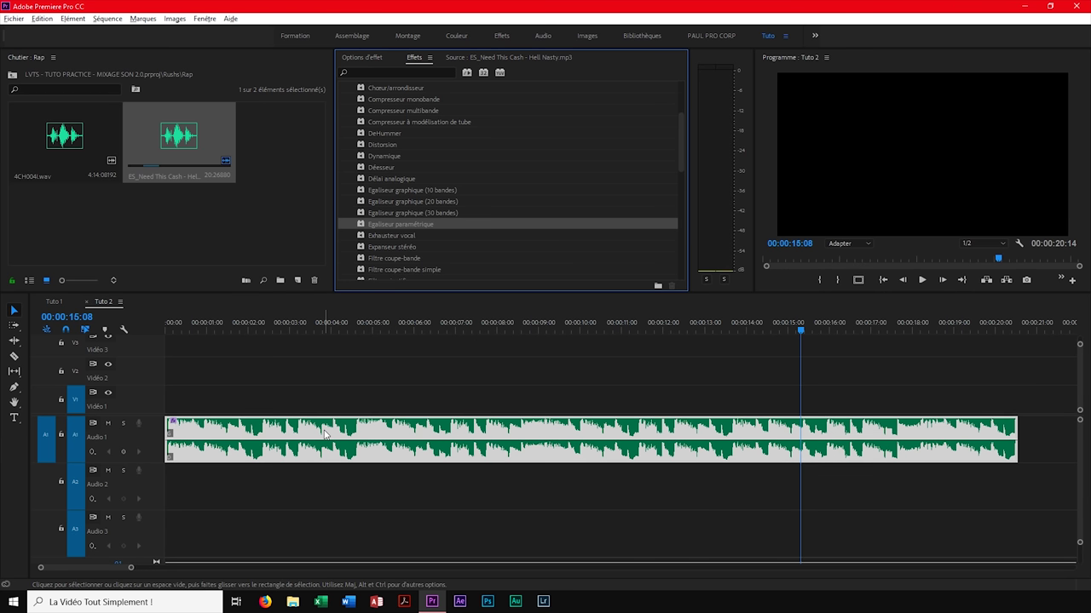
left_click(368, 58)
Open the EQ editor and set the high shelf to 10430 Hz, −4.5 dB while playing
left_click(458, 151)
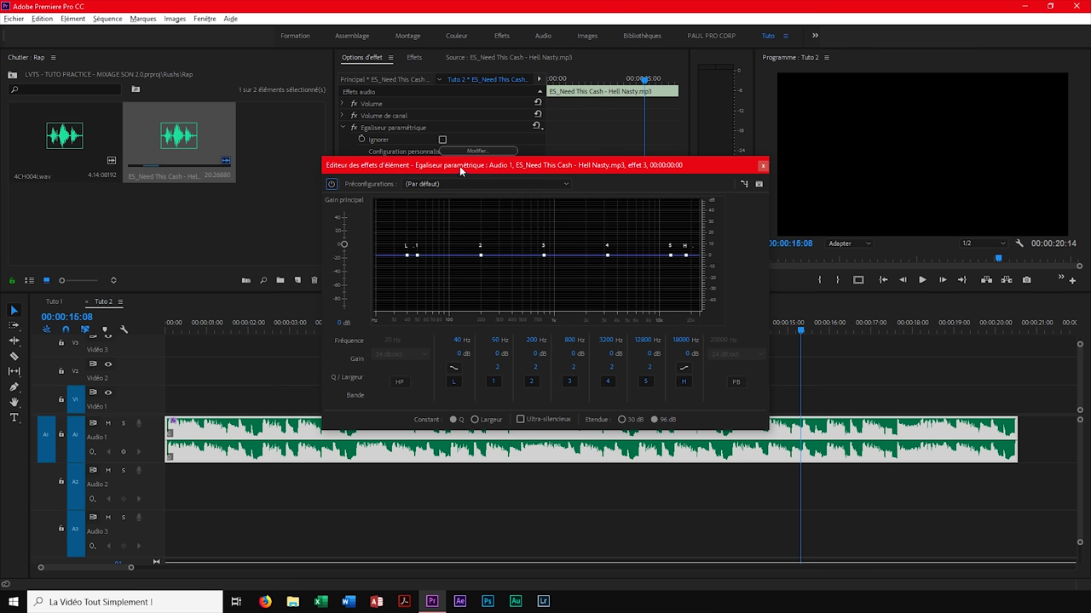
left_click_drag(463, 170, 359, 108)
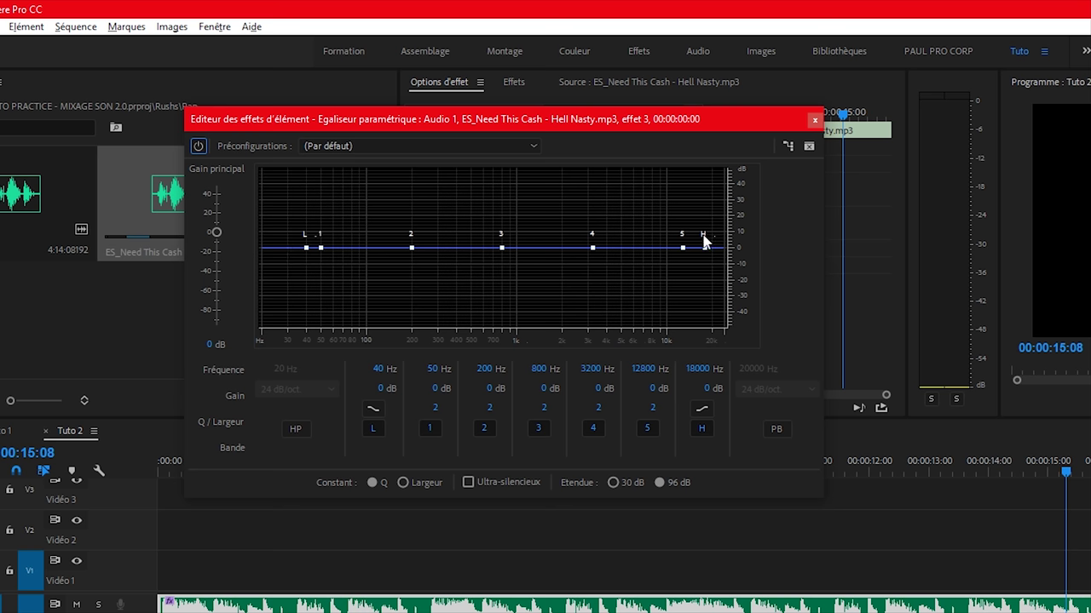
left_click_drag(628, 123, 695, 74)
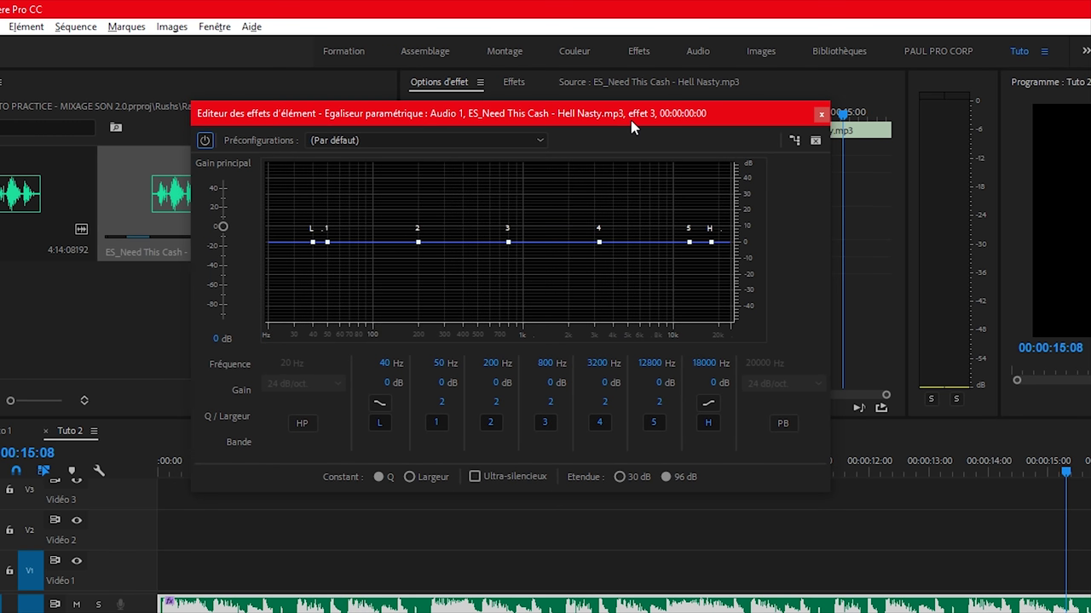
left_click_drag(243, 472, 143, 472)
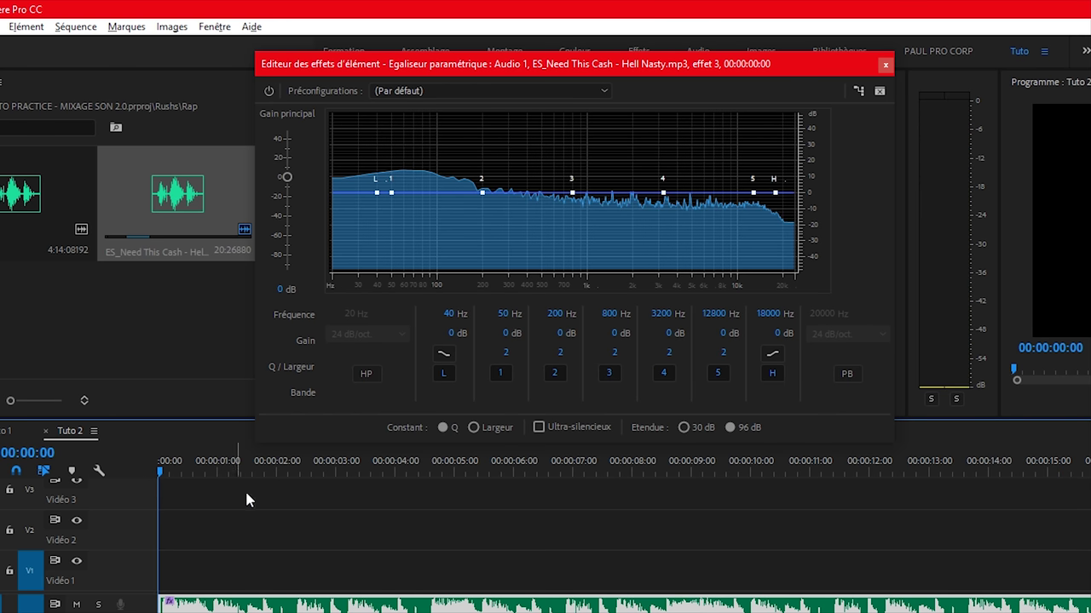
mouse_move(774, 193)
left_mouse_down()
mouse_move(724, 169)
mouse_move(720, 226)
left_mouse_up()
key("space")
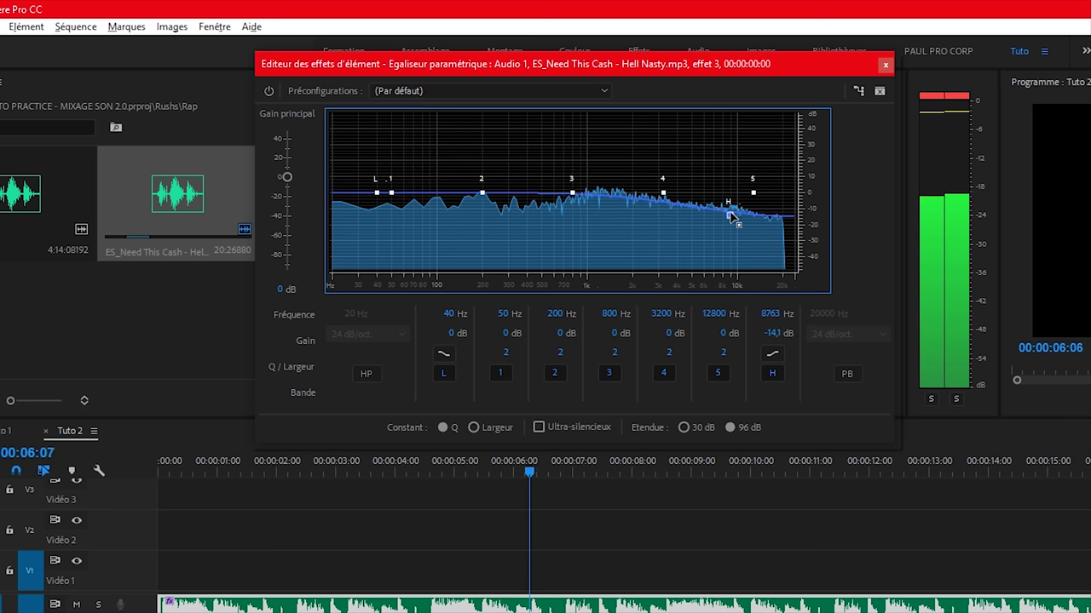
left_click_drag(720, 227, 739, 199)
Set shelves to 12414 Hz/−13.1 dB and 44 Hz/−2.5 dB; bands +16.7, −12.6, +12.6 dB
mouse_move(376, 193)
left_mouse_down()
mouse_move(443, 166)
mouse_move(449, 265)
left_mouse_up()
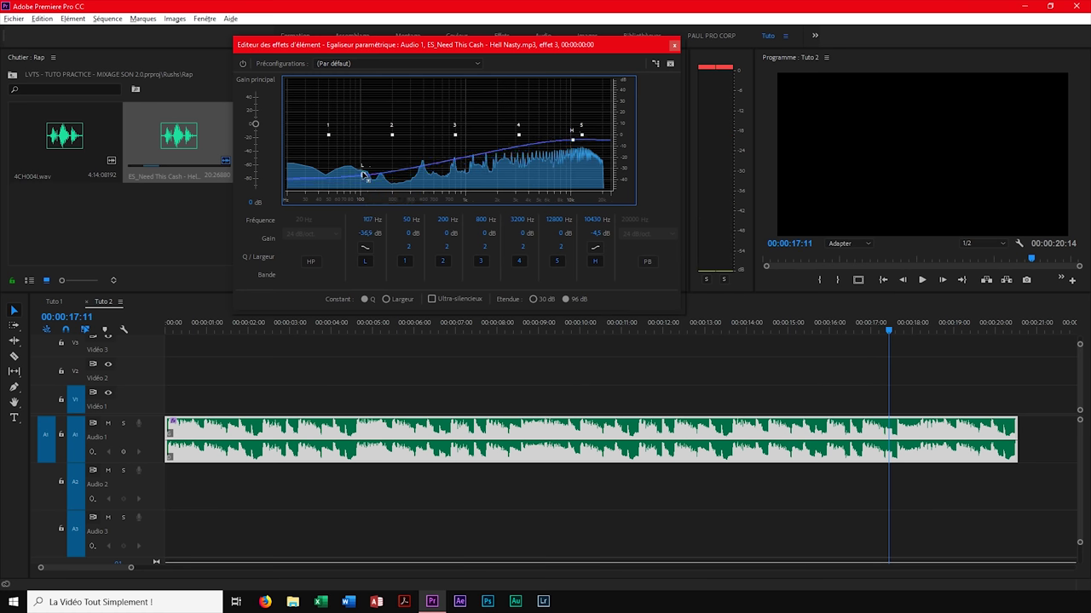
left_click_drag(449, 265, 430, 202)
left_click_drag(573, 139, 580, 150)
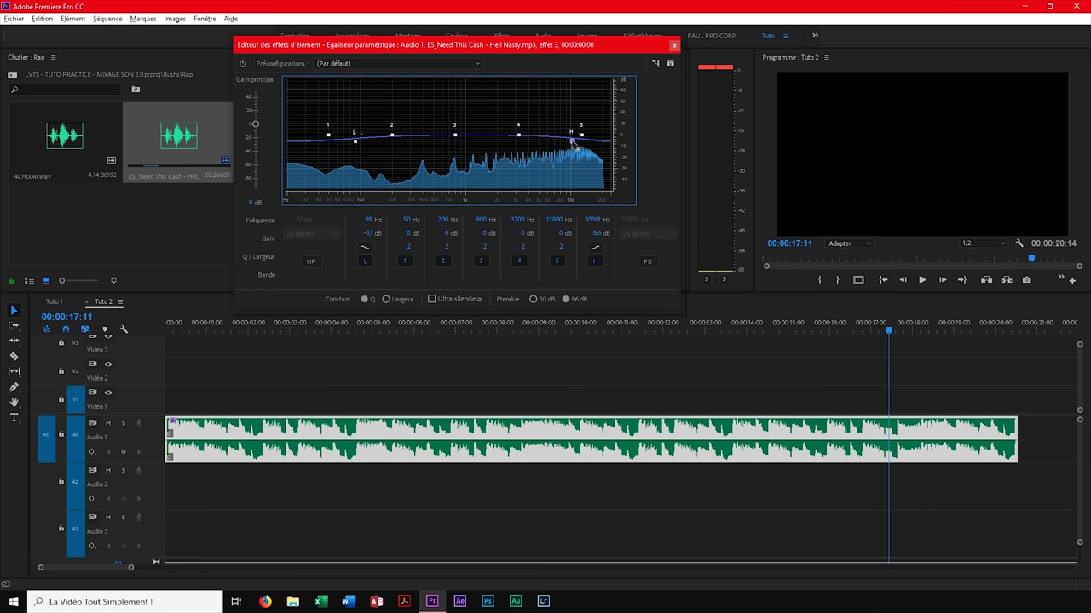
left_click_drag(355, 143, 321, 137)
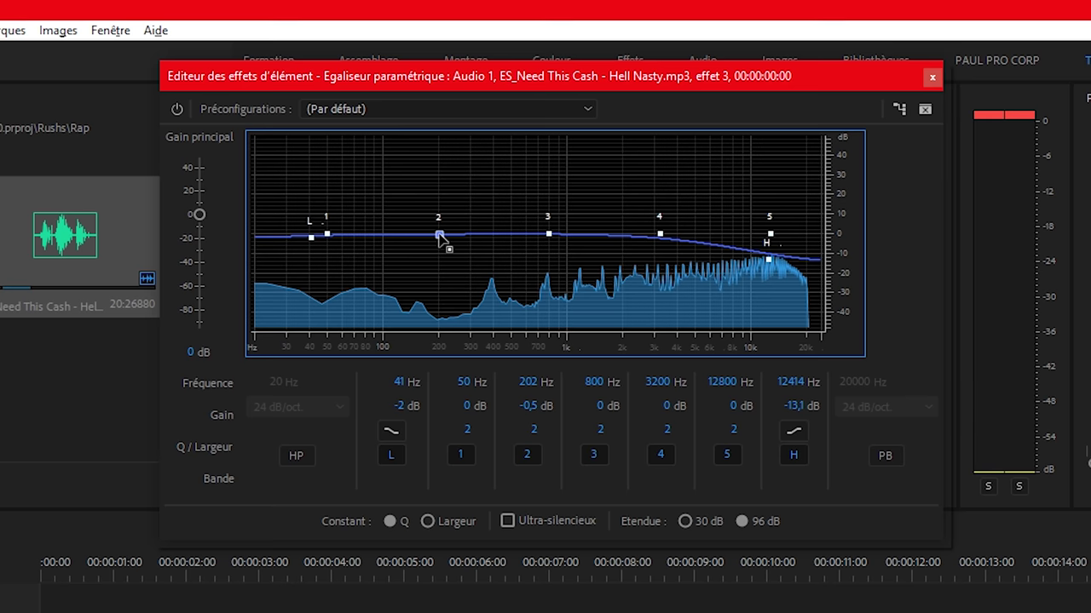
left_click_drag(437, 233, 440, 202)
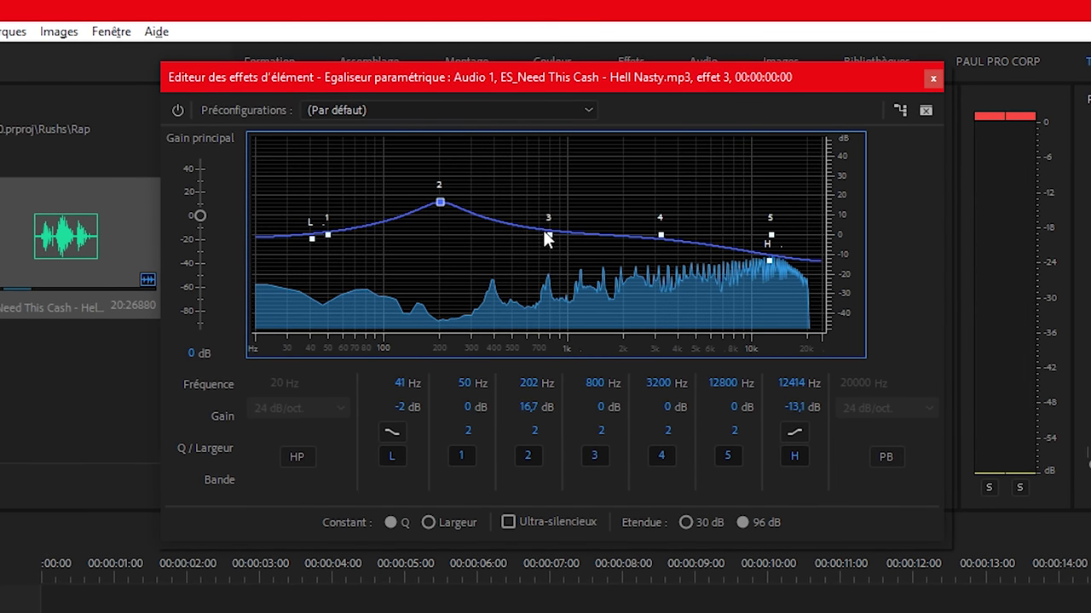
left_click_drag(546, 234, 564, 259)
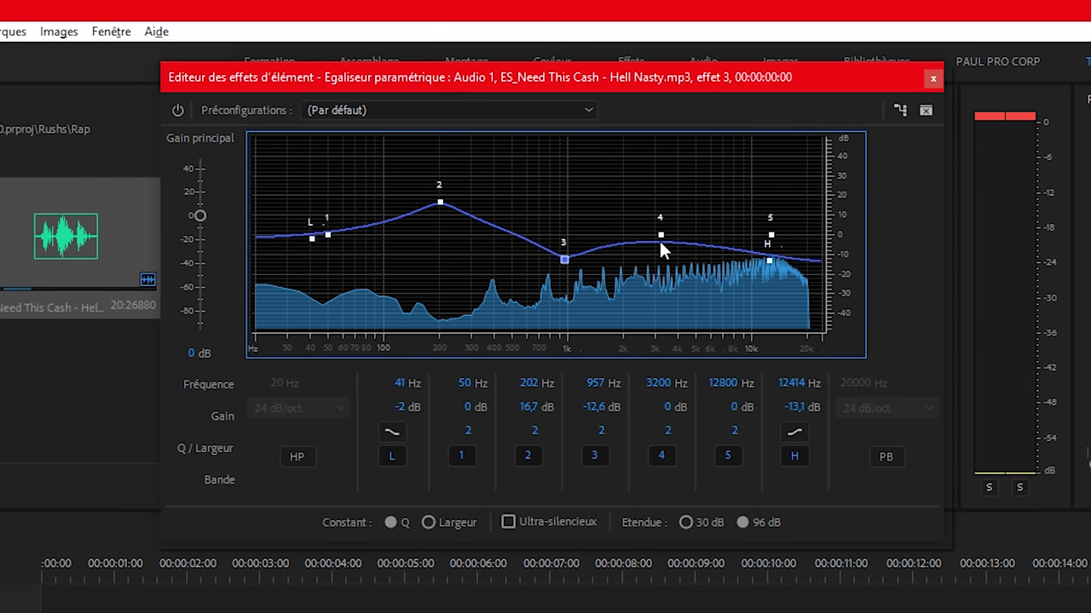
left_click_drag(660, 236, 656, 209)
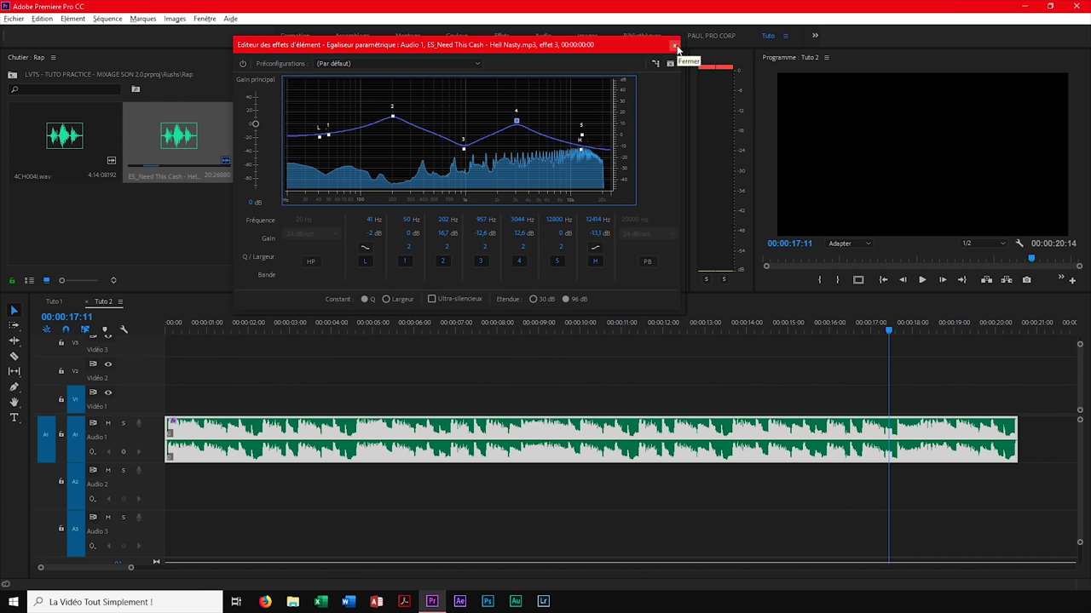
Close the EQ editor, delete the parametric EQ, and remove the music clip
left_click(675, 45)
left_click(382, 126)
key("Delete")
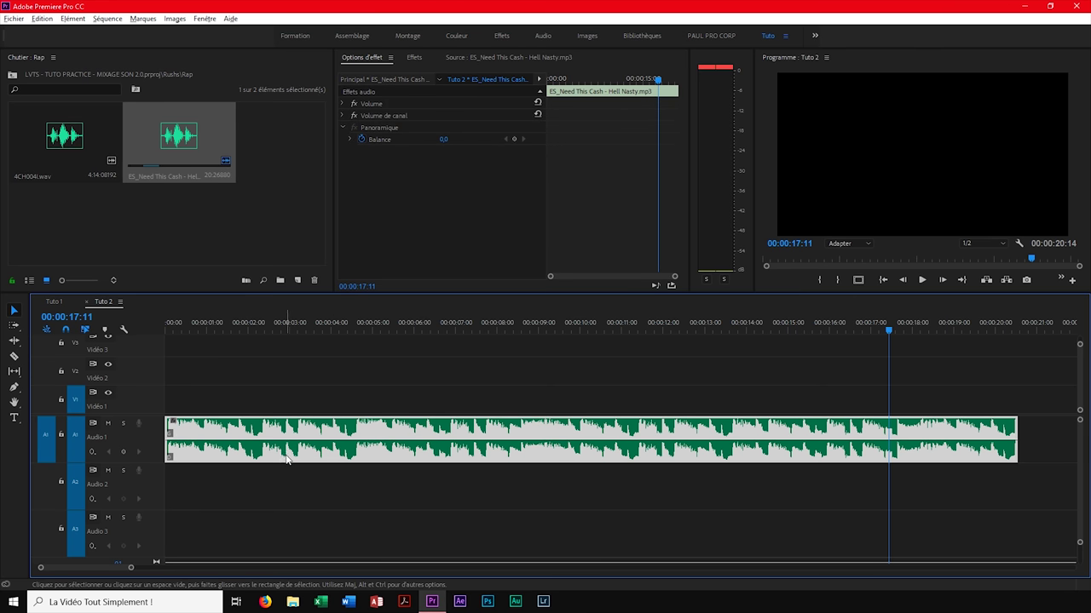
key("Delete")
Mark a 19:23 excerpt of 4CH004I.wav and place its audio at the start of Audio 1
left_click(59, 147)
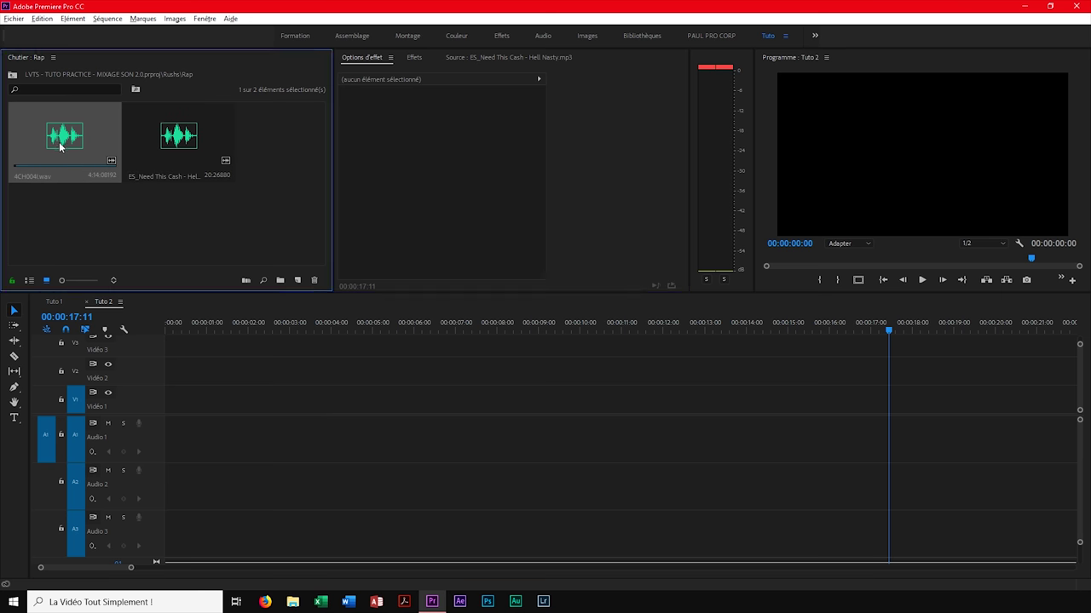
double_click(59, 147)
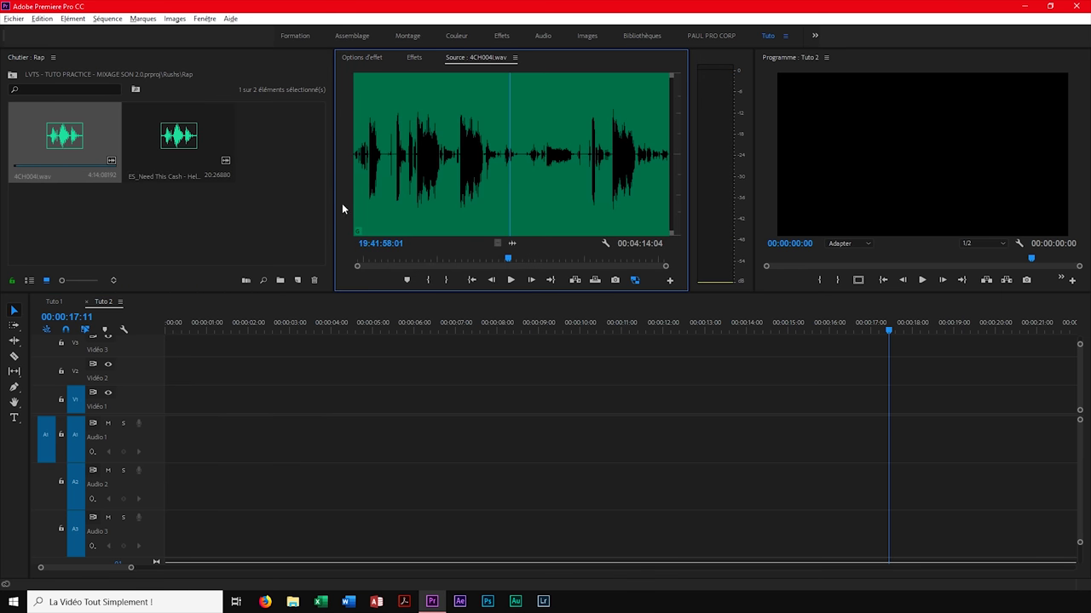
left_click(470, 258)
key("i")
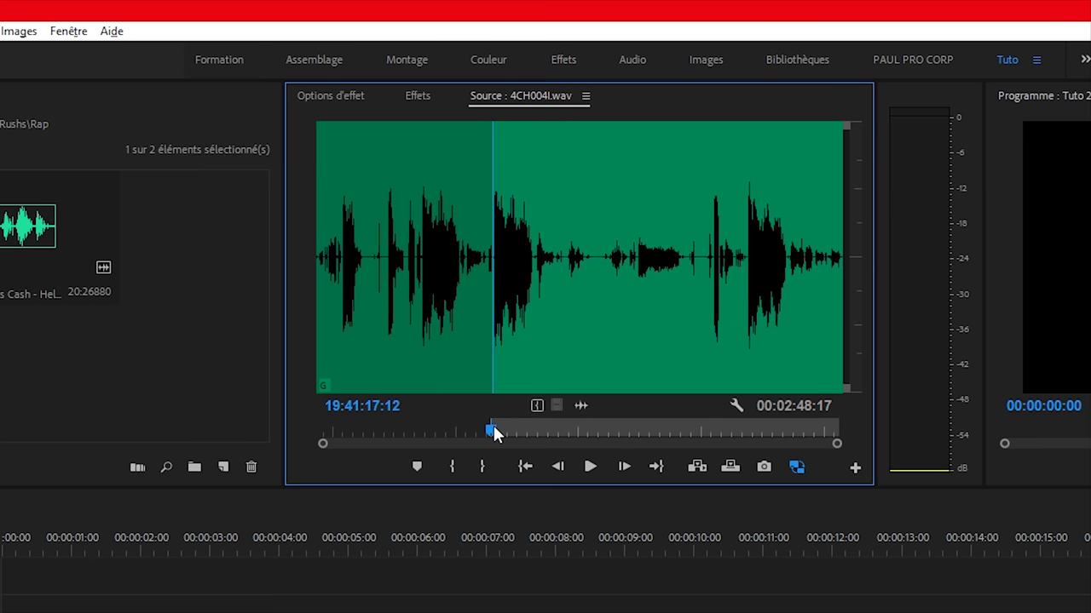
left_click_drag(492, 433, 534, 435)
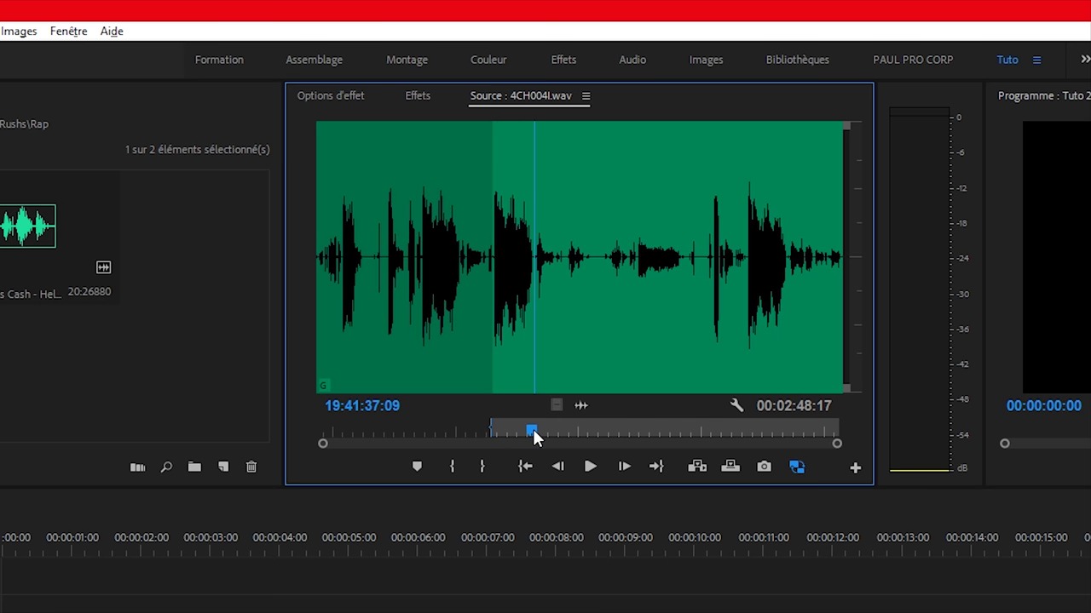
key("o")
mouse_move(577, 406)
left_mouse_down()
mouse_move(340, 346)
mouse_move(179, 439)
left_mouse_up()
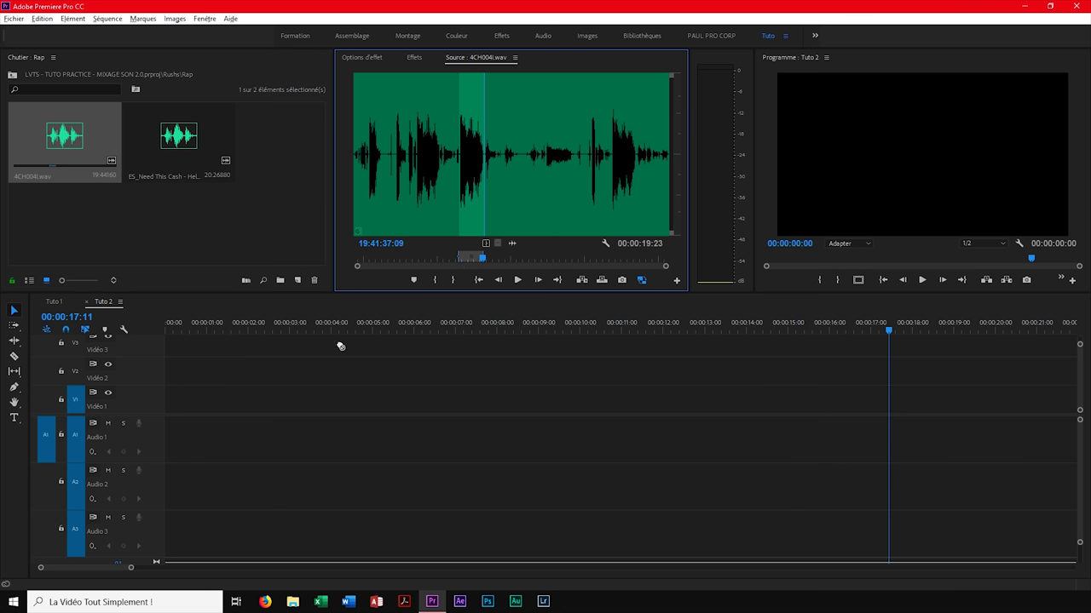
Apply a parametric EQ to the vocal clip and open its editor
left_click(170, 323)
left_click(413, 58)
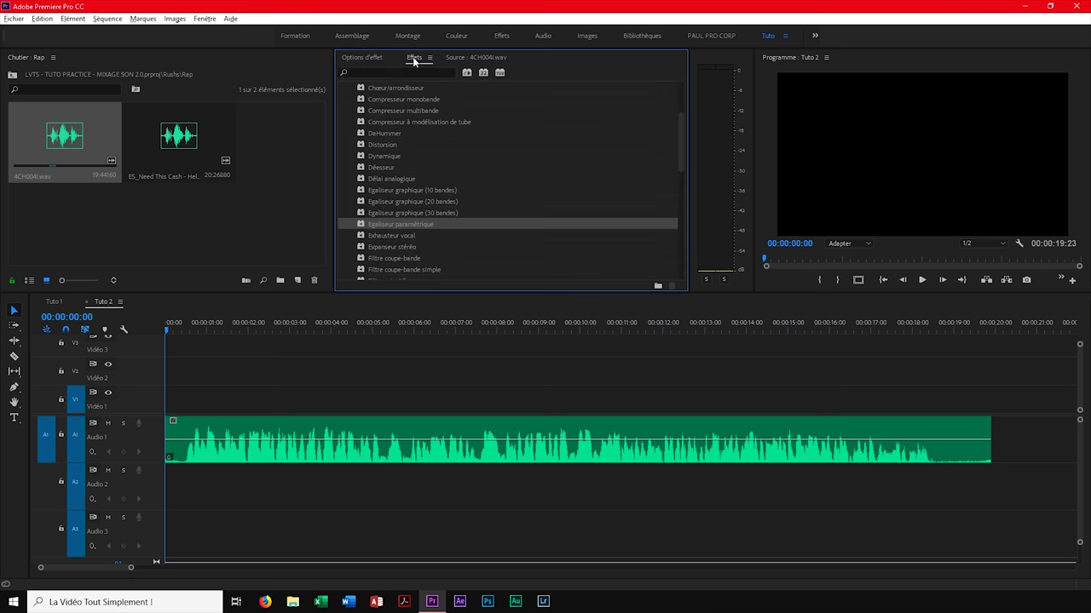
left_click_drag(375, 226, 352, 426)
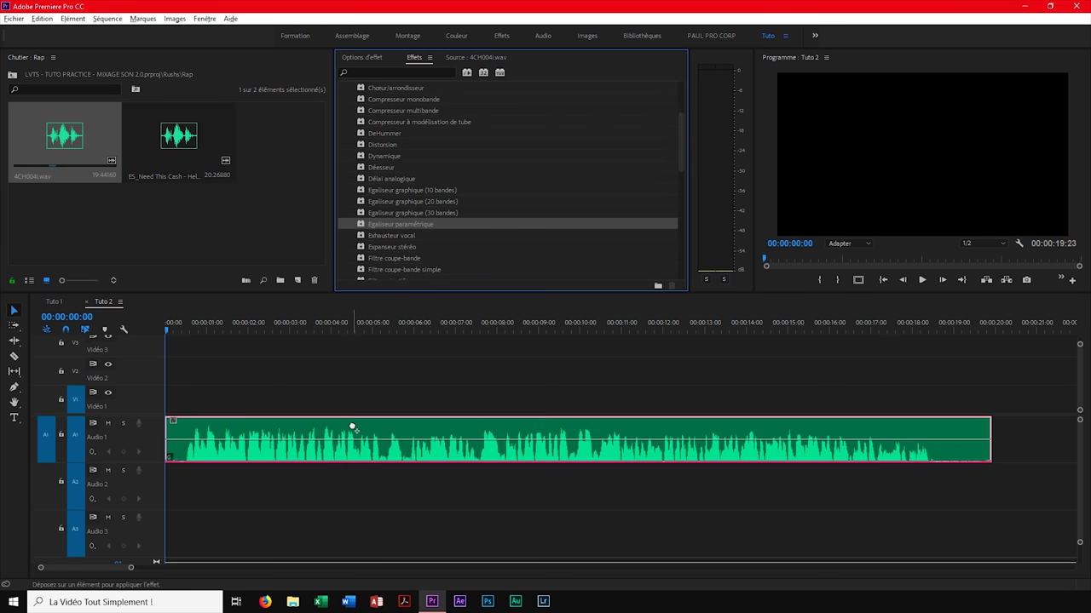
left_click(366, 57)
left_click(457, 164)
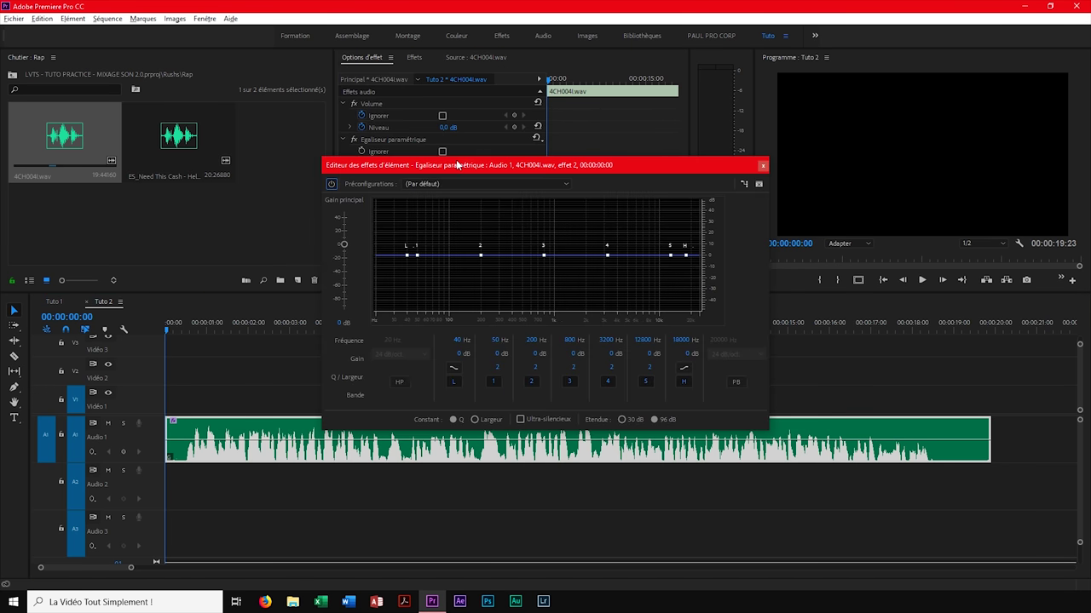
left_click_drag(457, 164, 318, 77)
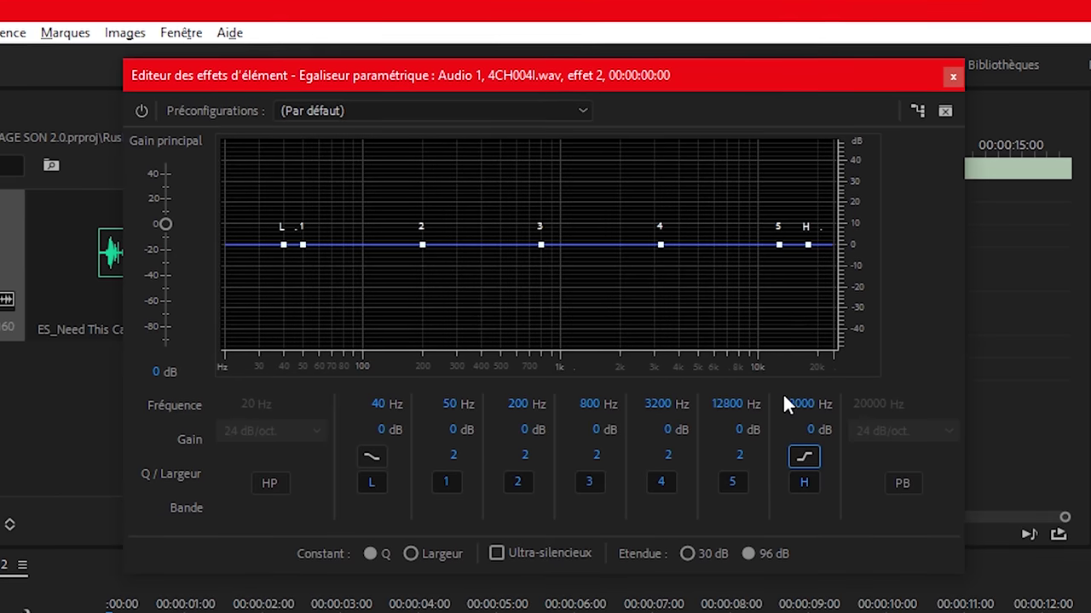
Move the high shelf to 6263 Hz, +9.6 dB and compare with the EQ bypassed
key("space")
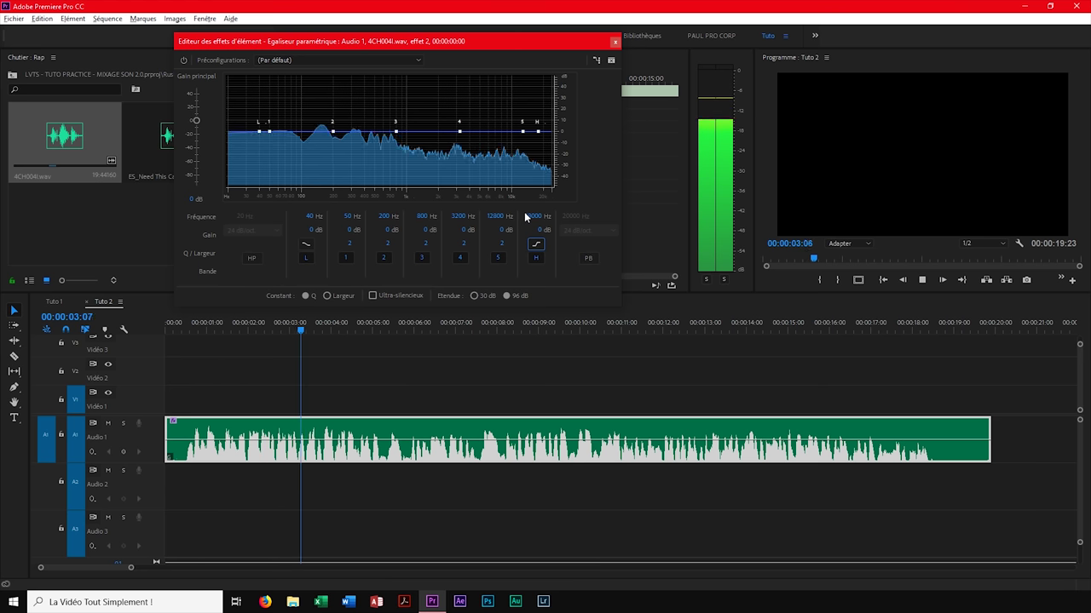
key("space")
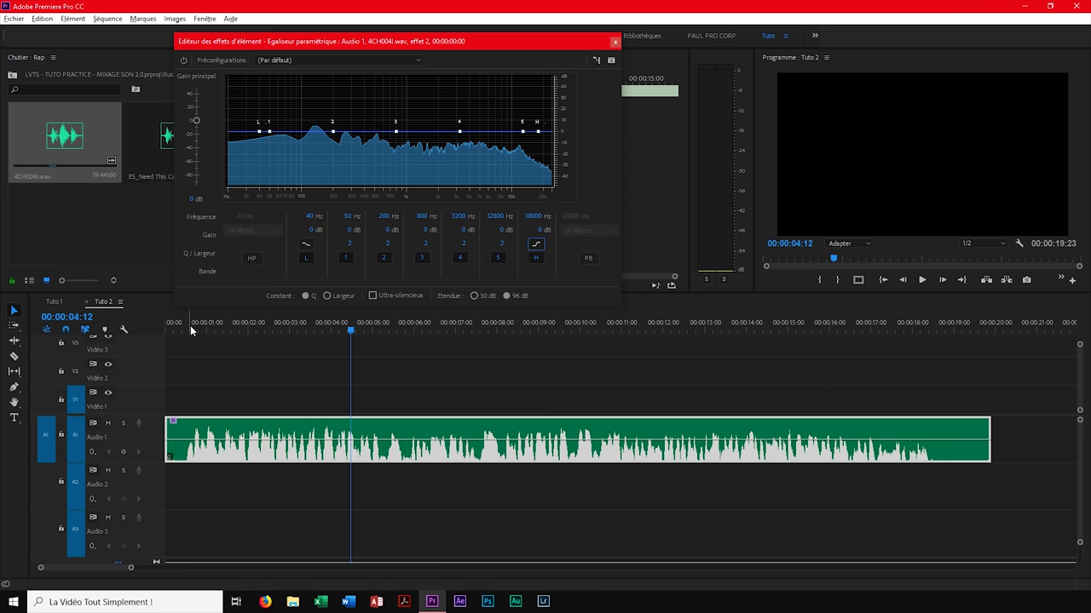
left_click(191, 325)
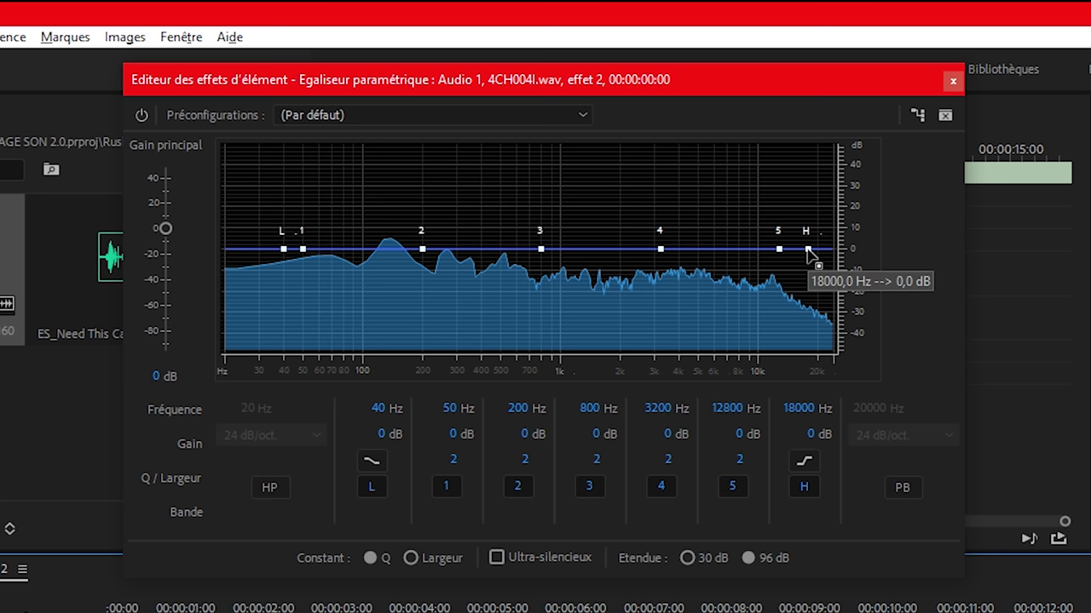
mouse_move(807, 249)
left_mouse_down()
mouse_move(696, 238)
mouse_move(719, 229)
left_mouse_up()
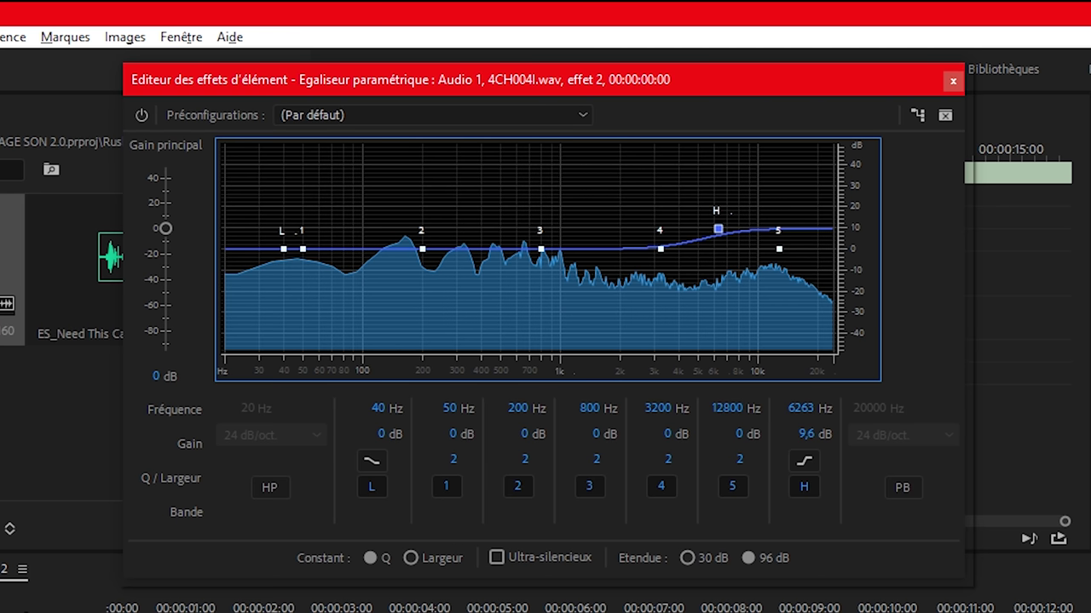
left_click(142, 117)
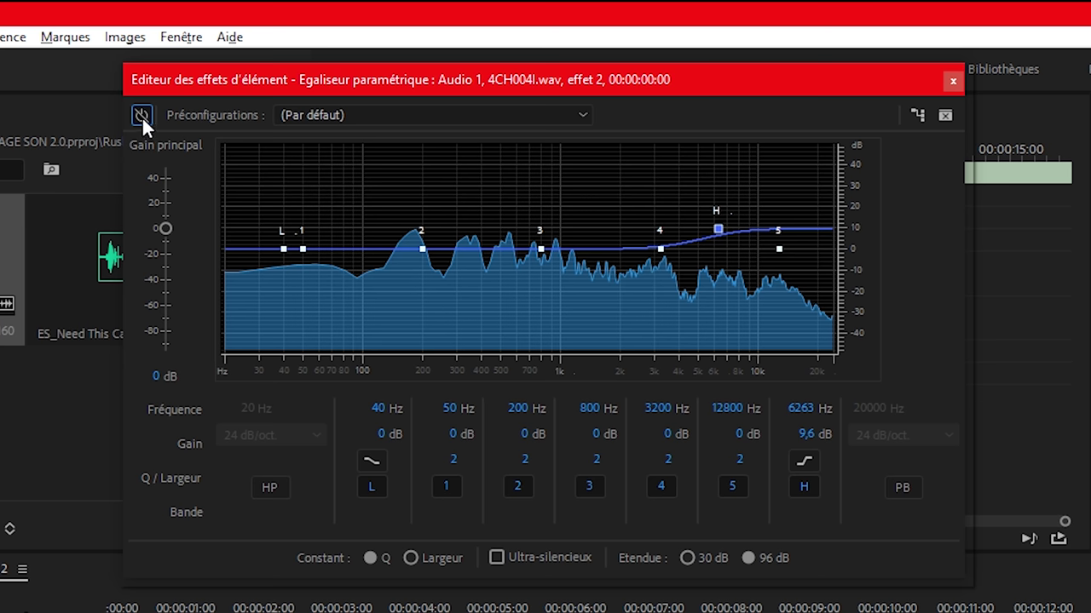
left_click(141, 116)
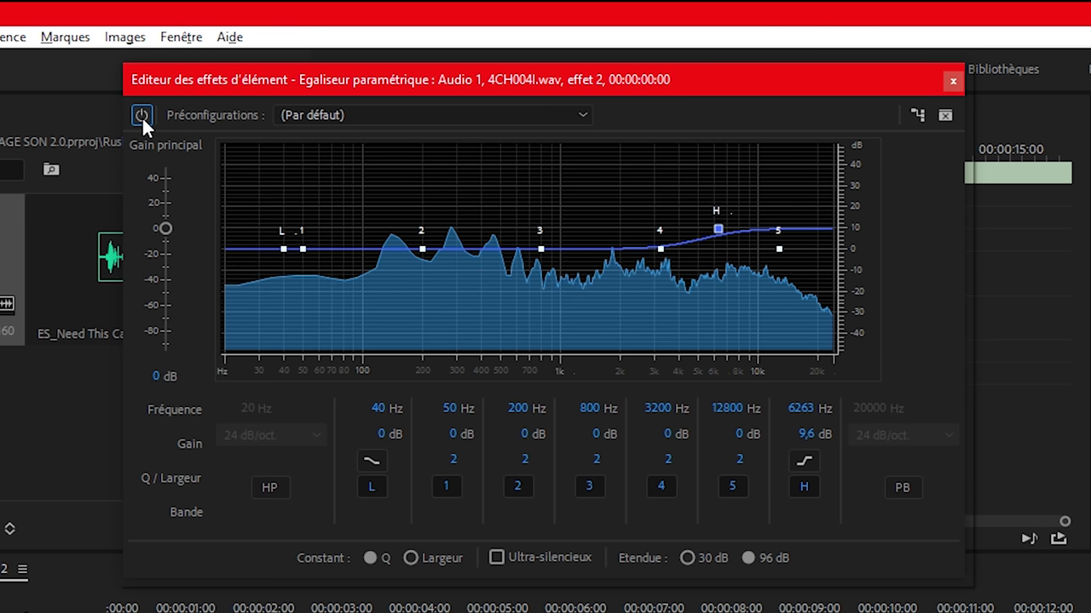
left_click(142, 116)
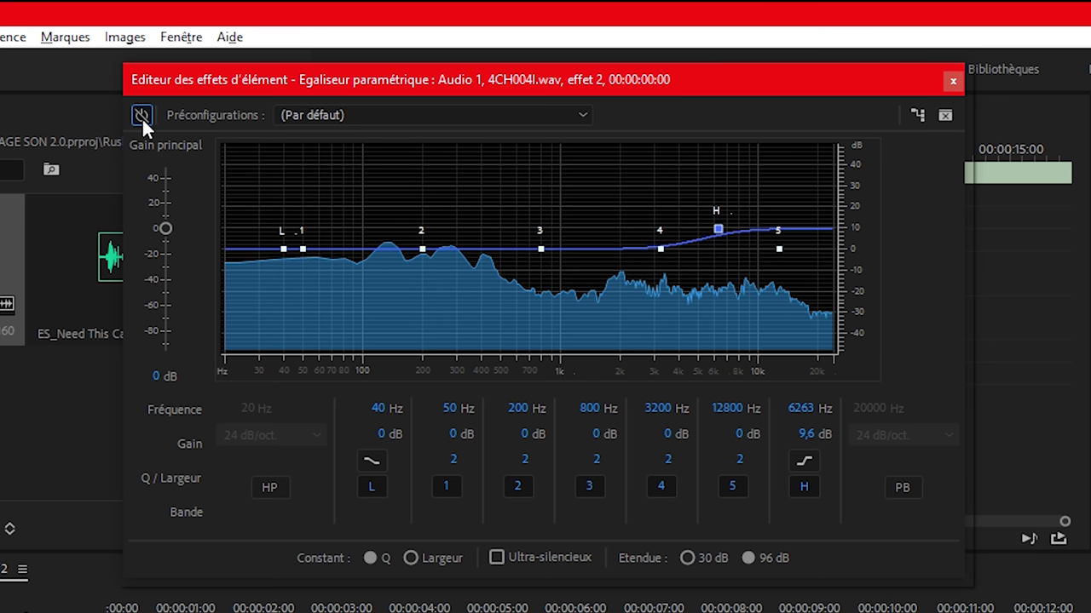
left_click(141, 116)
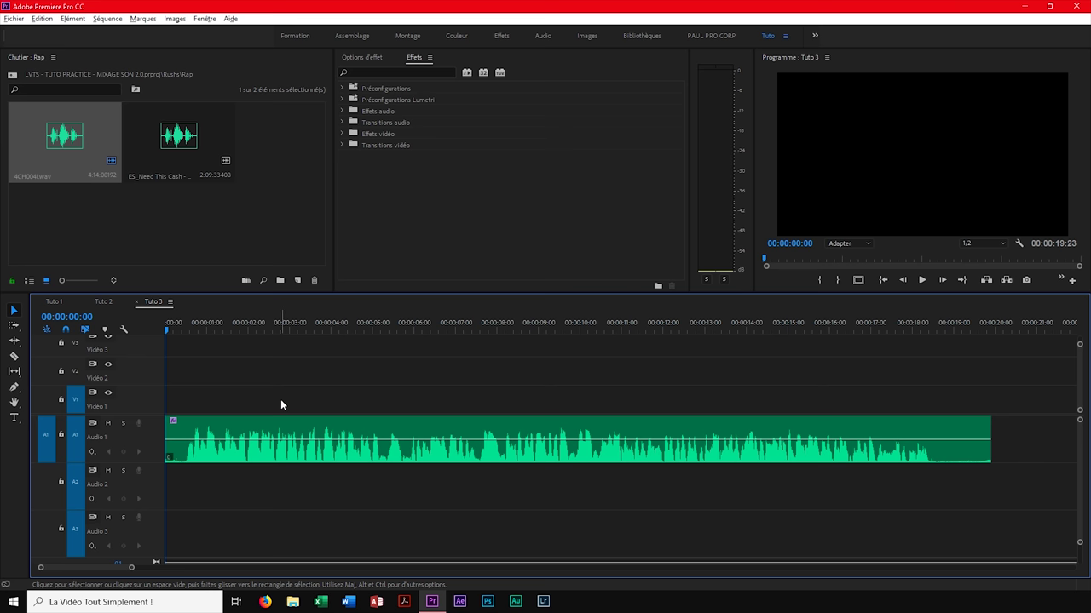
Play the Tuto 3 sequence from near its start
left_click(186, 328)
key("space")
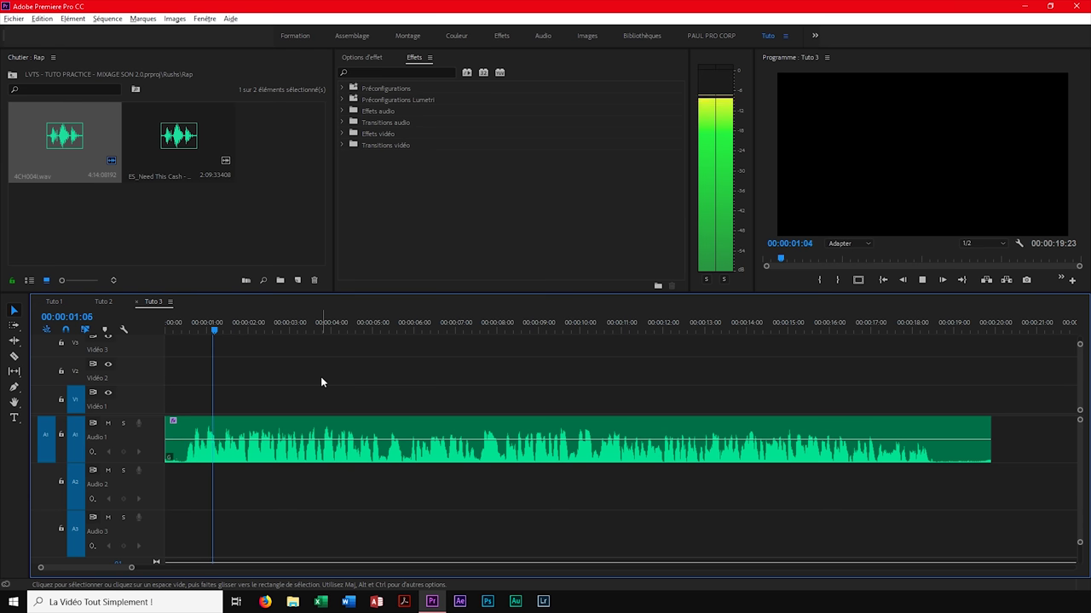
left_click(188, 328)
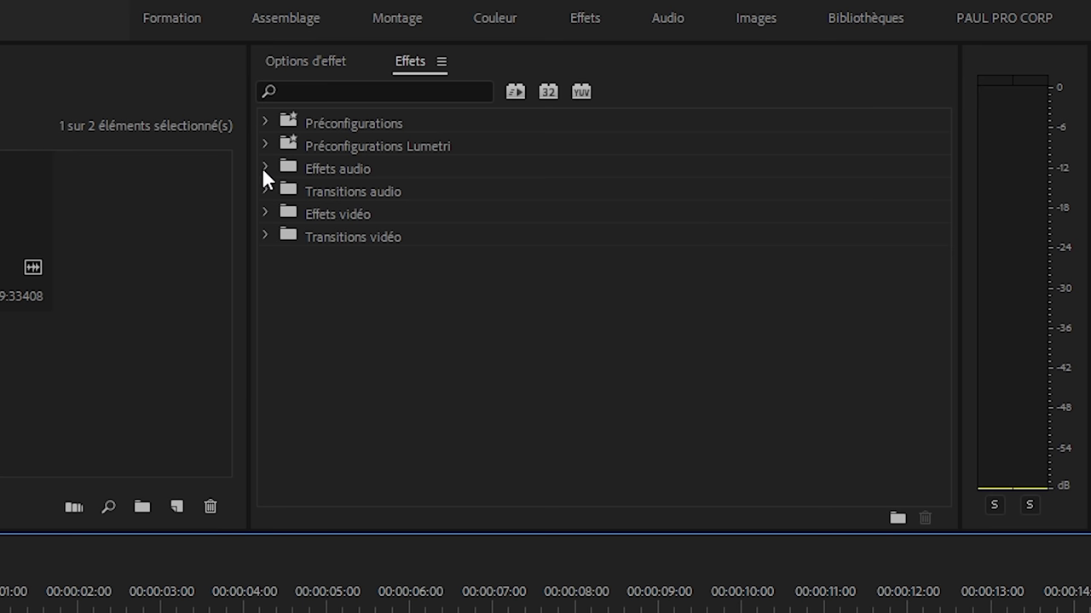
Expand Effets audio and scroll down toward Réverbération par convolution
left_click(263, 168)
scroll(425, 359, "down", 5)
scroll(425, 359, "down", 4)
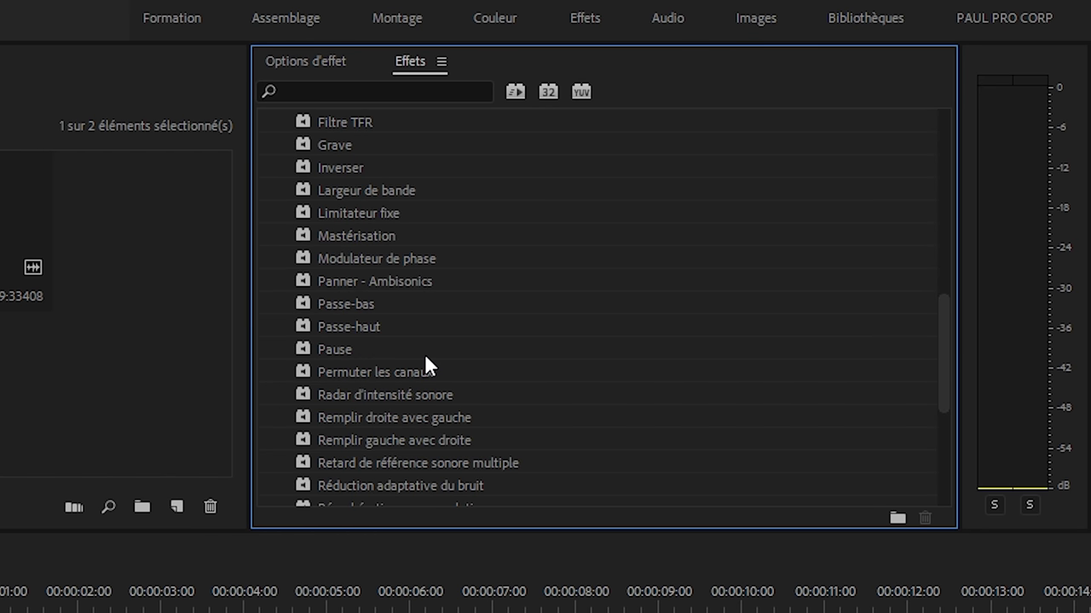
scroll(425, 365, "down", 2)
scroll(426, 365, "down", 2)
scroll(425, 364, "down", 1)
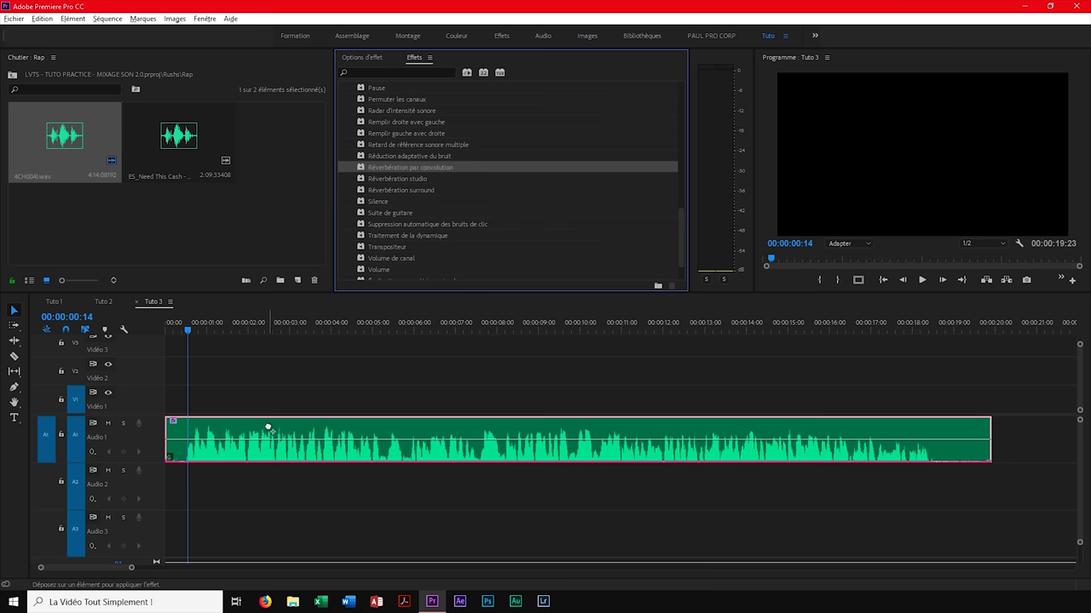
Apply Réverbération par convolution to the Tuto 3 clip and open its enlarged settings editor
left_click_drag(393, 278, 271, 428)
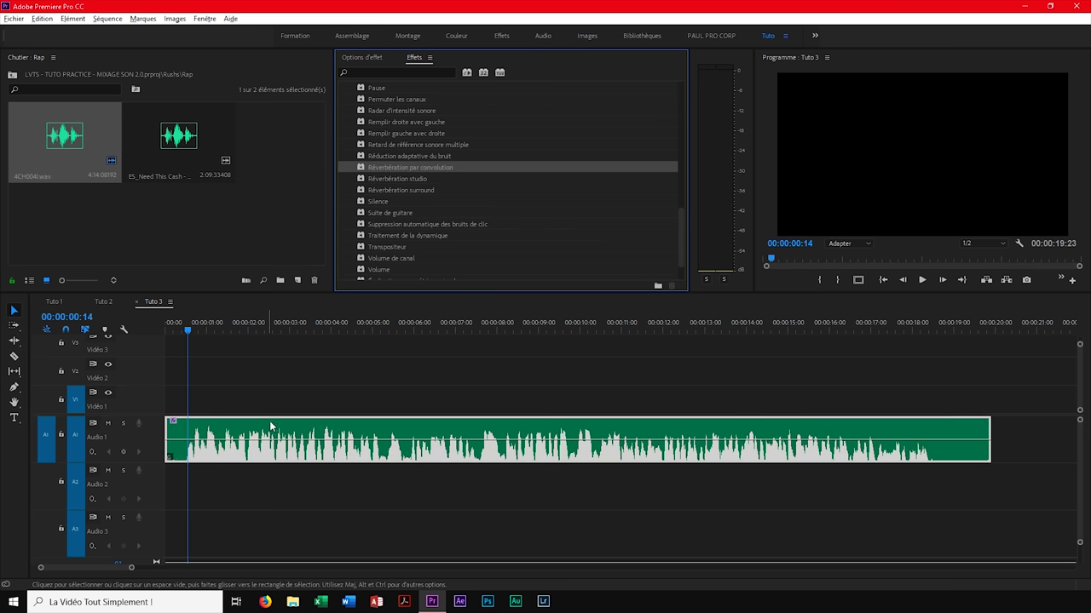
left_click(370, 60)
left_click(464, 187)
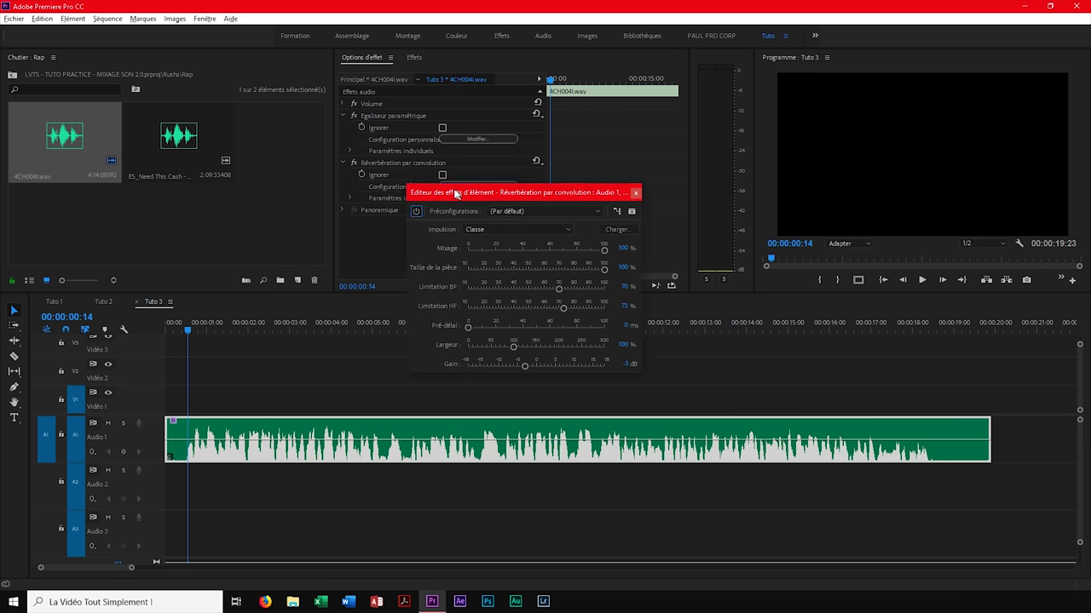
left_click_drag(496, 278, 526, 300)
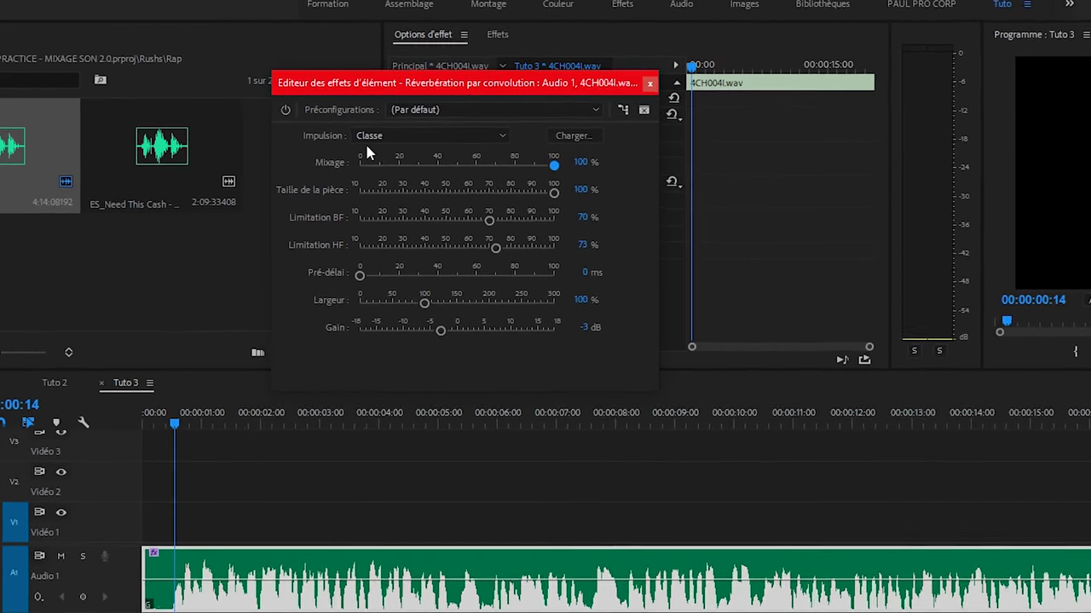
Try the Salle de séjour vide and Hall impulses, then settle on Vestiaire and audition it
left_click(487, 149)
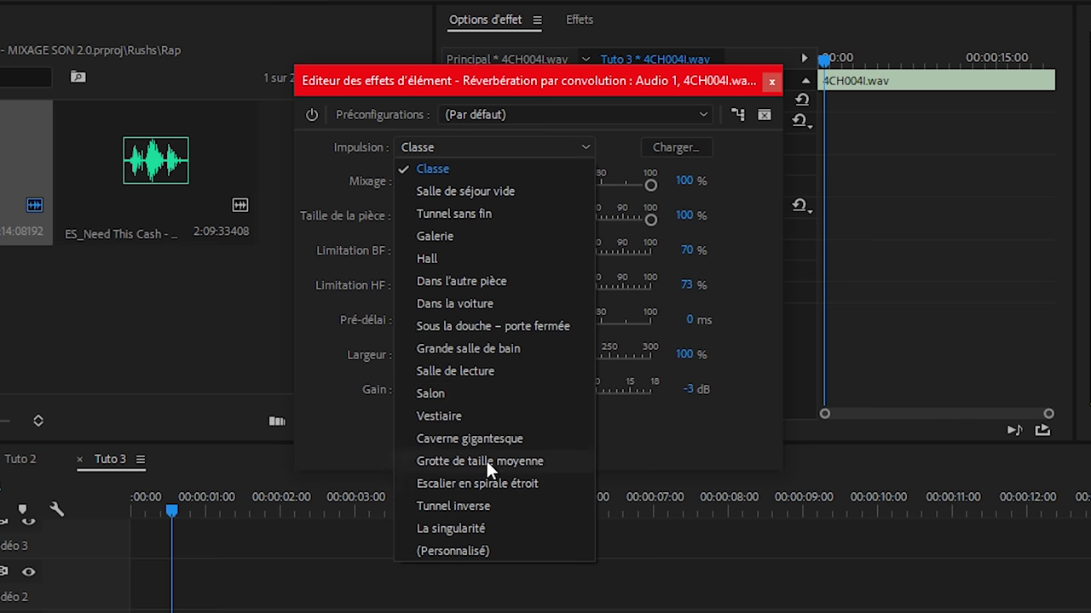
left_click(461, 192)
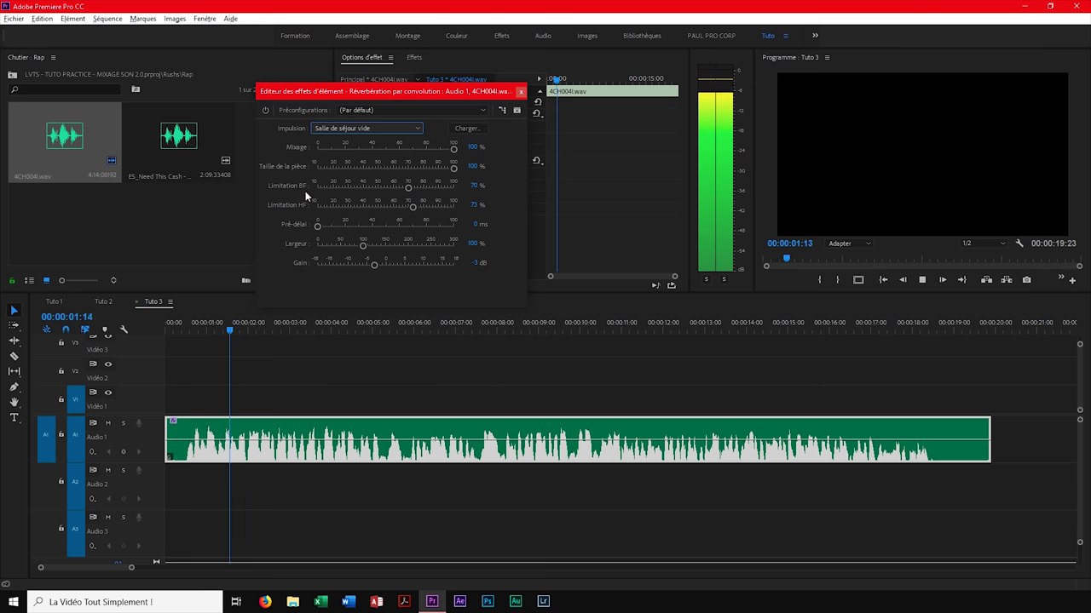
left_click(353, 129)
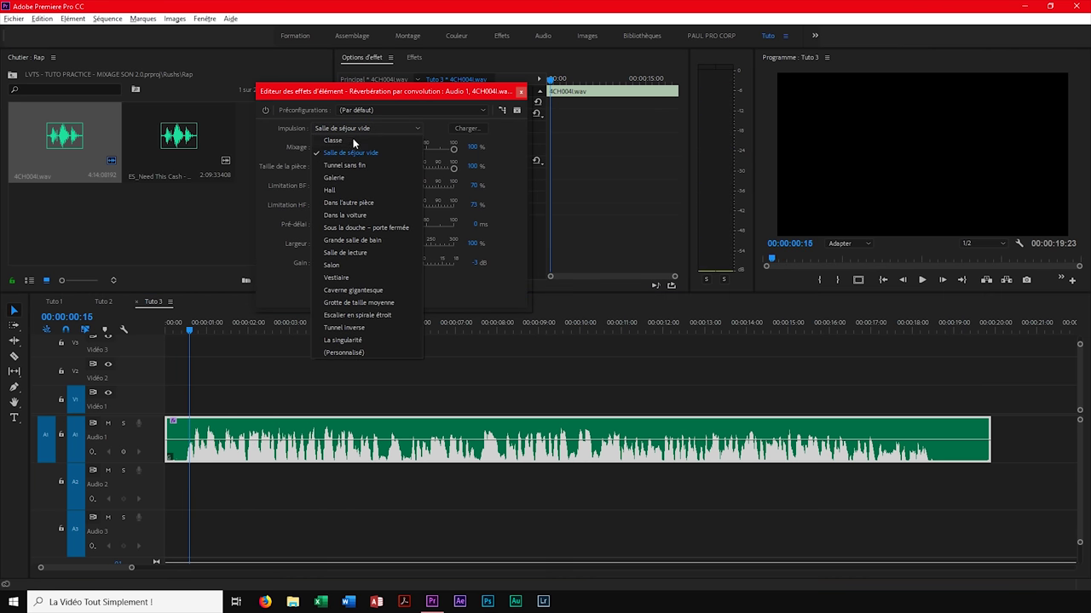
left_click(340, 192)
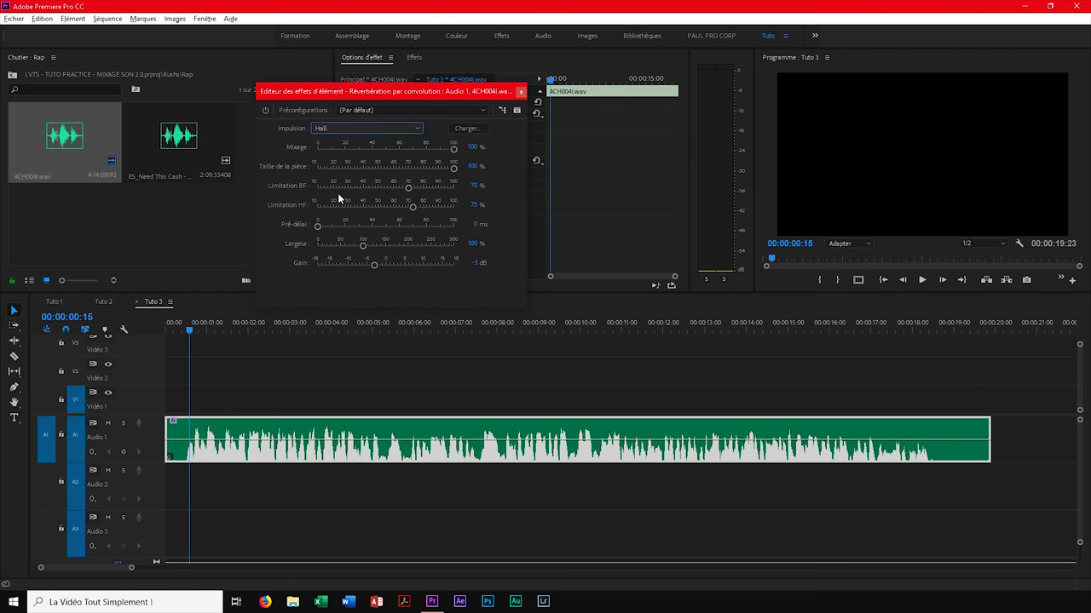
key("space")
left_click(193, 328)
left_click(390, 128)
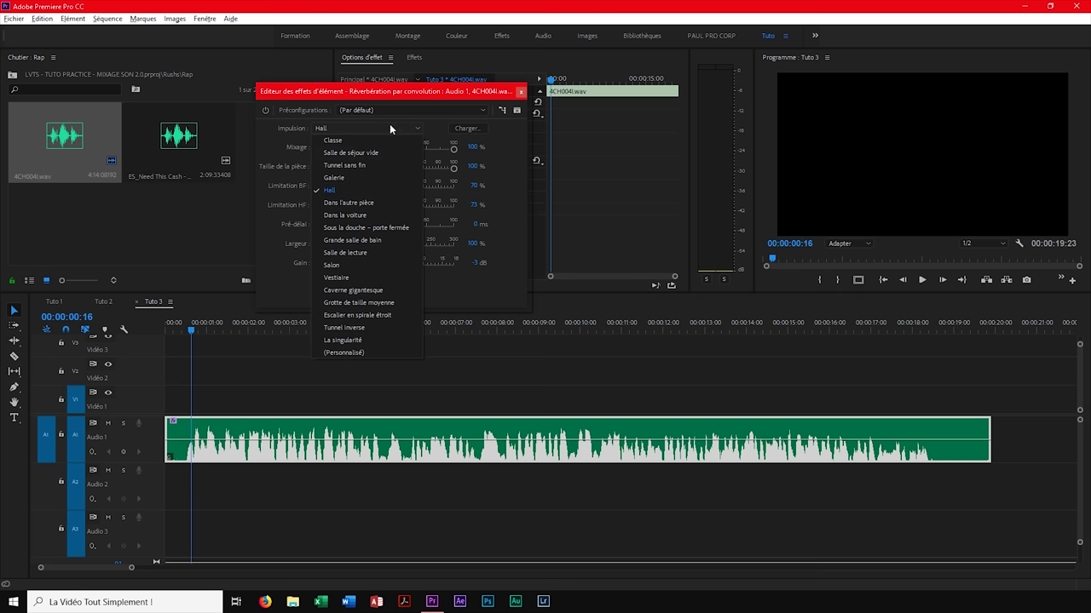
left_click(367, 277)
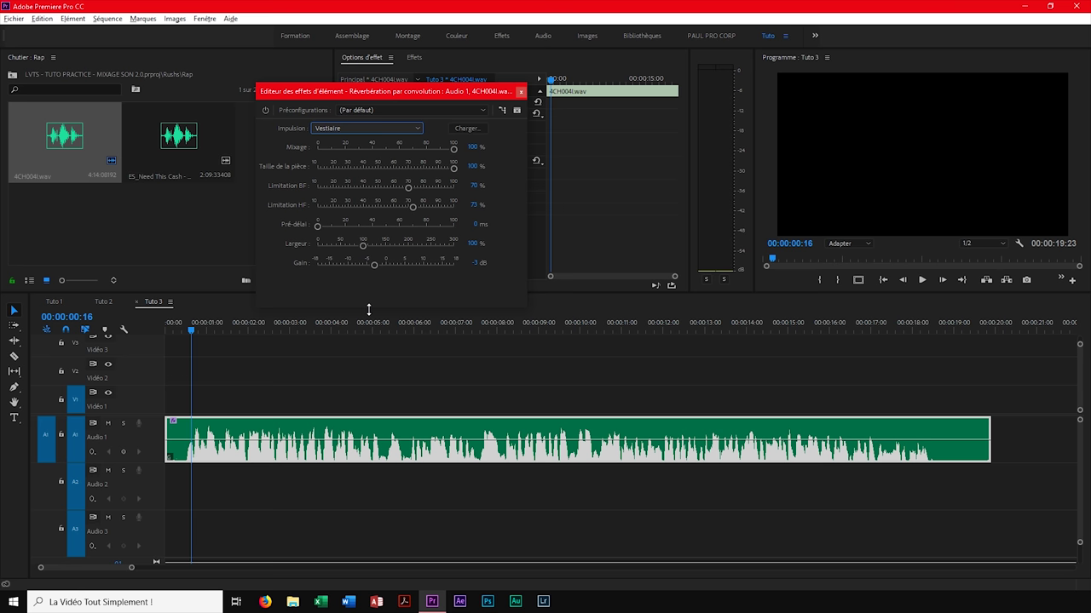
key("space")
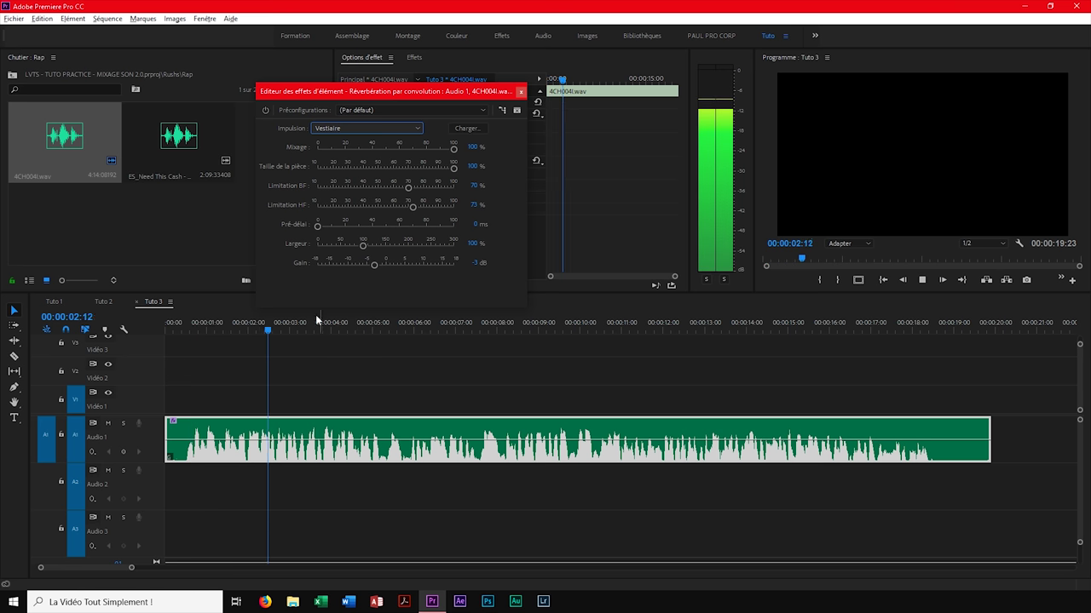
Try reverb mix levels between 0 % and 12 %, settling the Mixage at 15 %
key("space")
left_click_drag(220, 326, 184, 328)
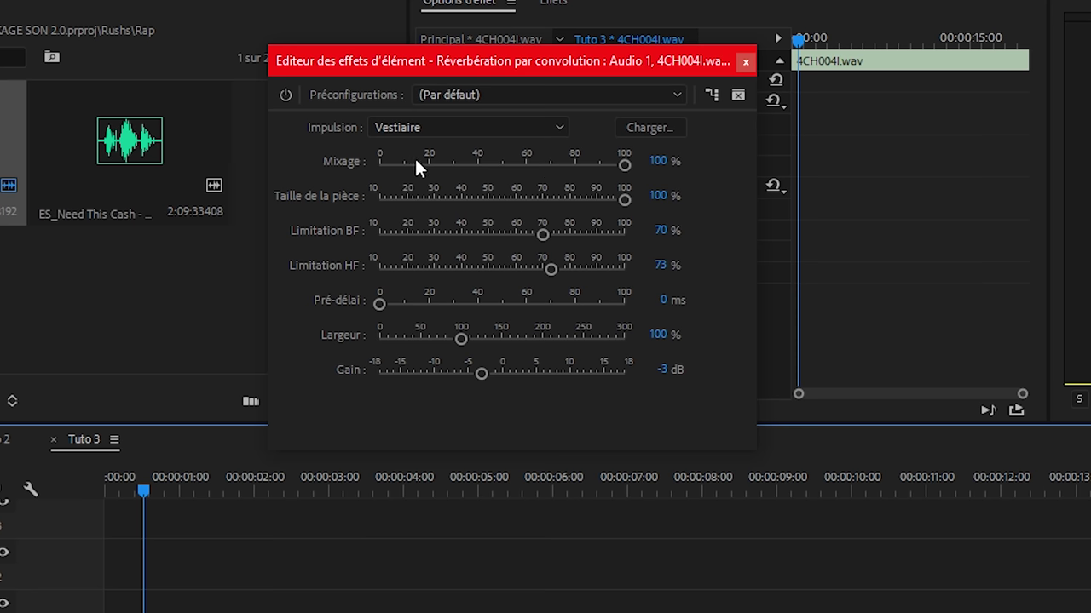
left_click_drag(587, 167, 408, 166)
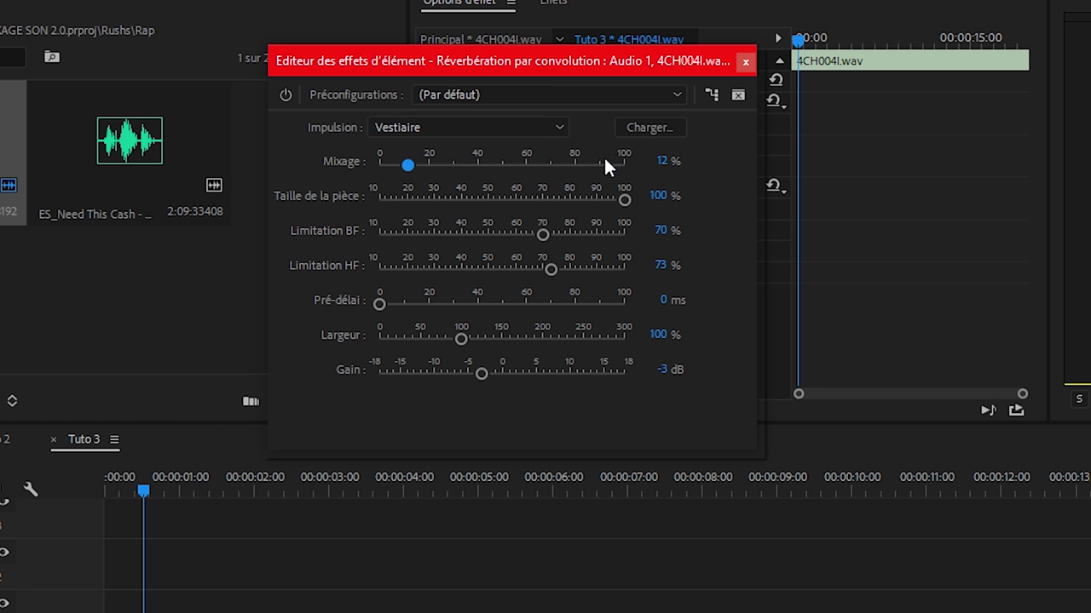
left_click_drag(405, 169, 320, 177)
mouse_move(380, 162)
left_mouse_down()
mouse_move(469, 167)
mouse_move(422, 179)
left_mouse_up()
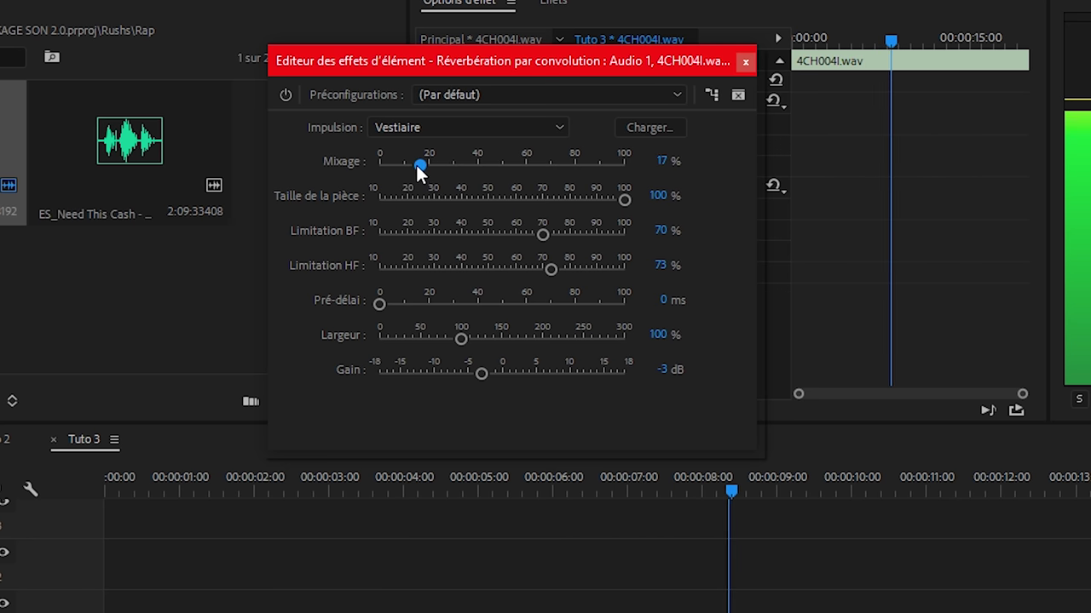
left_click_drag(417, 168, 413, 167)
left_click(156, 486)
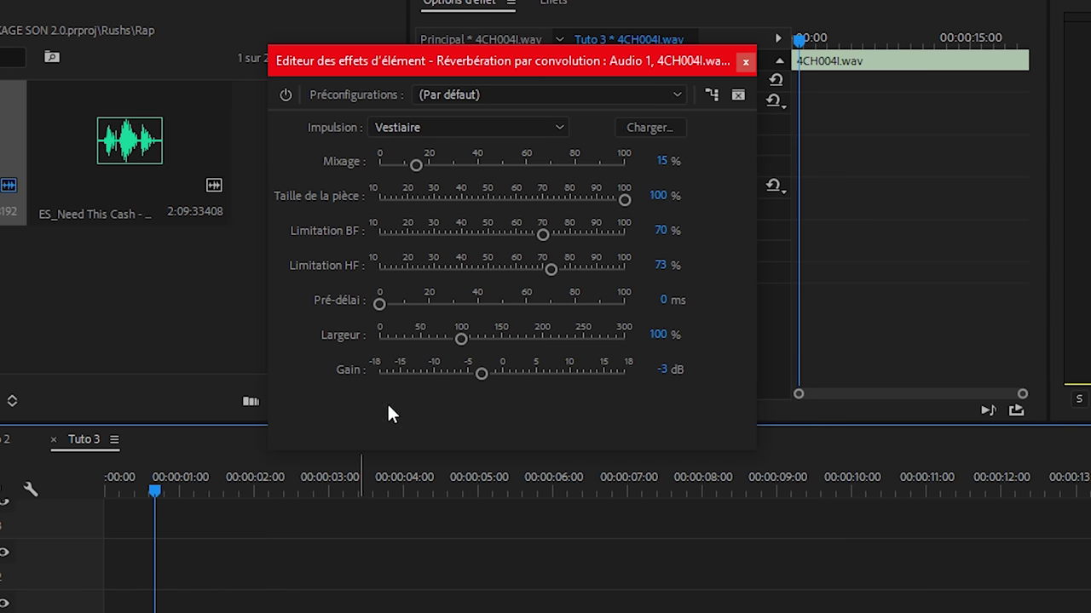
Shrink the room size to 44 %, keep pre-delay at 0 ms, and widen the reverb to 124 %
left_click_drag(624, 199, 471, 199)
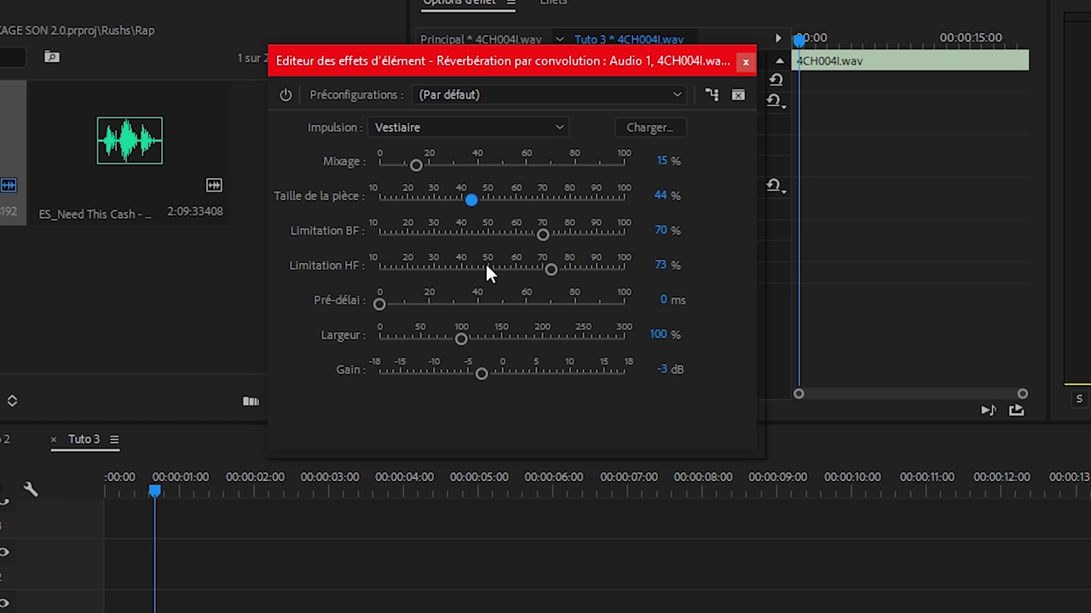
left_click_drag(379, 304, 405, 307)
left_click_drag(398, 302, 381, 319)
left_click_drag(460, 341, 480, 340)
Audition the reverb at 100 % mix, then set Mixage to 18 % and Gain to 3,6 dB
left_click_drag(415, 163, 632, 151)
key("space")
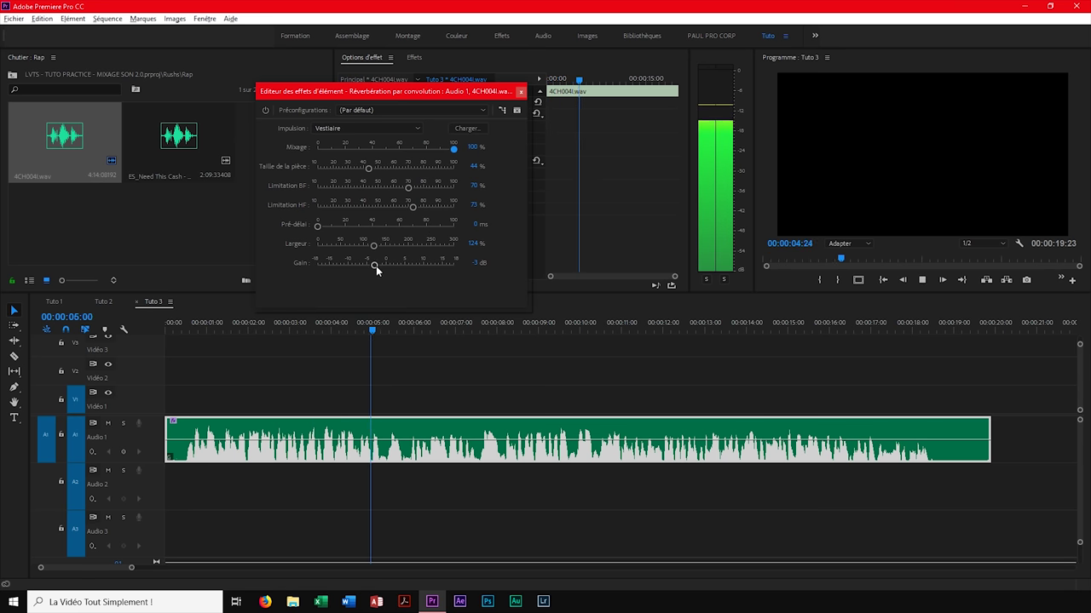
left_click_drag(374, 264, 411, 265)
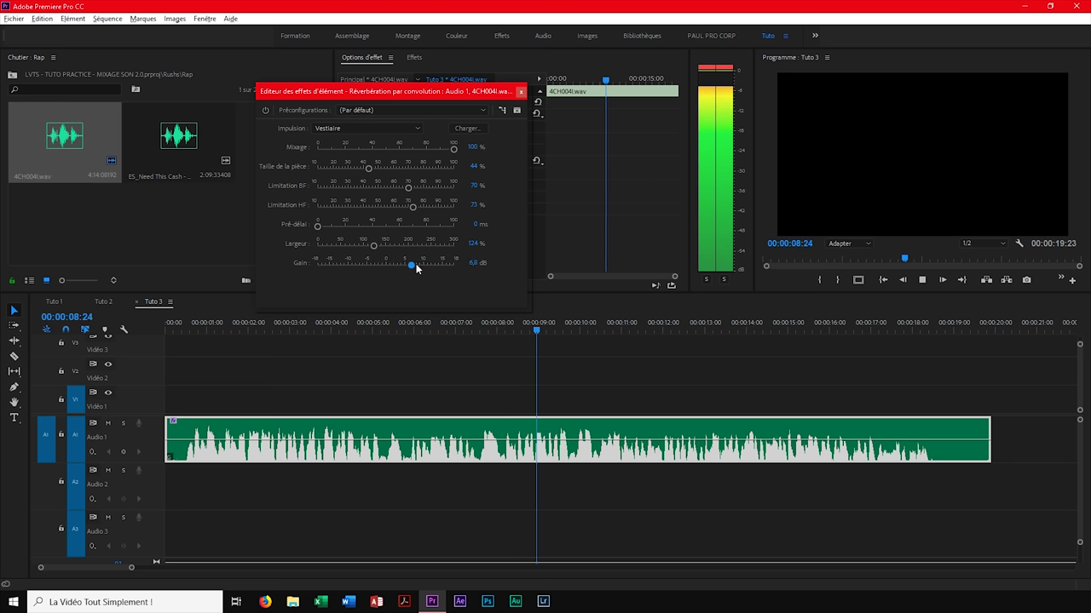
key("space")
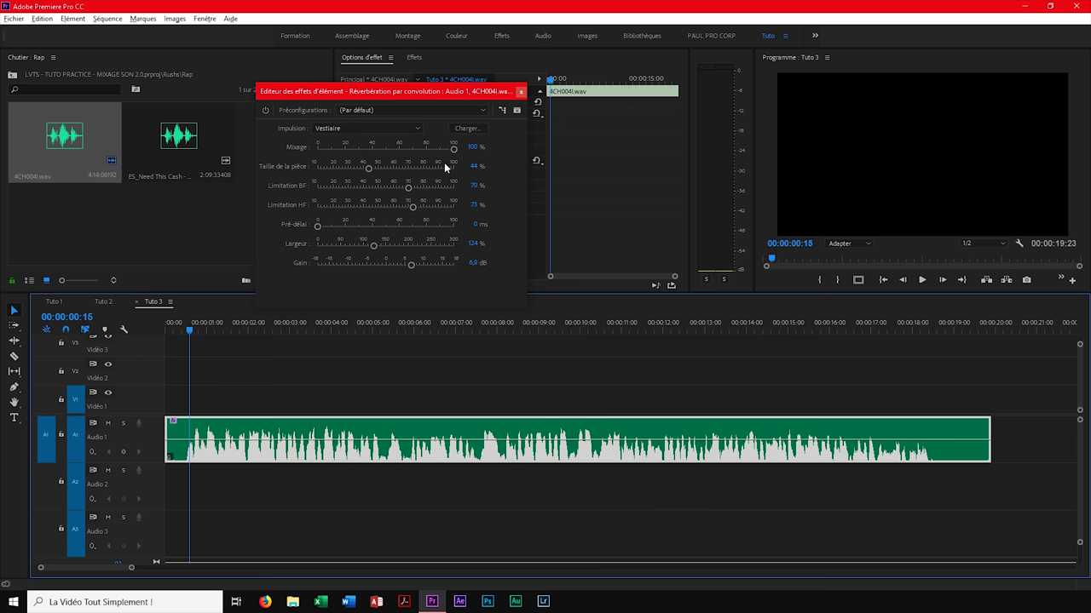
left_click_drag(454, 147, 341, 148)
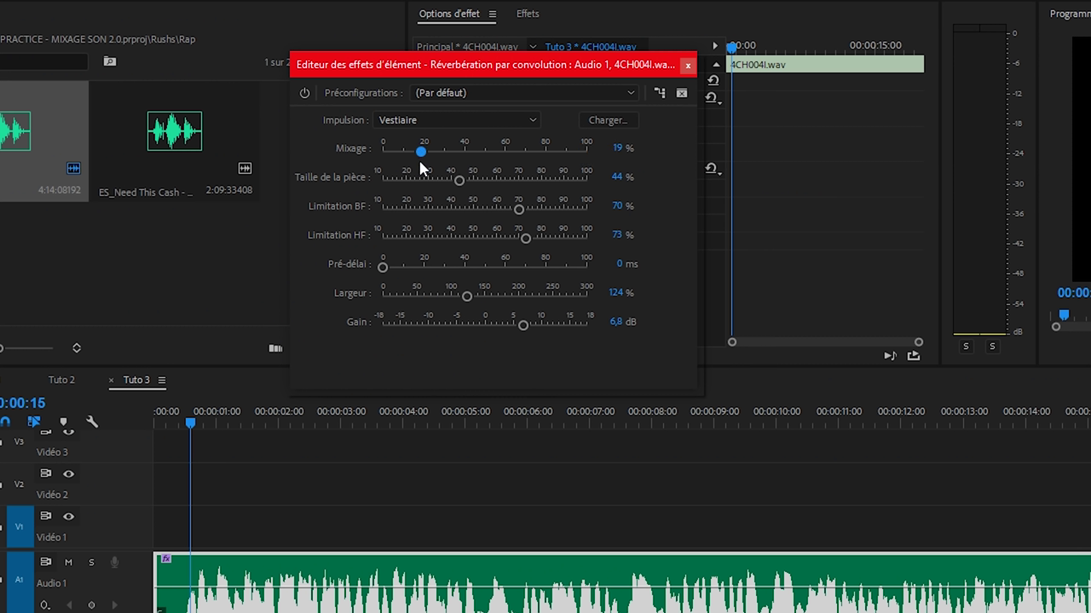
left_click_drag(523, 326, 493, 326)
key("space")
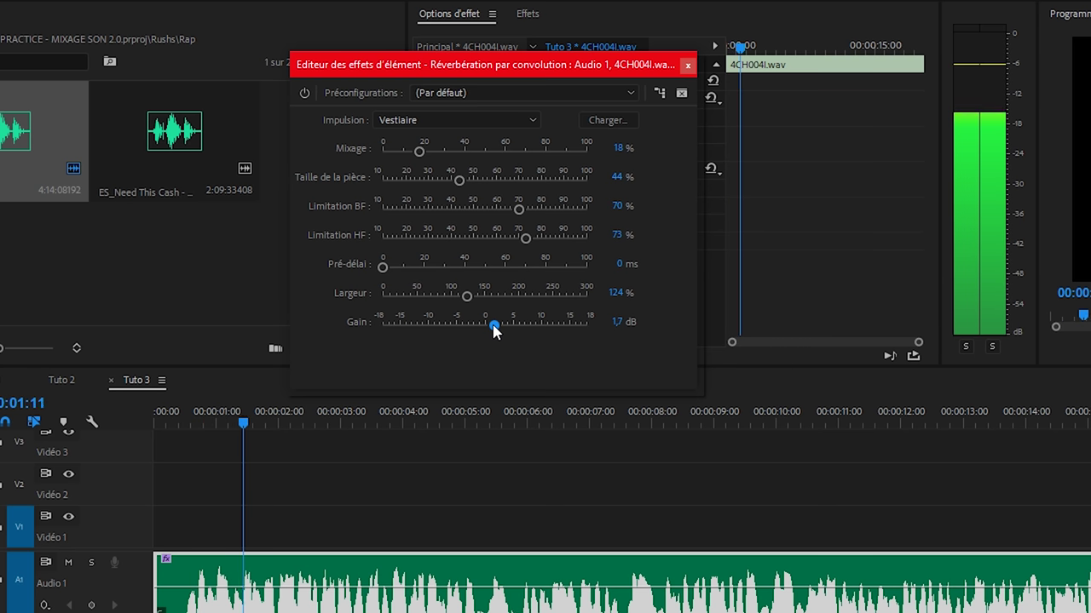
left_click_drag(493, 327, 505, 327)
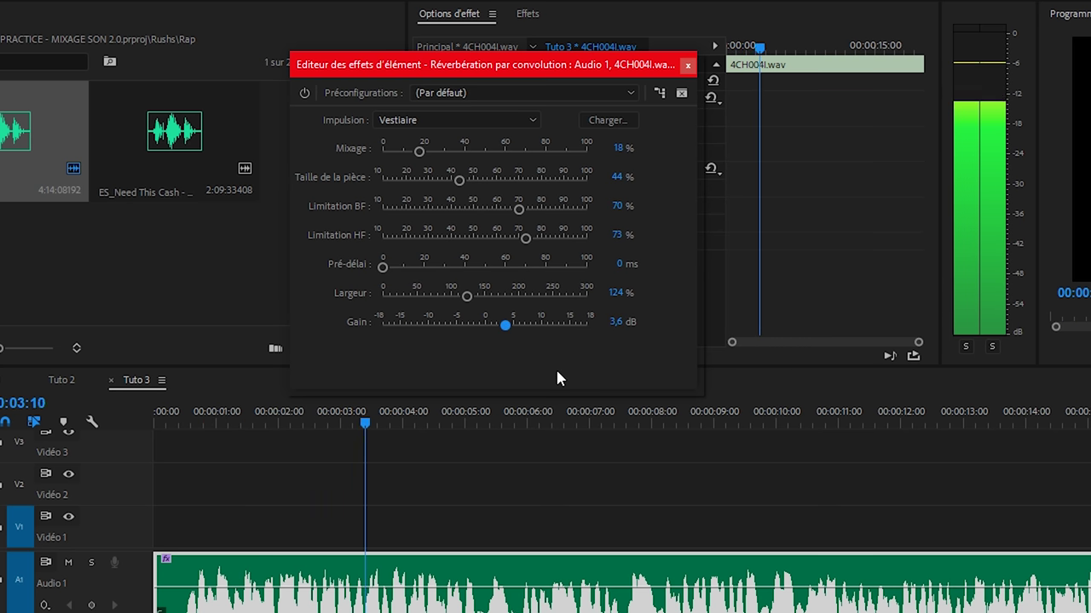
key("space")
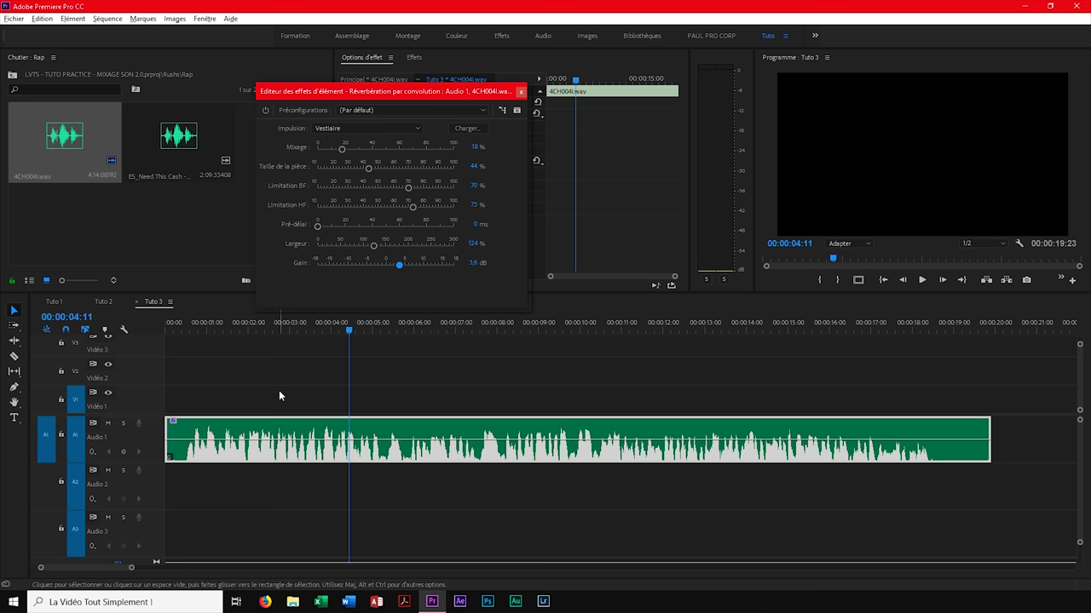
Remove the vocal clip and mark an excerpt of ES_Need This Cash from about 18 s to 44:08
key("ctrl+z")
double_click(205, 153)
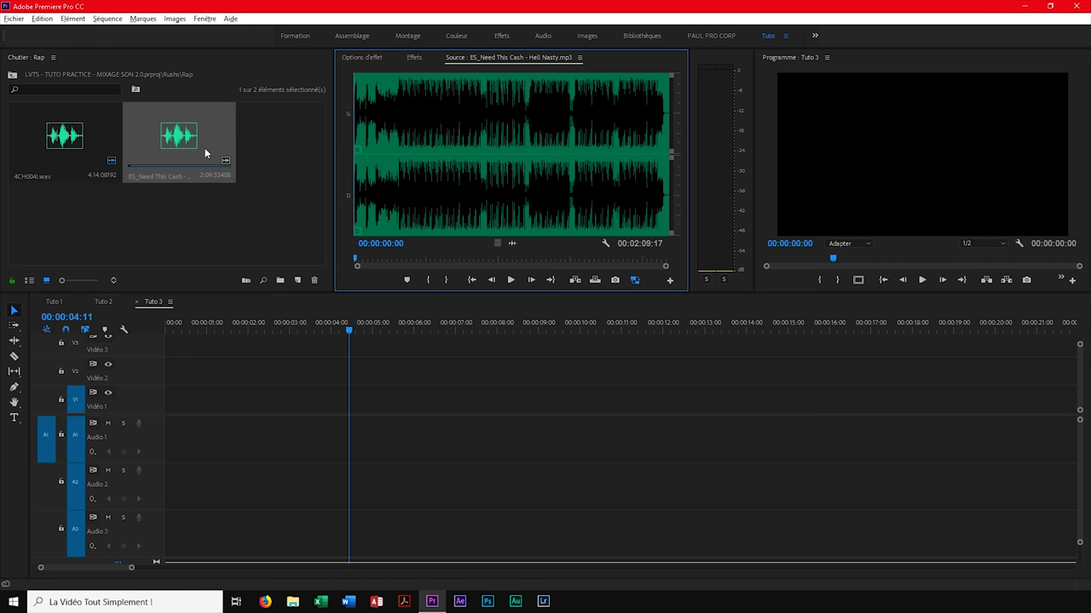
left_click_drag(385, 256, 397, 256)
key("space")
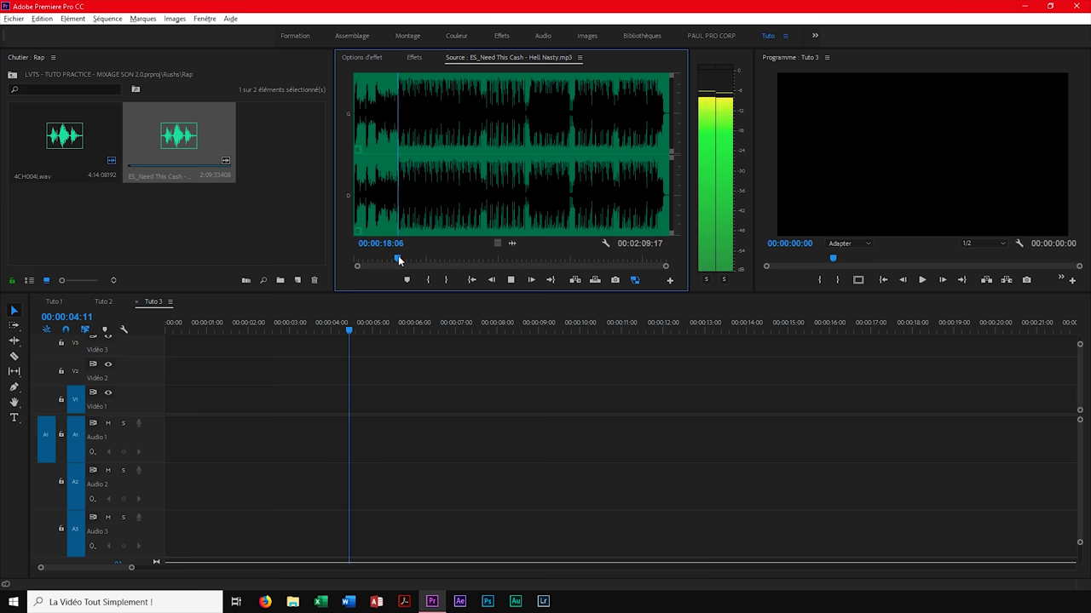
key("i")
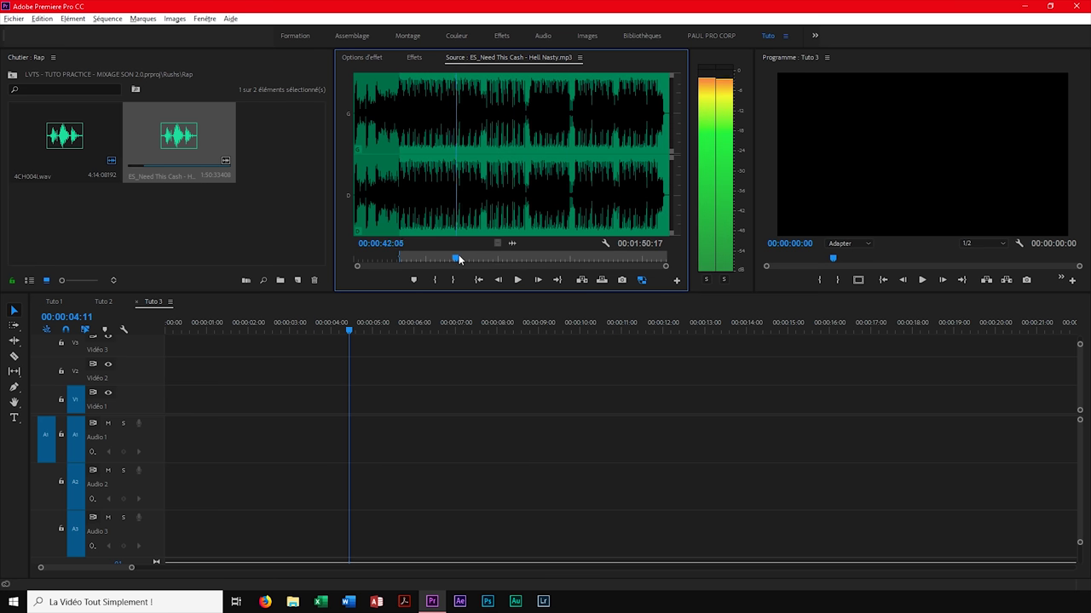
key("o")
key("space")
Place the music excerpt on Audio 1 at 0:00 and apply Réverbération studio to it
left_click_drag(512, 244, 144, 428)
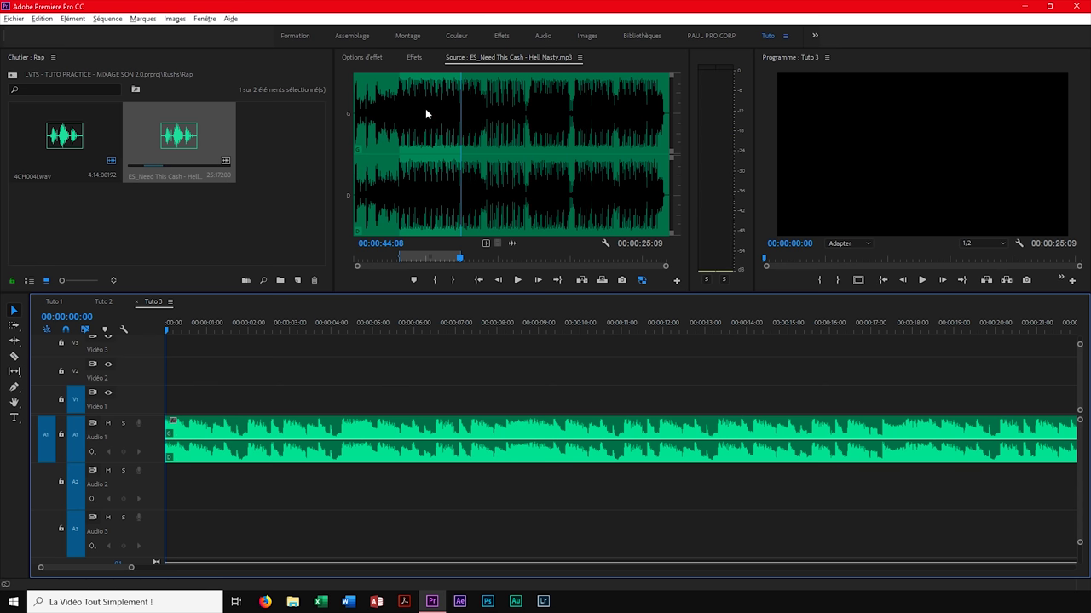
left_click(415, 58)
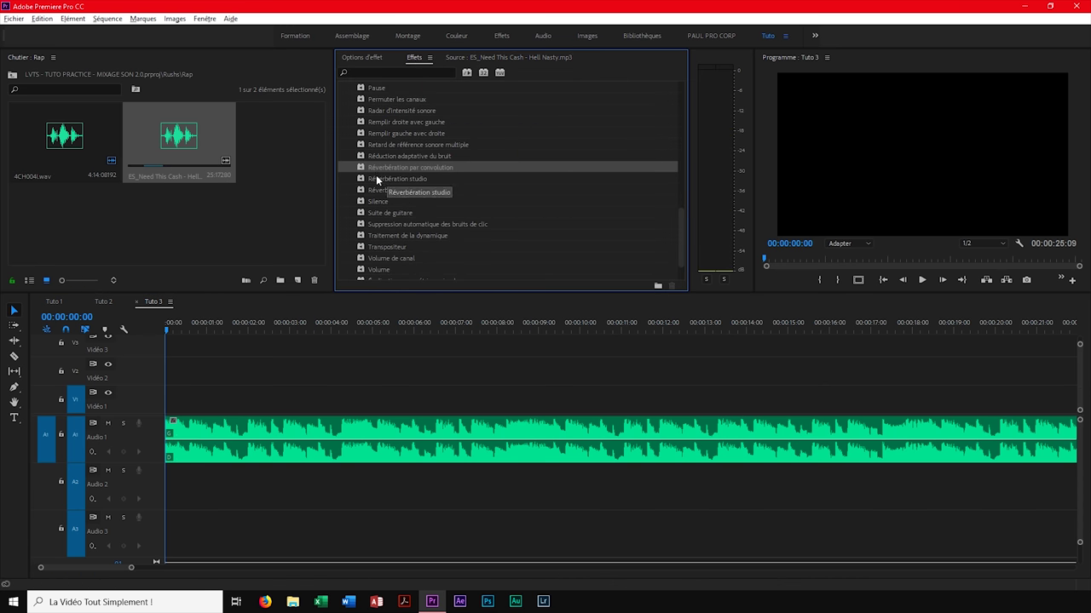
left_click_drag(404, 179, 322, 426)
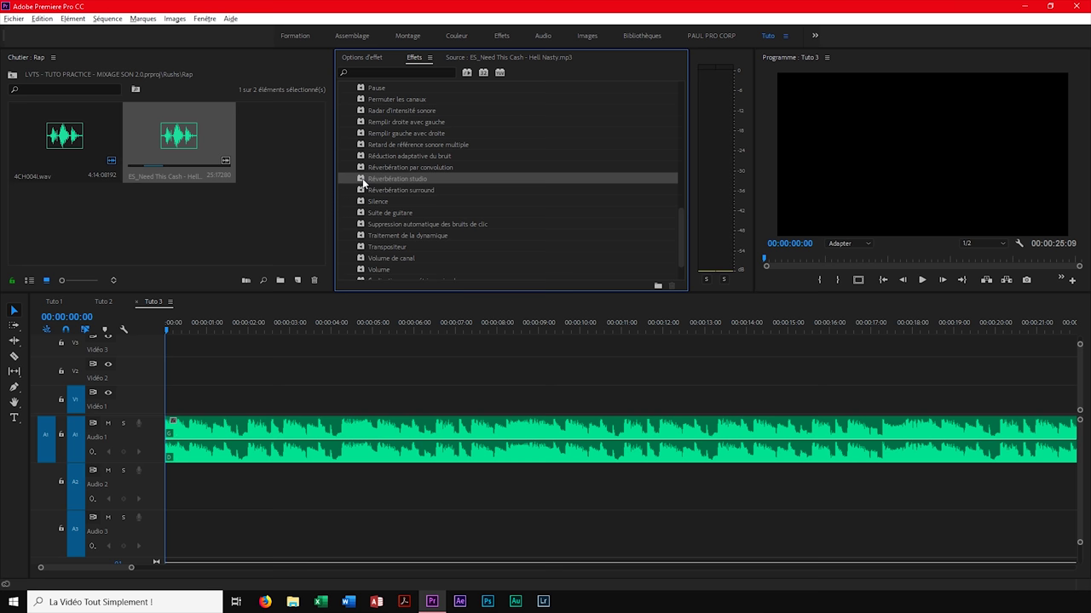
Compare the music with the studio reverb bypassed, then zoom out and extend the clip's end
left_click(367, 57)
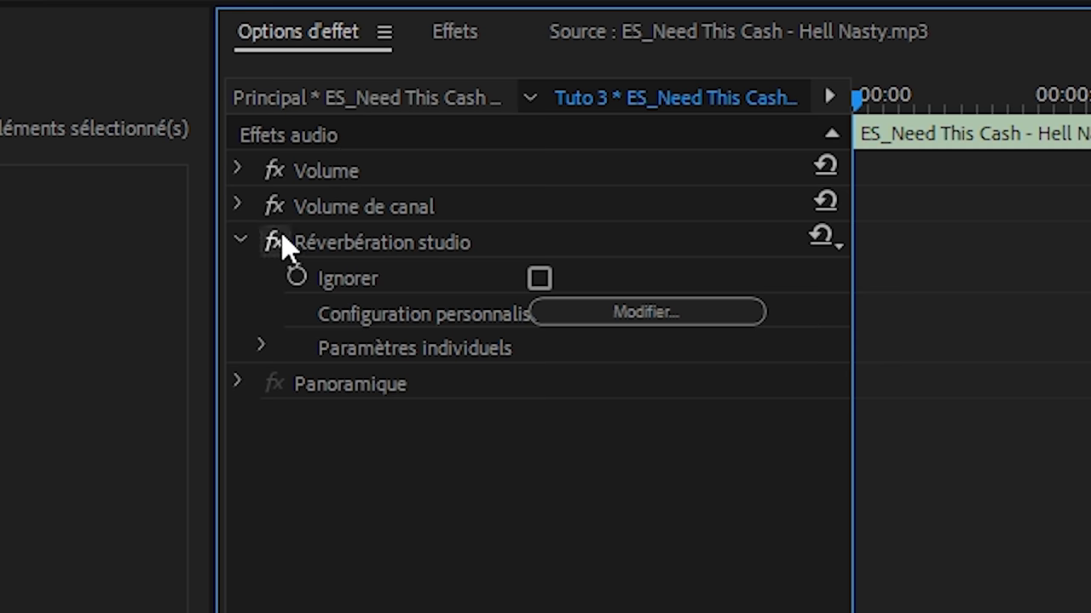
left_click(354, 127)
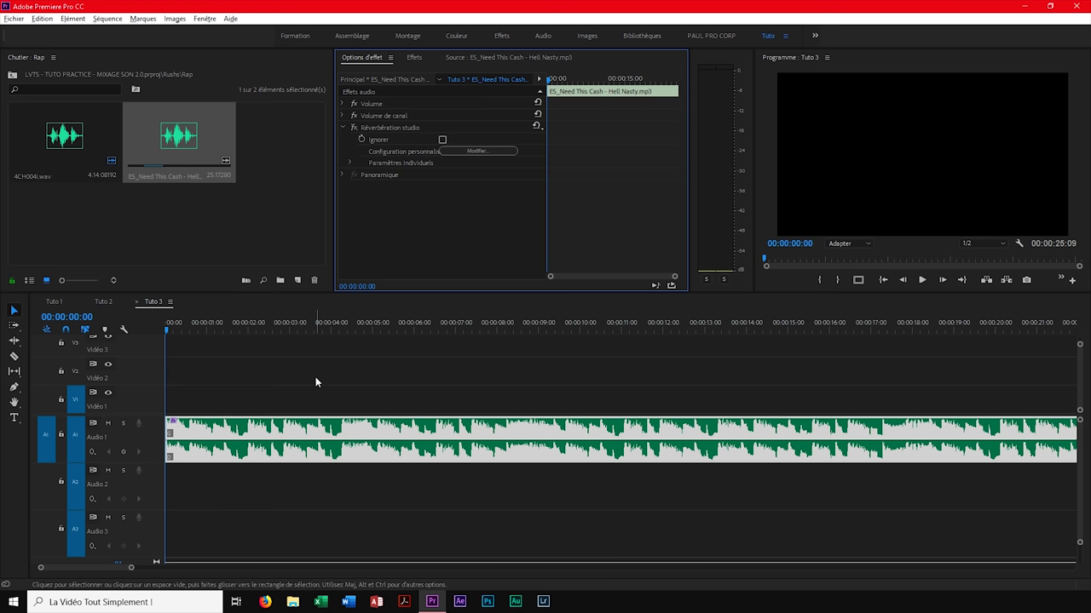
left_click(255, 345)
key("minus")
key("minus")
key("minus")
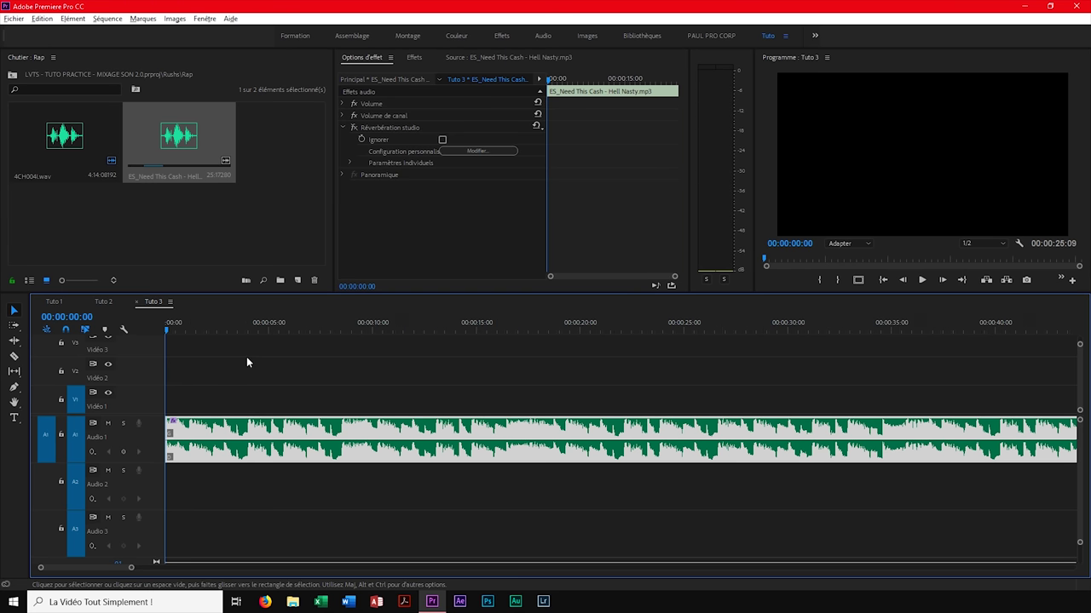
left_click_drag(427, 438, 950, 441)
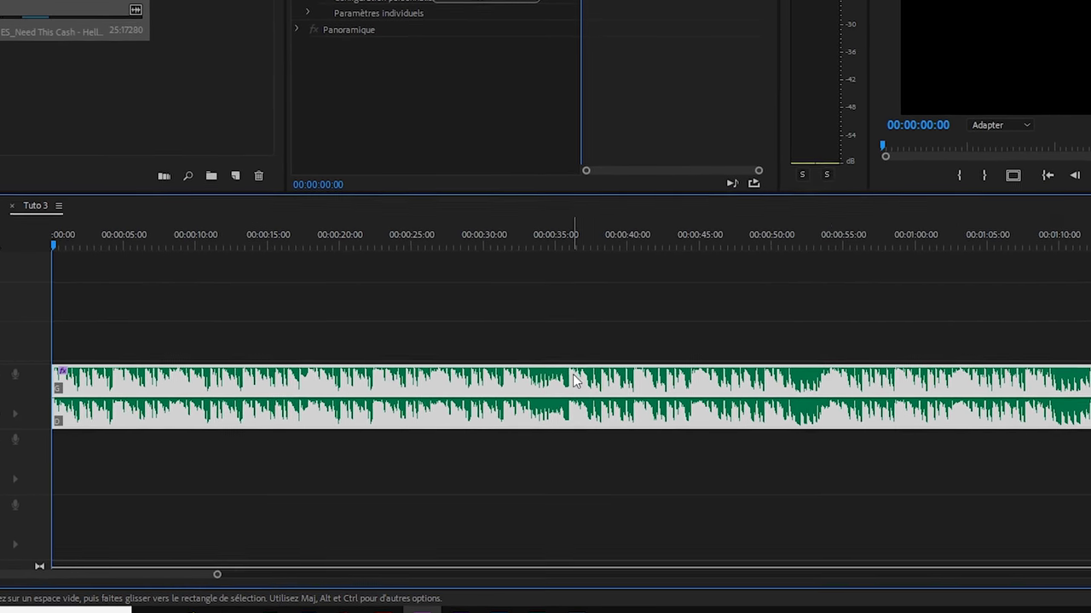
Preview the music around 31–35 seconds and trim away everything after 35:21
left_click(515, 215)
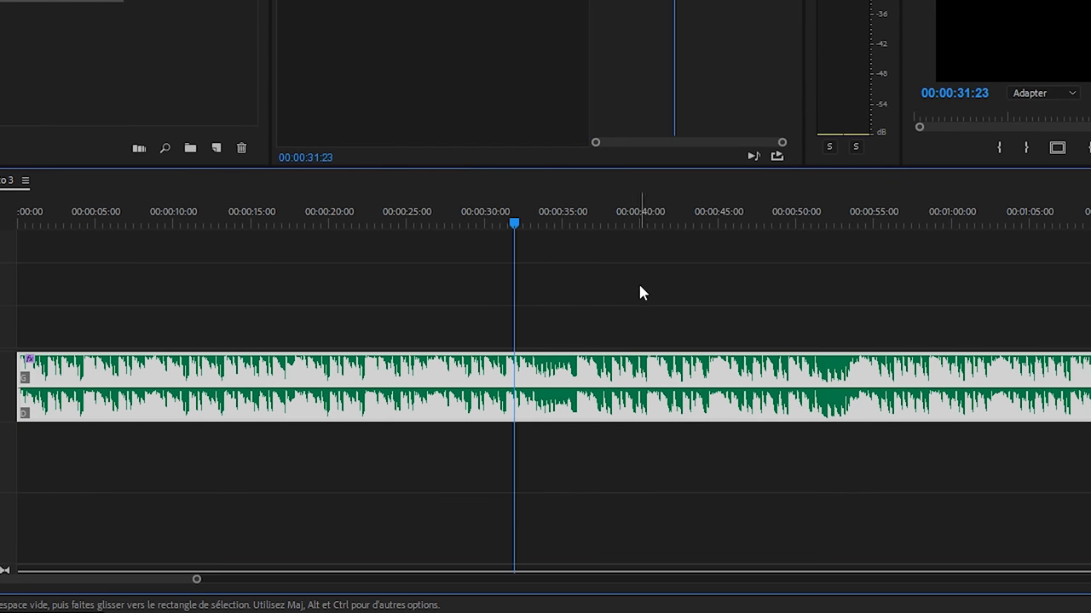
key("space")
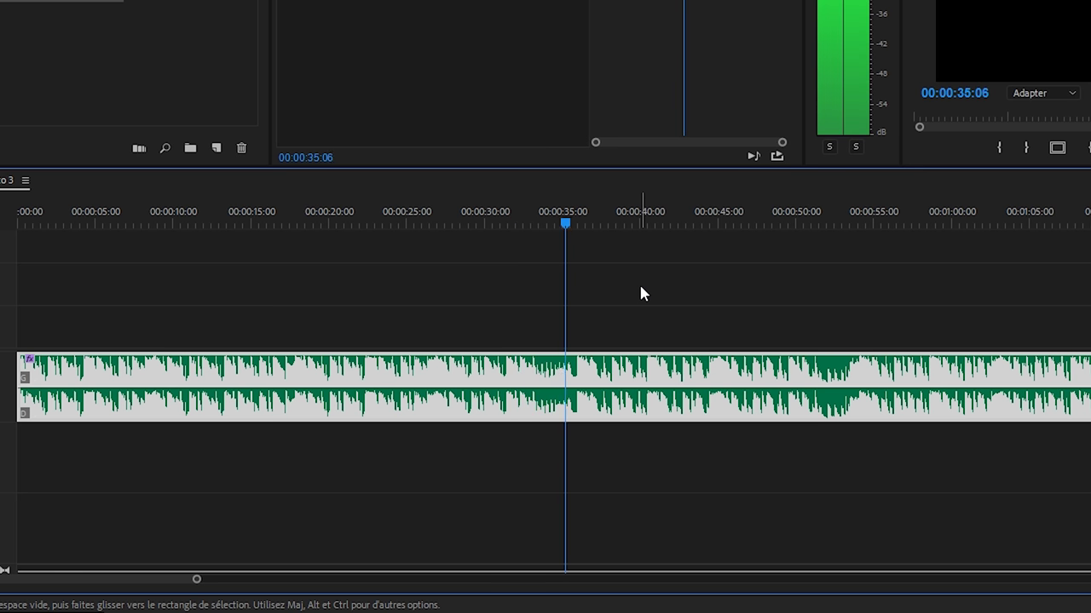
key("space")
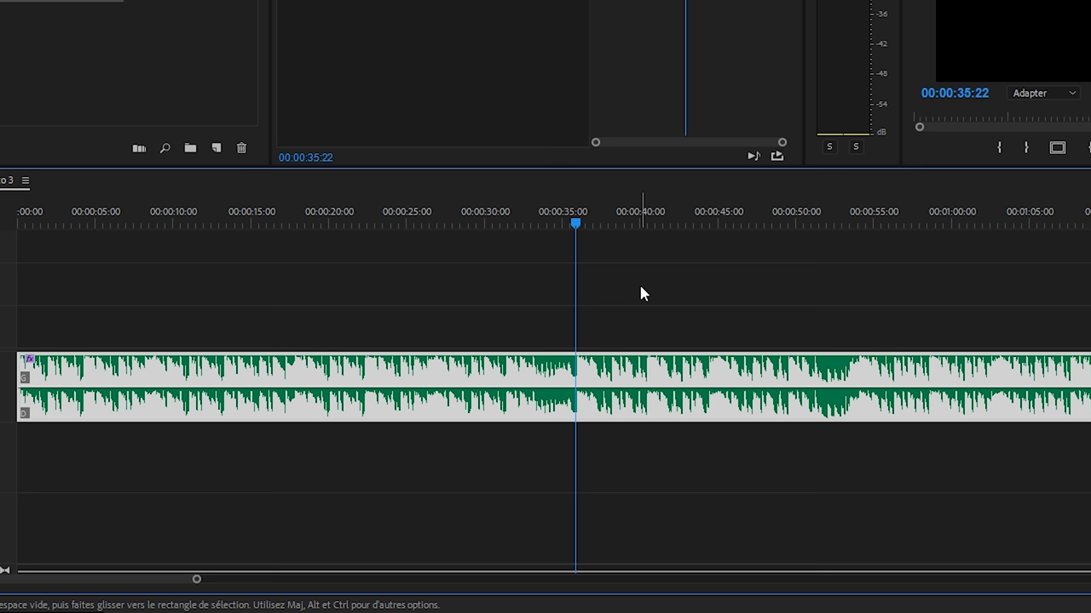
key("space")
key("space")
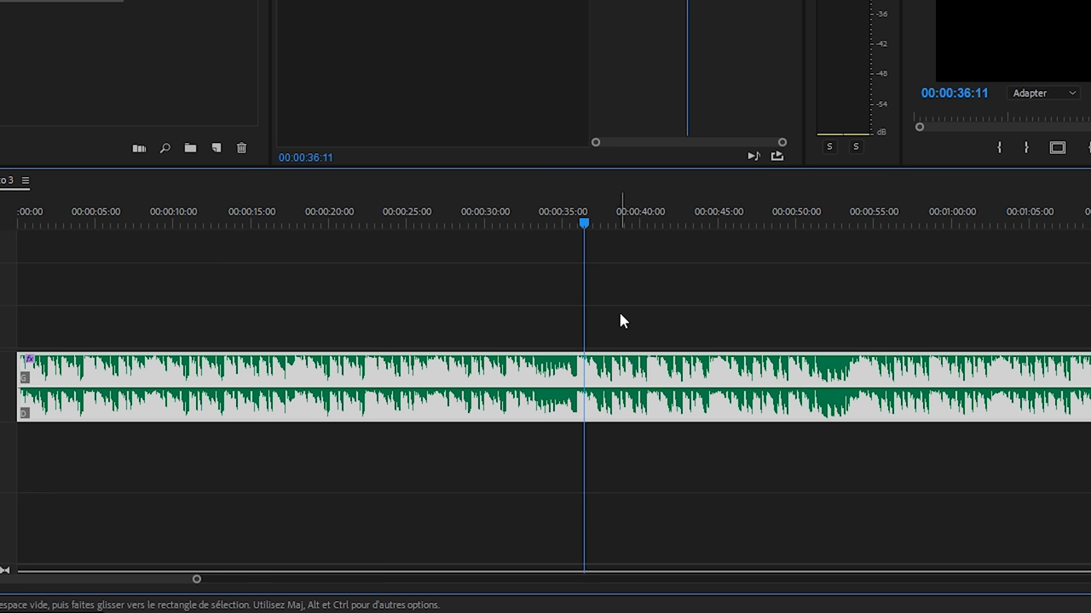
left_click_drag(582, 222, 577, 224)
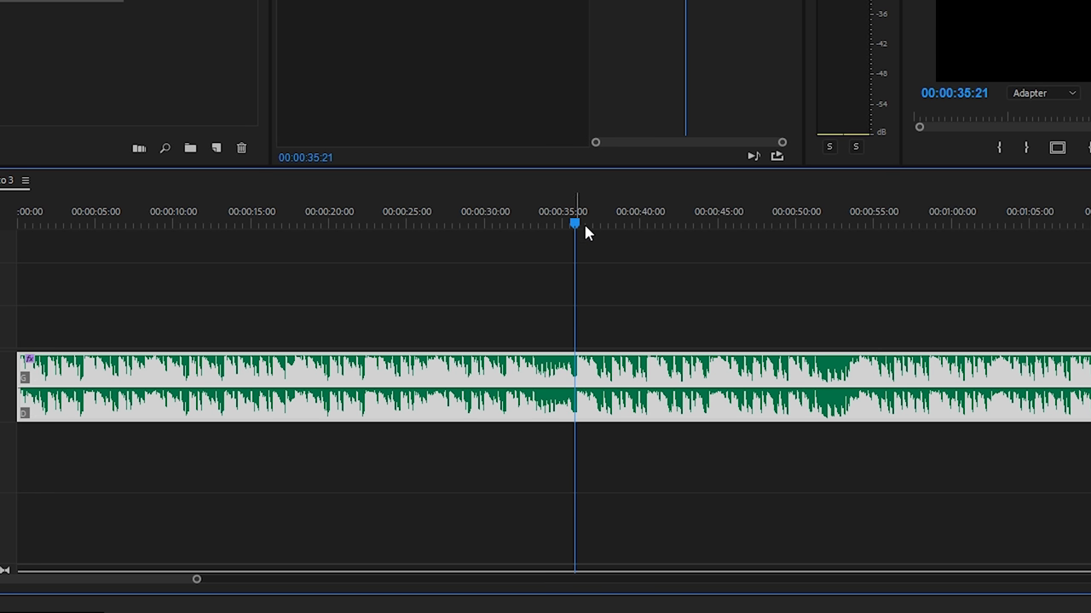
key("w")
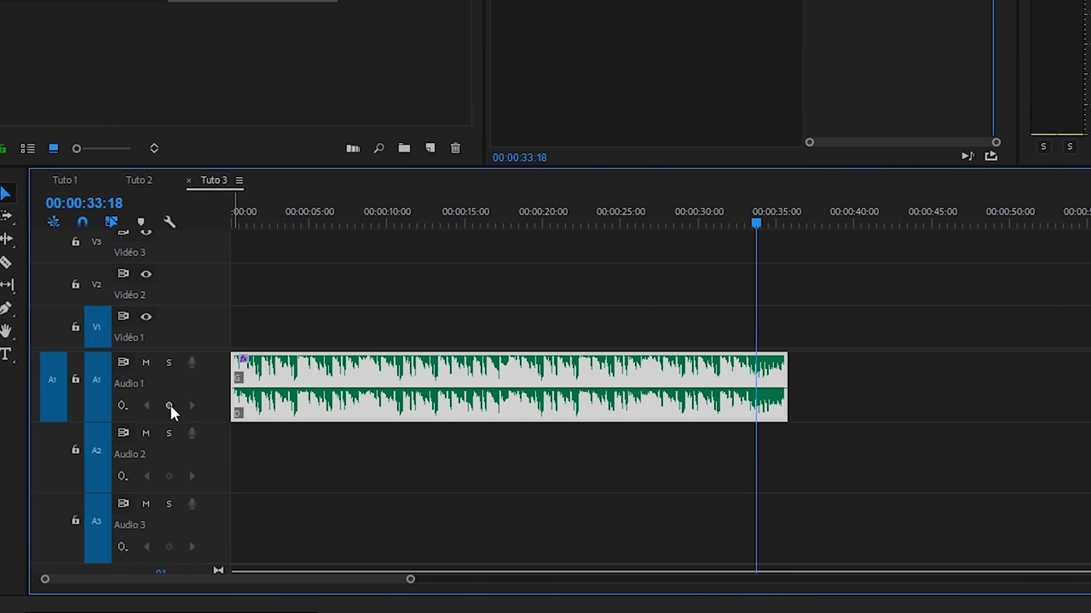
Pull the end volume keyframe down to fade the music out, and play back the fade
left_click(795, 225)
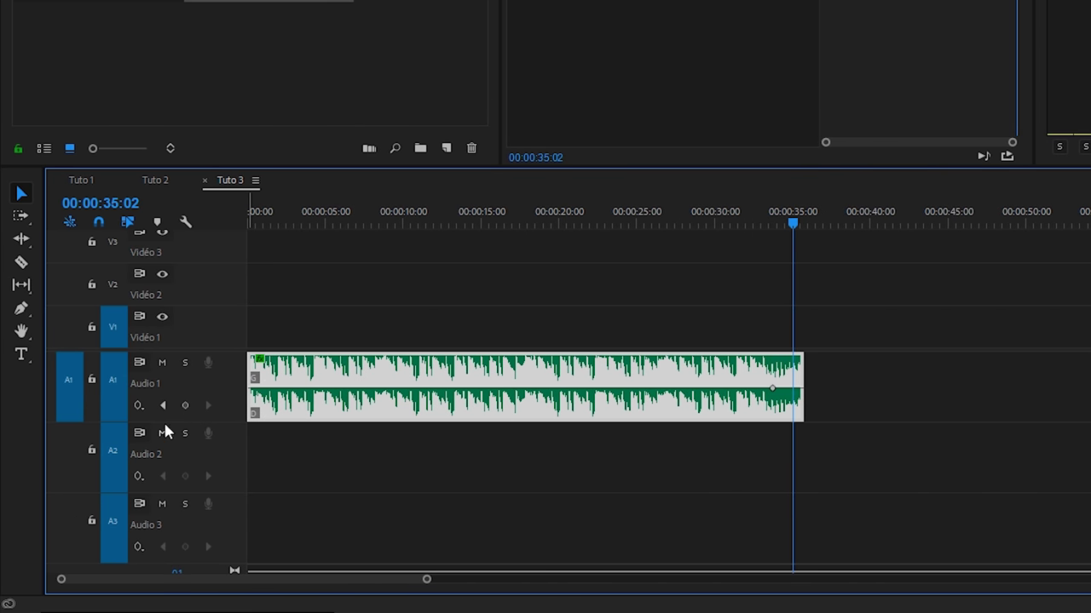
left_click_drag(799, 389, 799, 417)
left_click(769, 220)
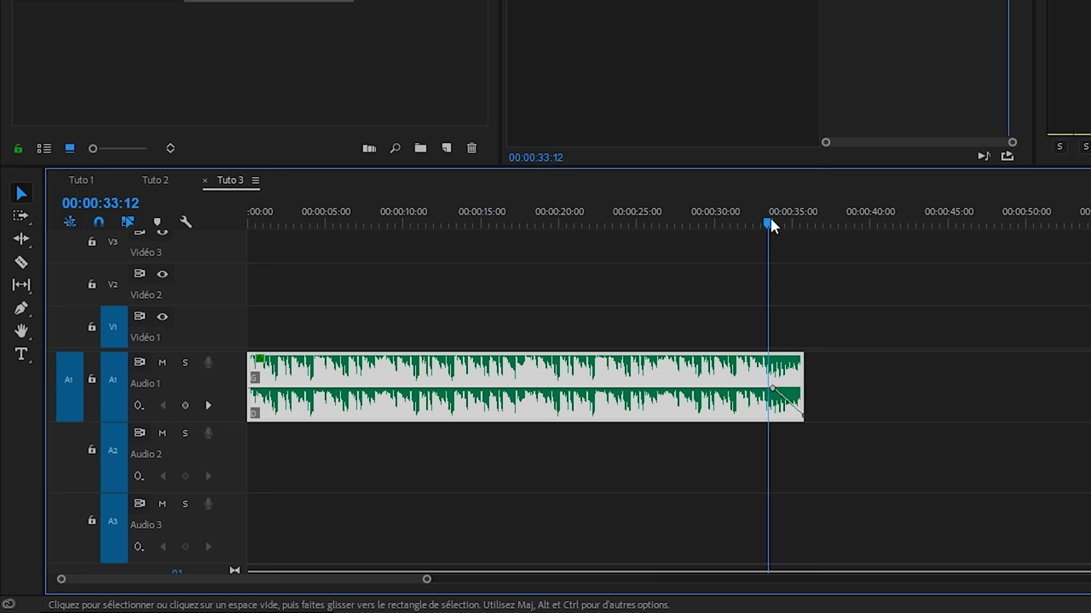
key("space")
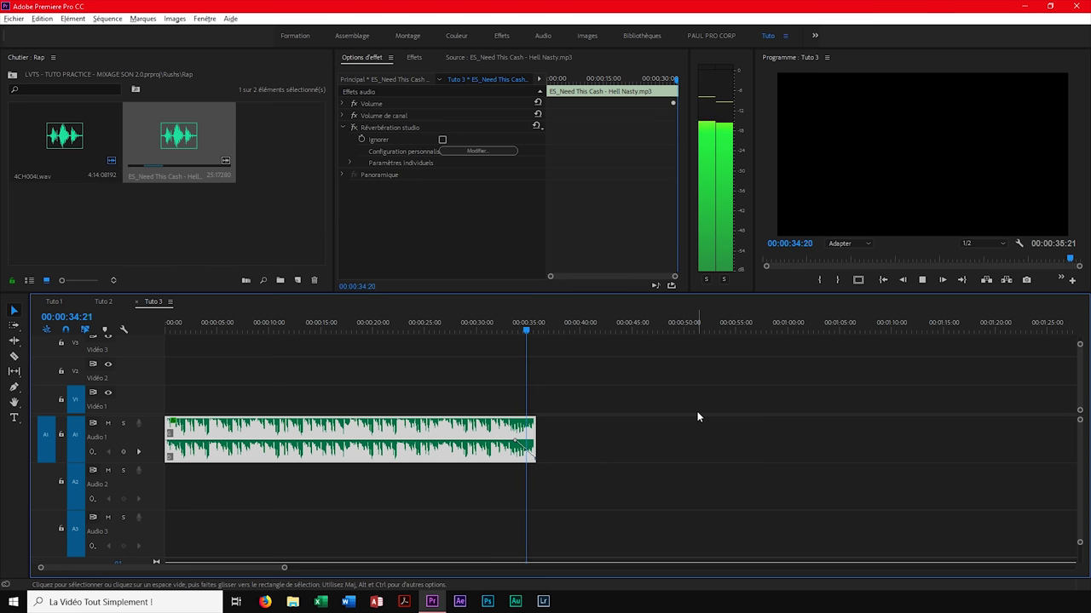
Extend the music clip slightly and zoom in to locate the cut point at 00:00:35:08
key("space")
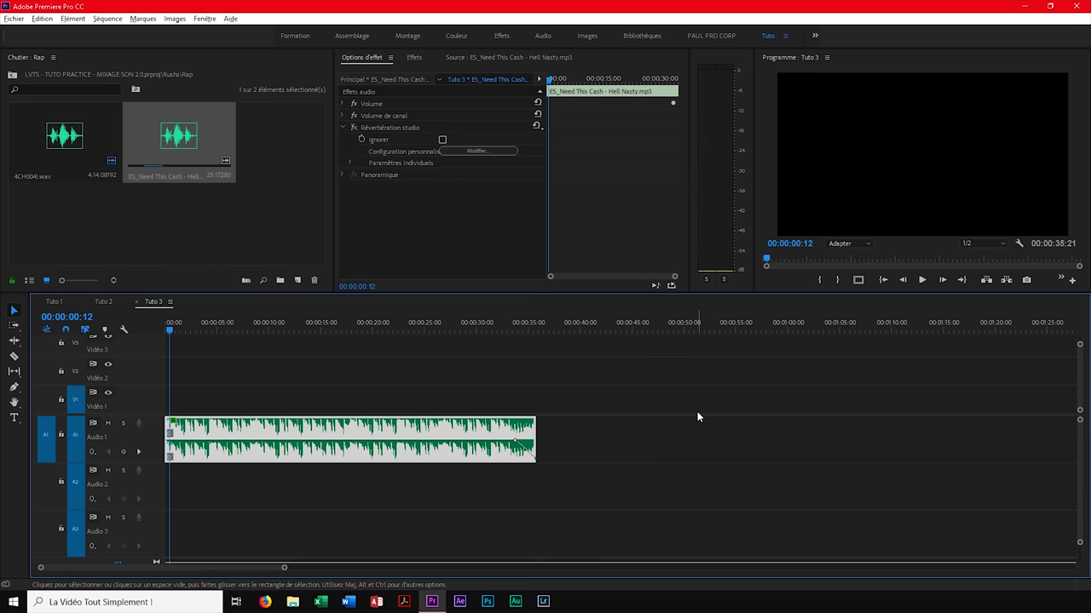
left_click(513, 331)
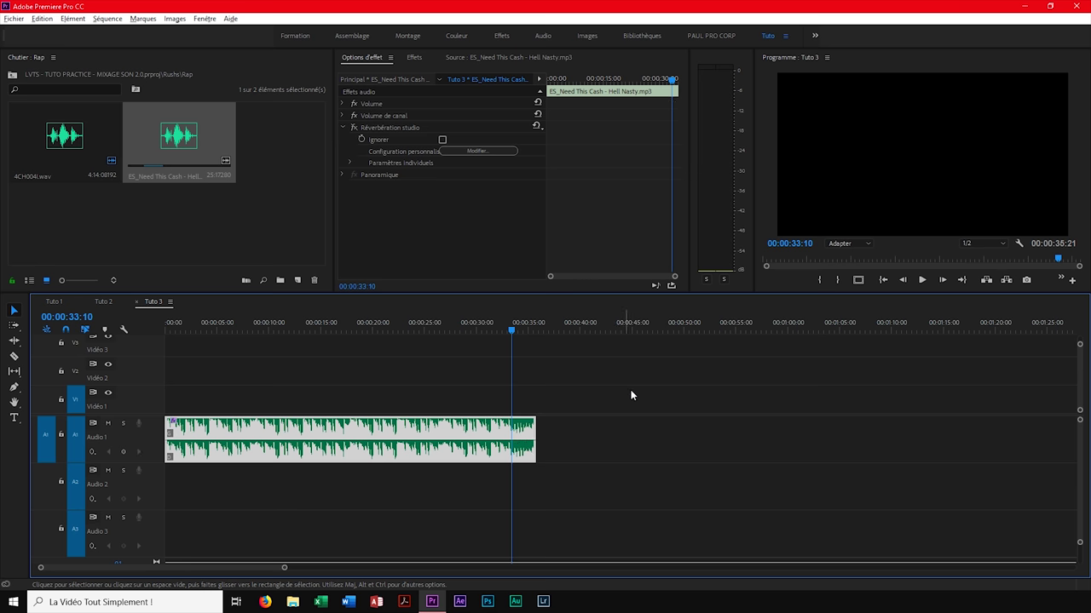
left_click_drag(535, 438, 580, 438)
left_click(526, 329)
scroll(548, 358, "up", 5)
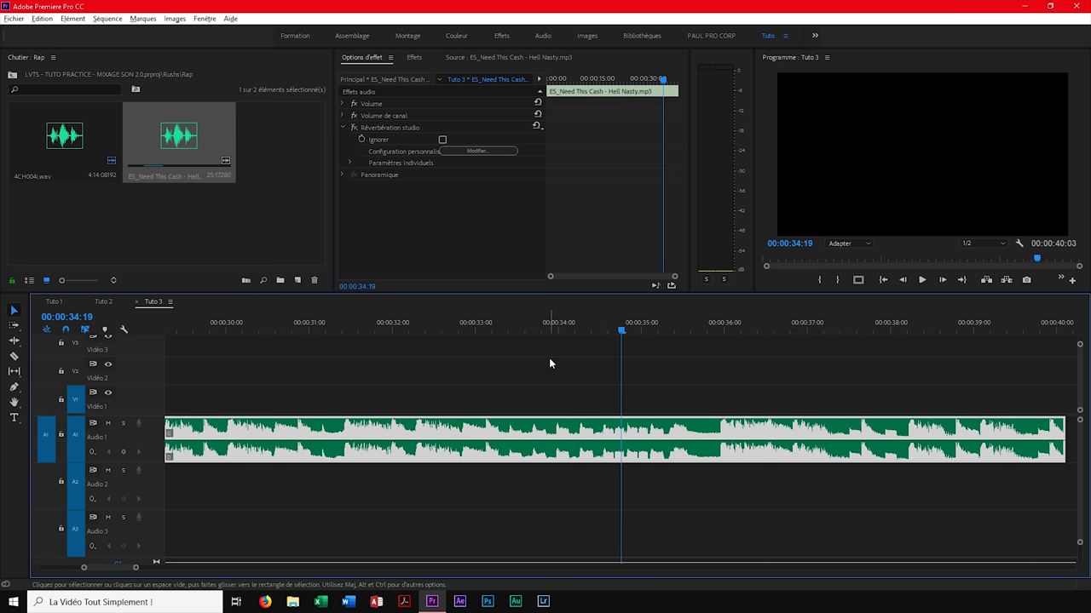
key("alt+equal")
left_click(446, 331)
left_click_drag(446, 330, 421, 337)
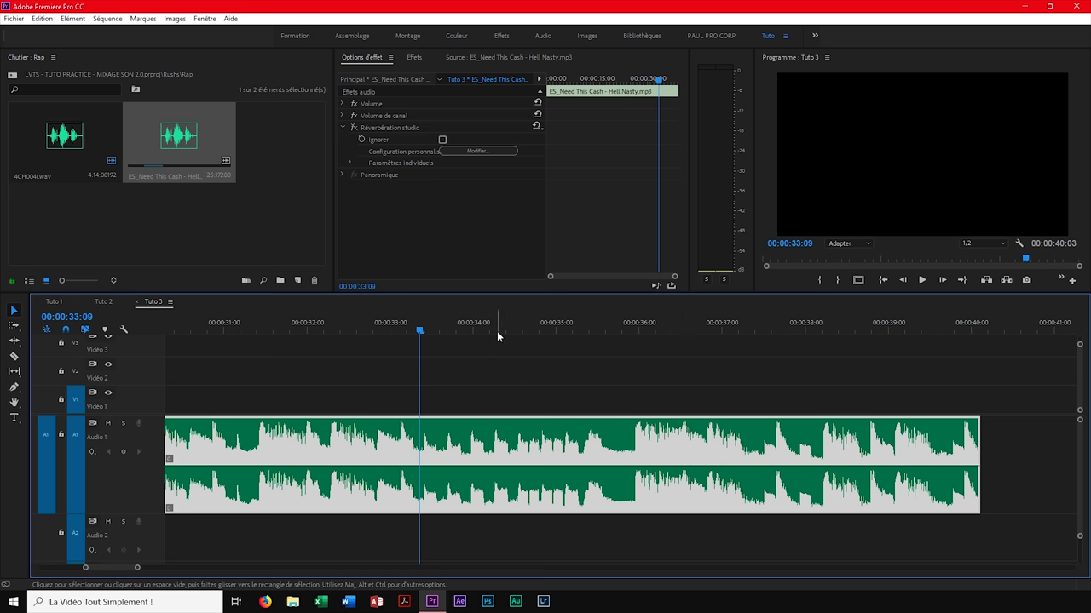
left_click_drag(482, 331, 515, 331)
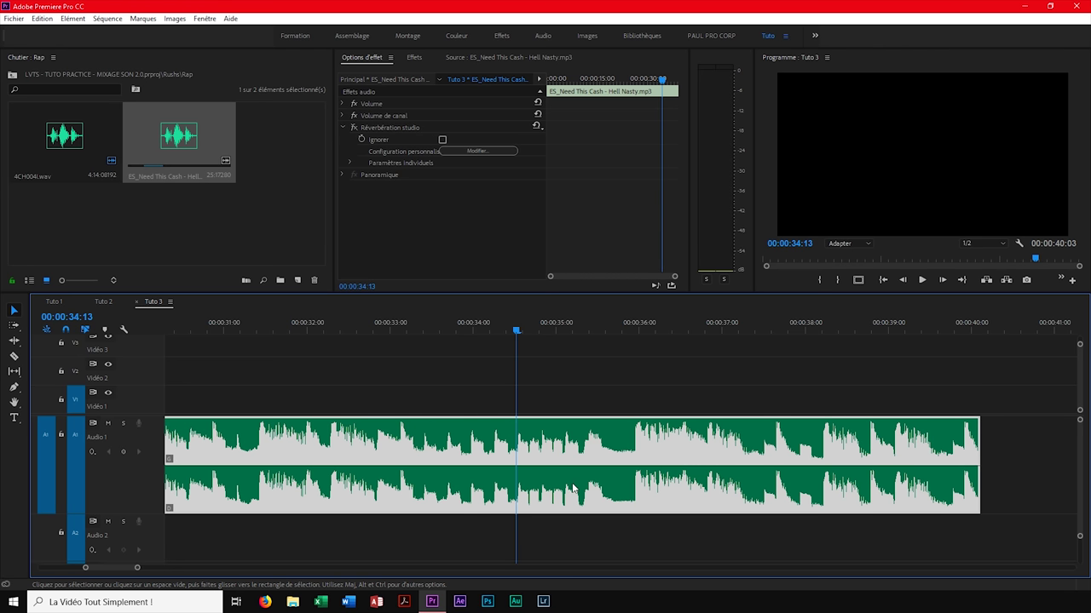
key("space")
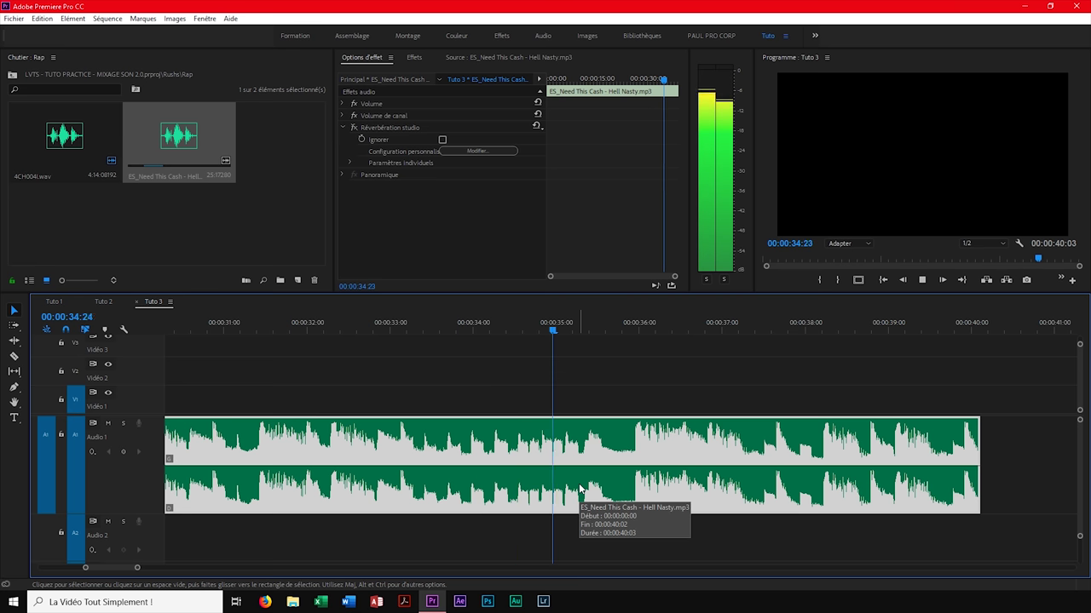
key("space")
left_click_drag(606, 329, 592, 325)
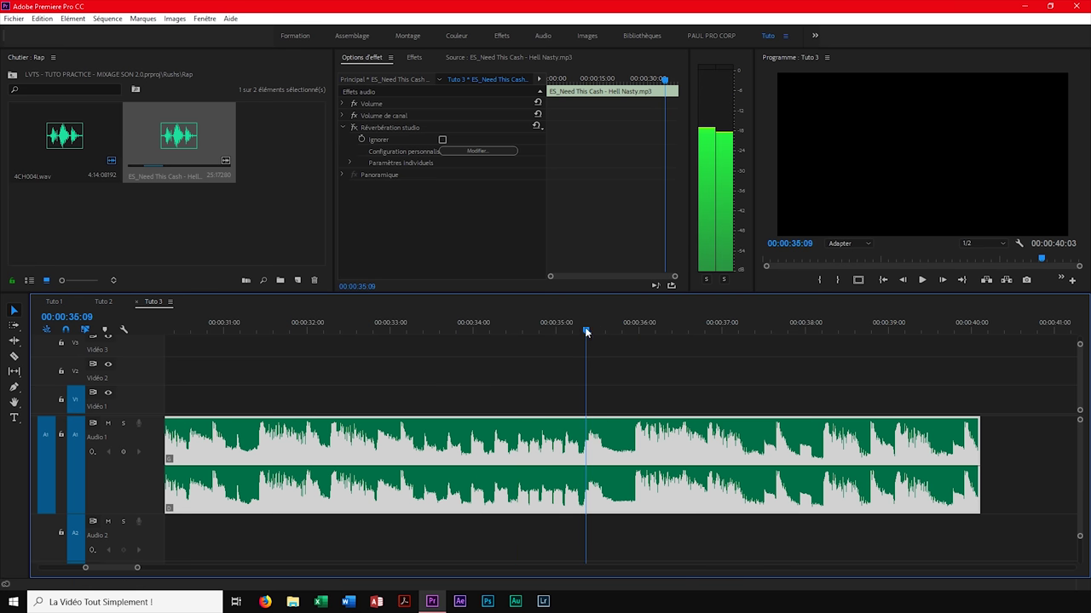
key("Left")
key("Left")
key("Left")
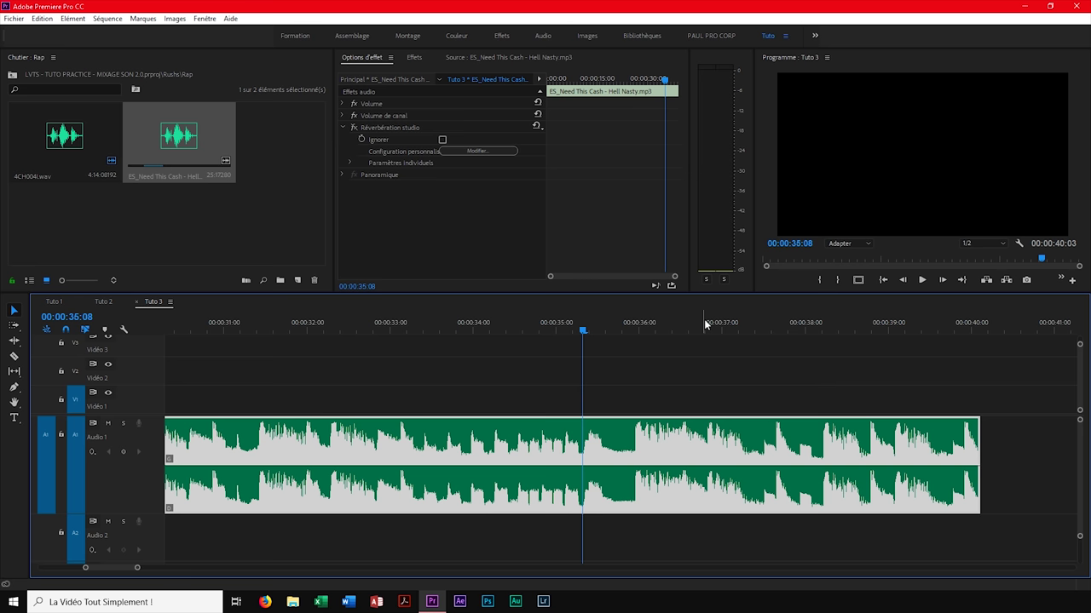
Split the music at 00:00:35:08 and select the tail part's studio reverb effect
key("ctrl+k")
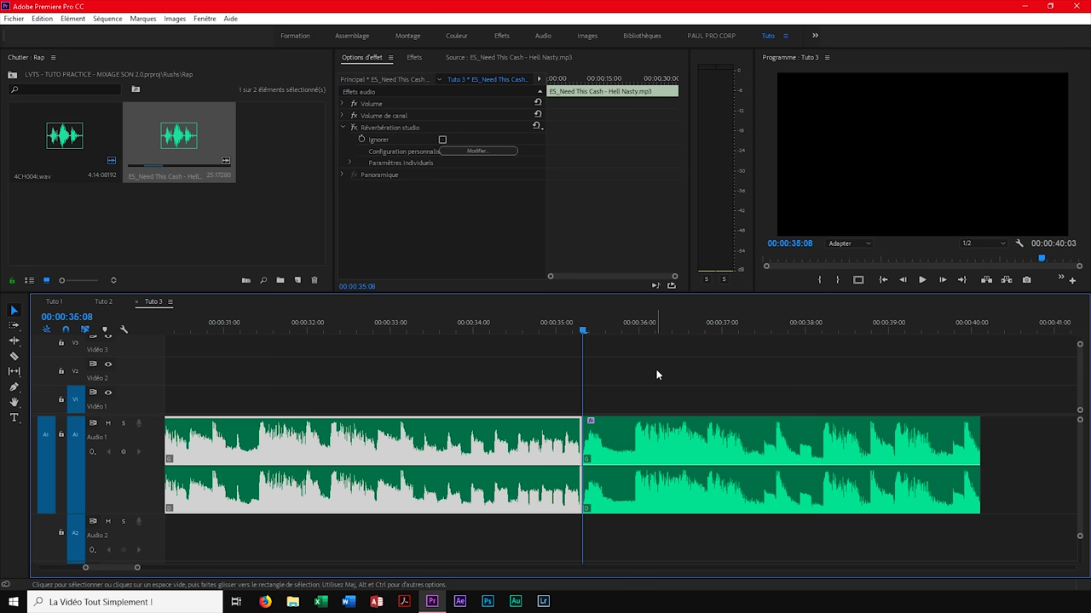
key("c")
left_click(587, 436)
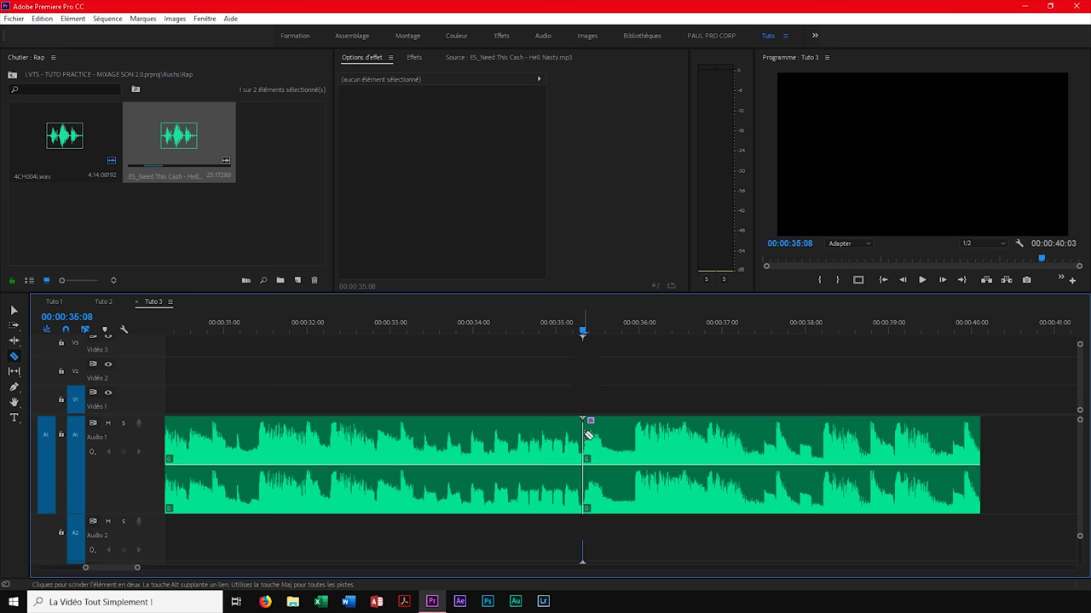
key("v")
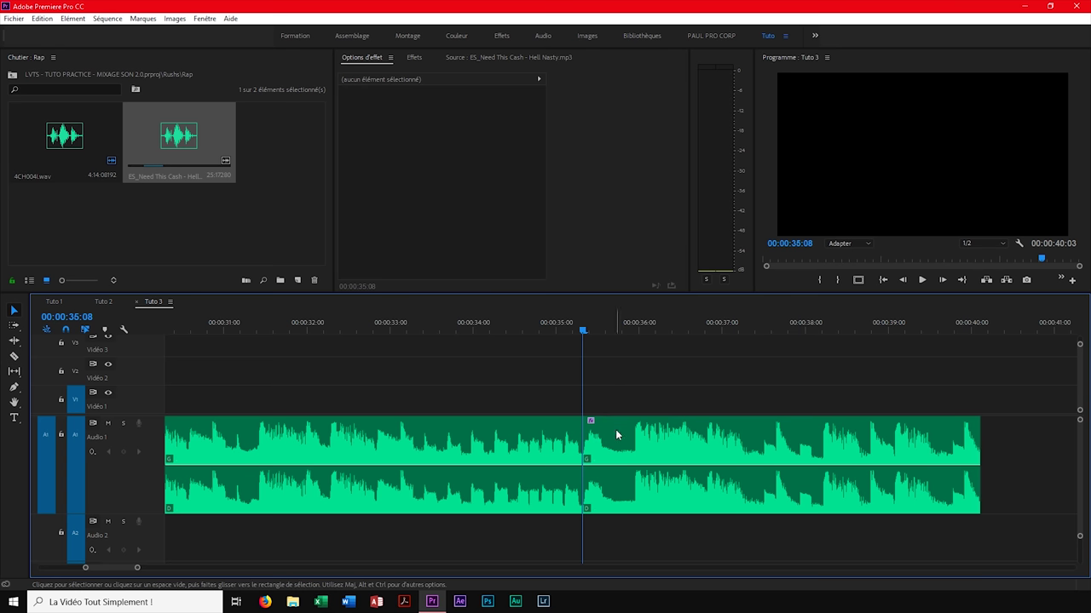
left_click(653, 437)
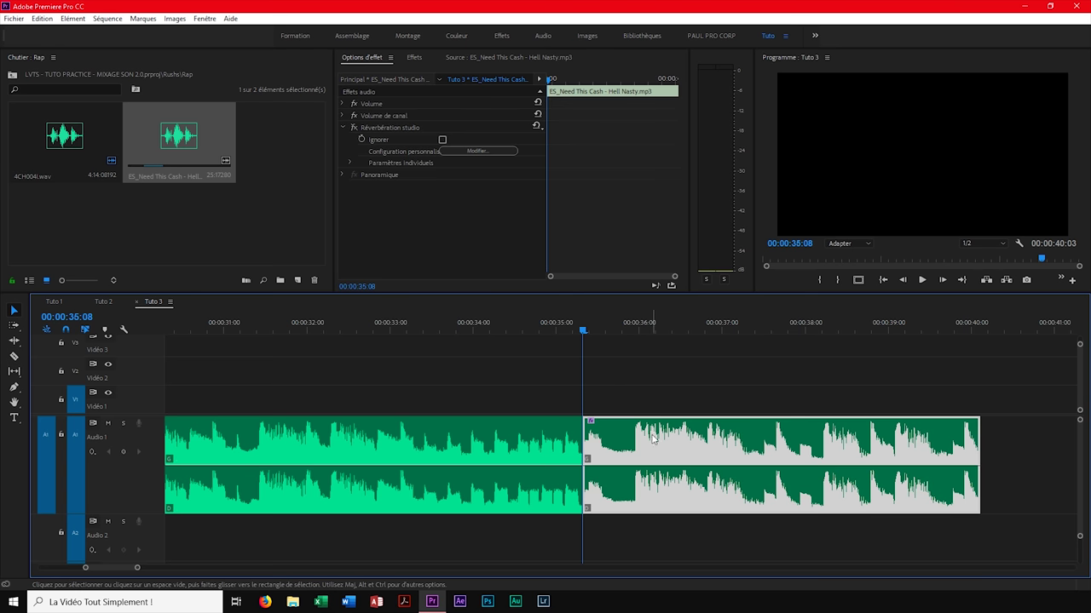
left_click(353, 129)
Open the studio reverb editor and apply the Réverbération voix (élevée) preset
left_click(477, 151)
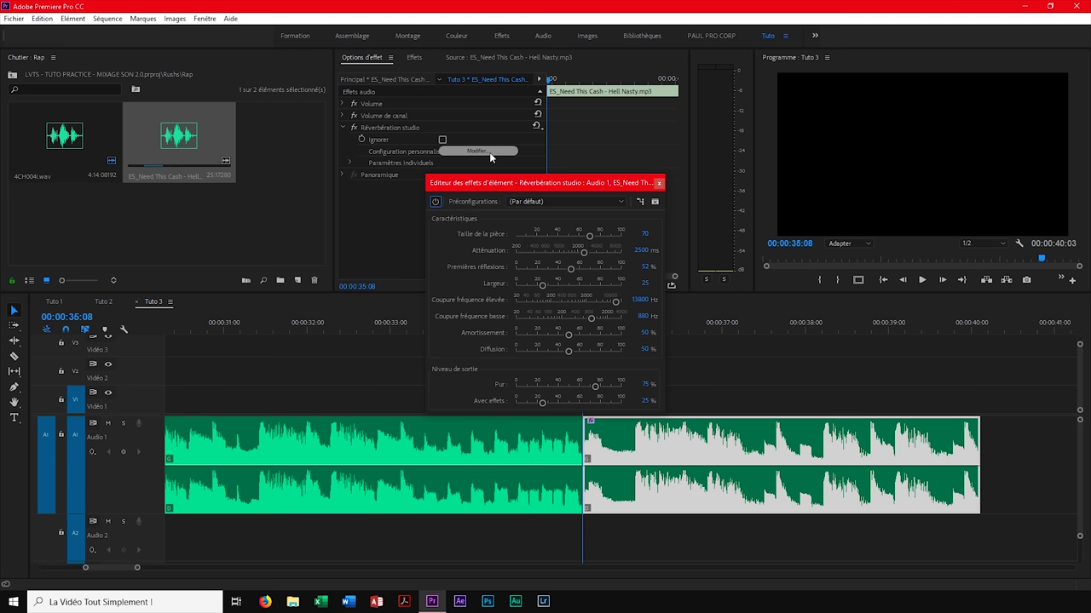
left_click_drag(494, 175, 399, 107)
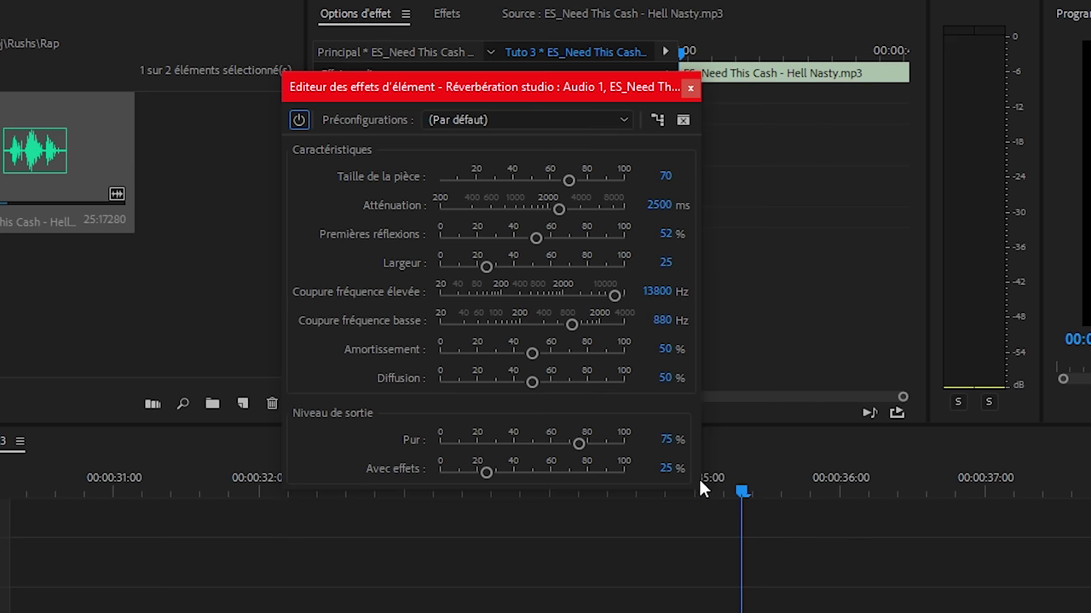
left_click_drag(700, 488, 749, 516)
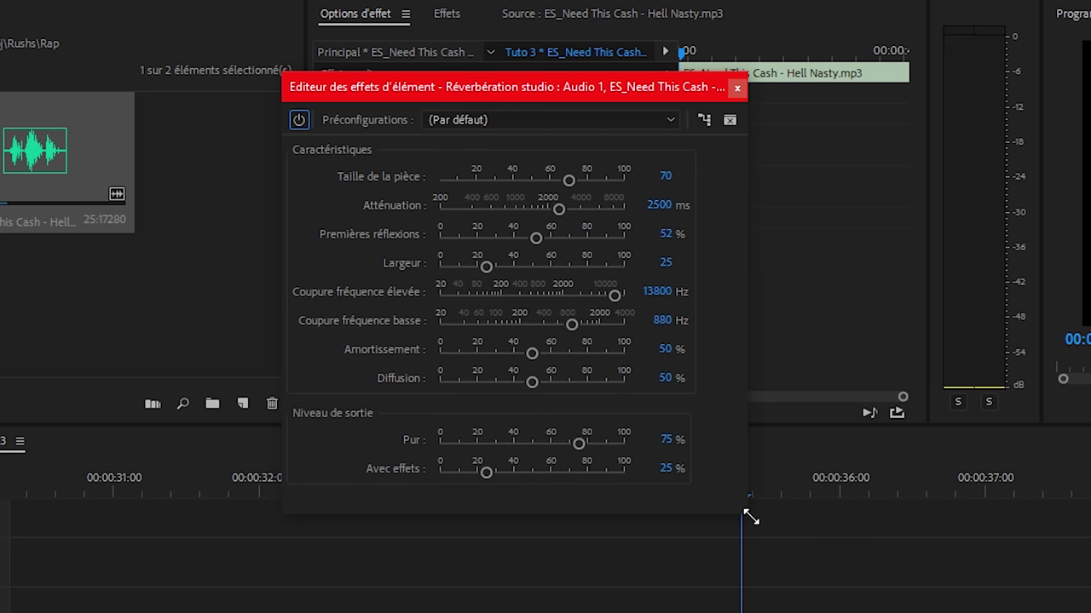
left_click(494, 121)
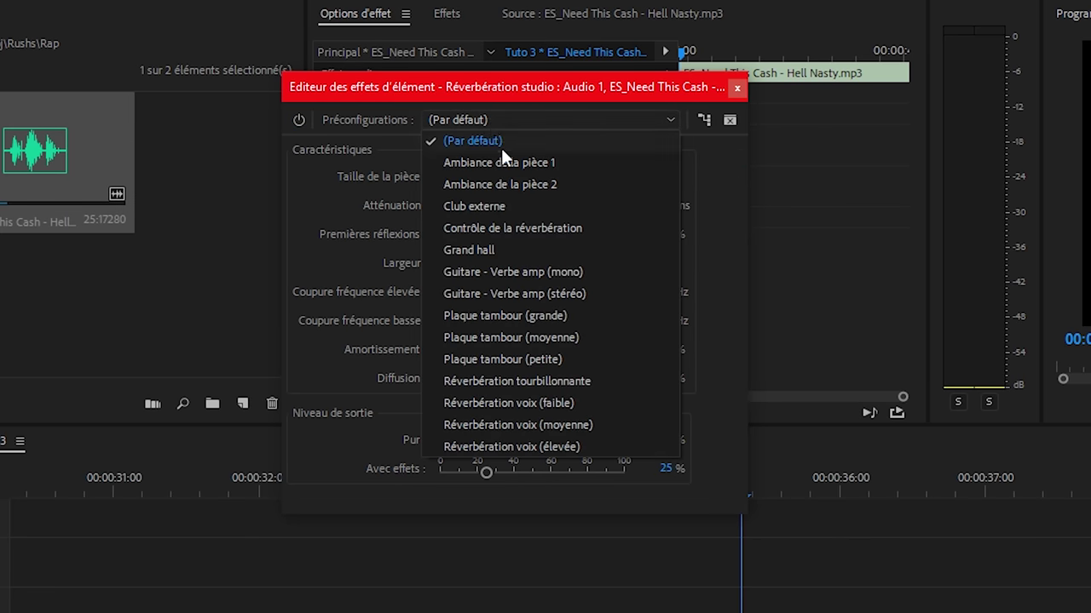
left_click(572, 447)
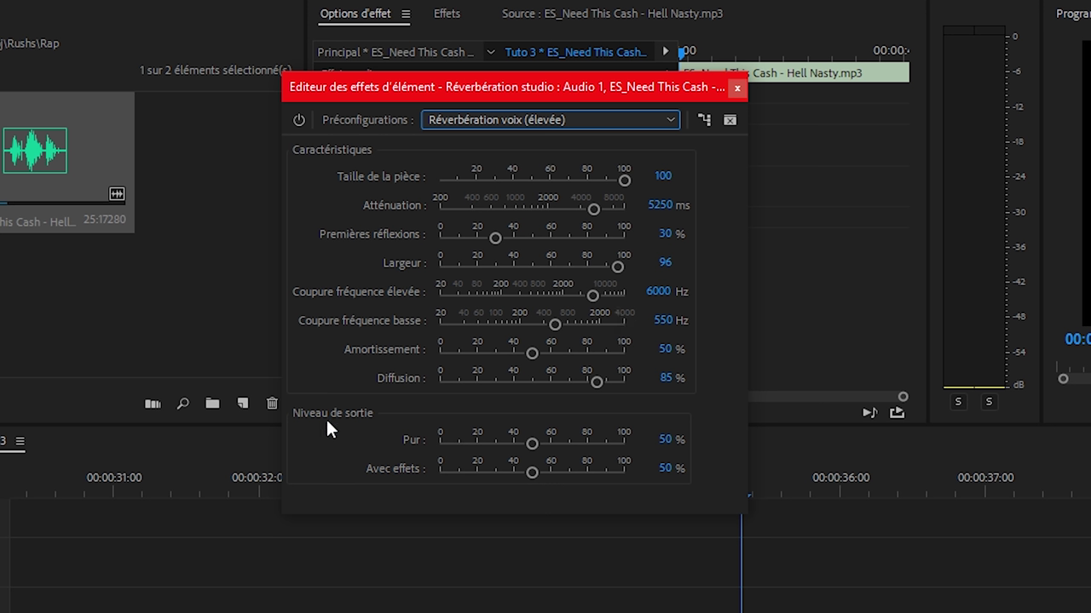
Set the reverb's dry level (Pur) to 79 % and wet level (Avec effets) to 100 %
key("space")
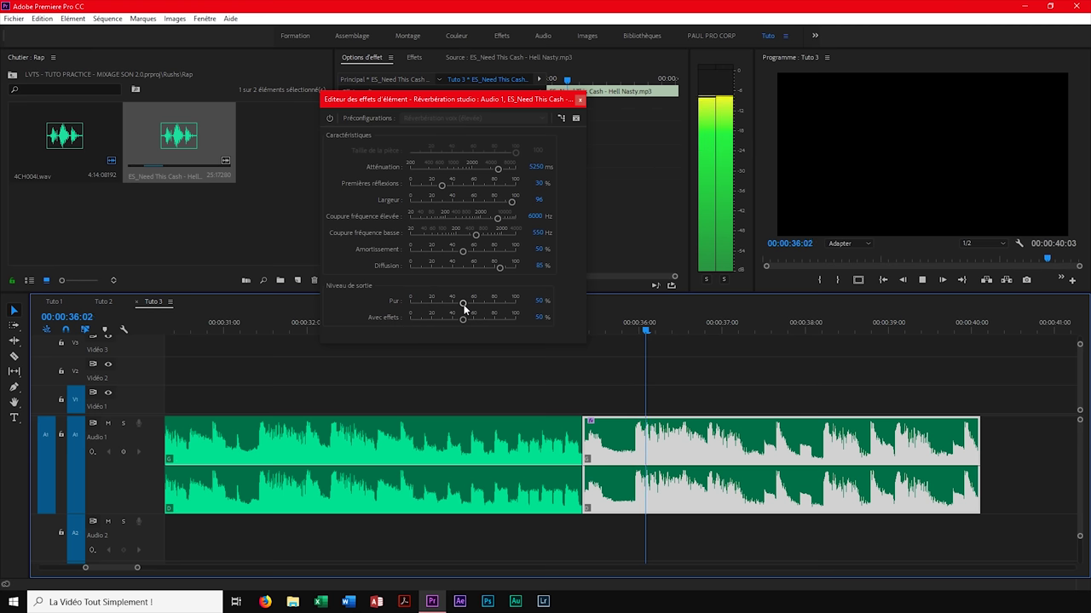
left_click_drag(532, 444, 626, 445)
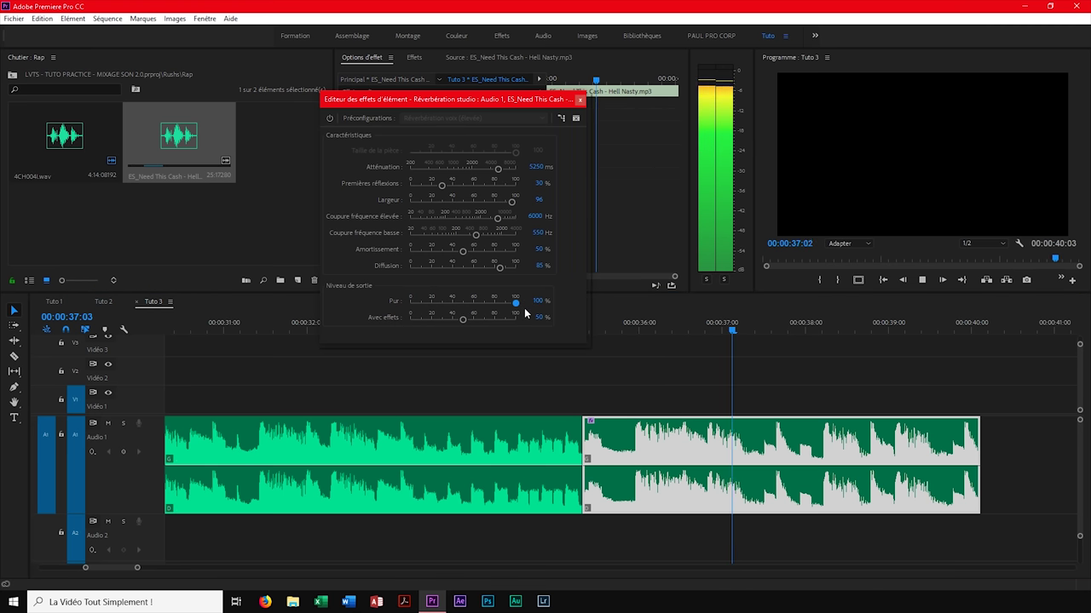
left_click_drag(516, 303, 412, 308)
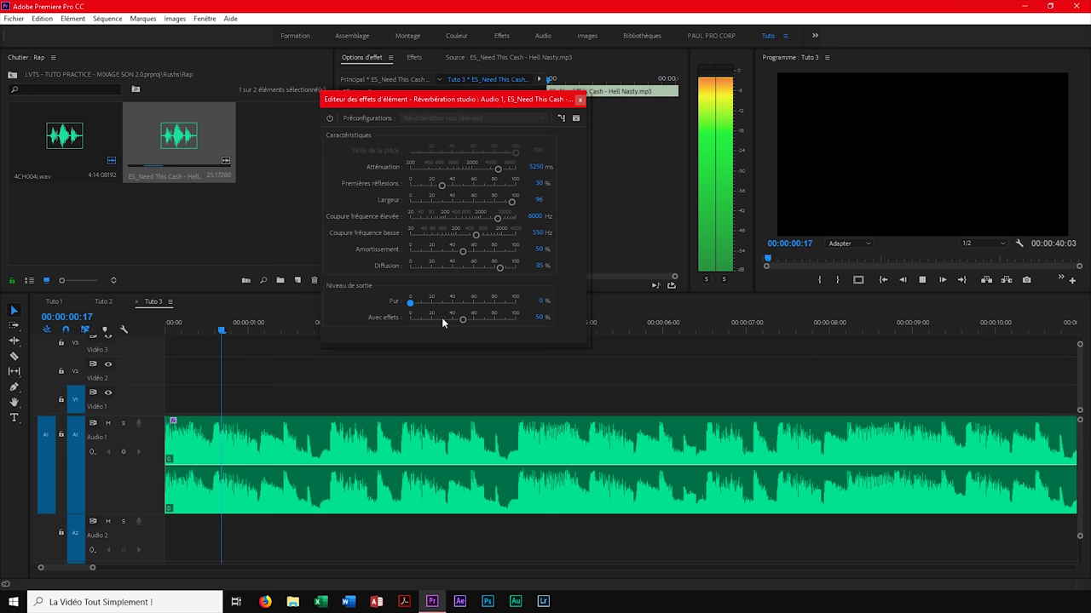
left_click_drag(410, 302, 420, 303)
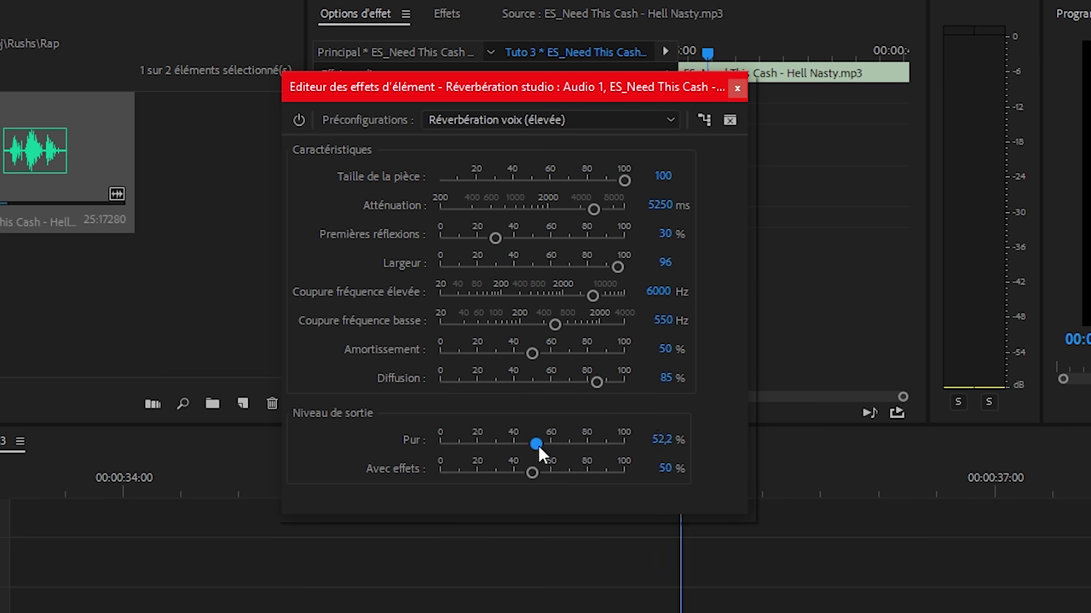
key("space")
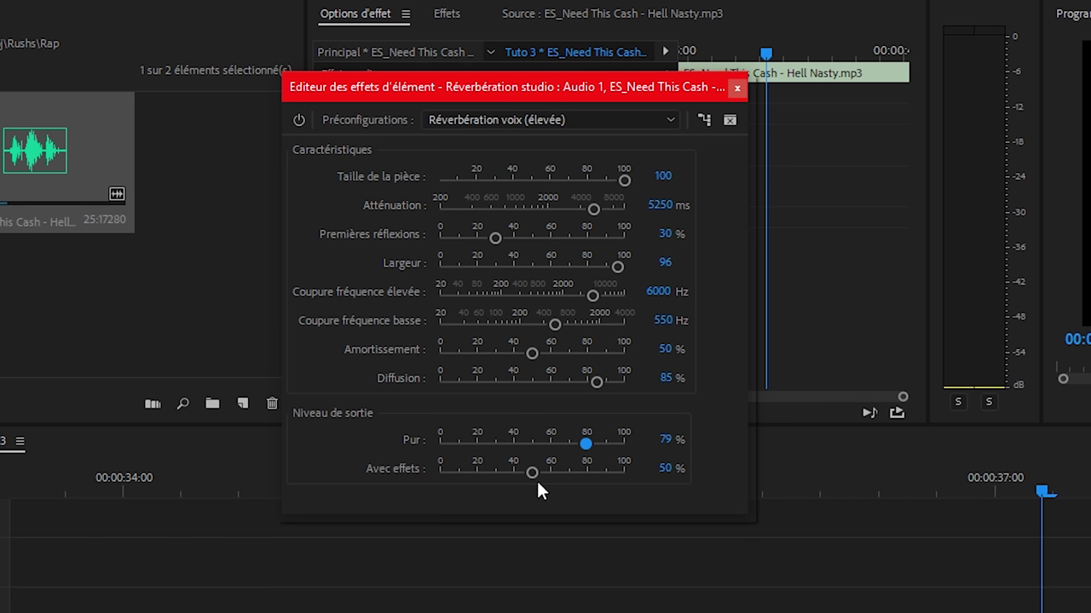
left_click_drag(530, 472, 637, 478)
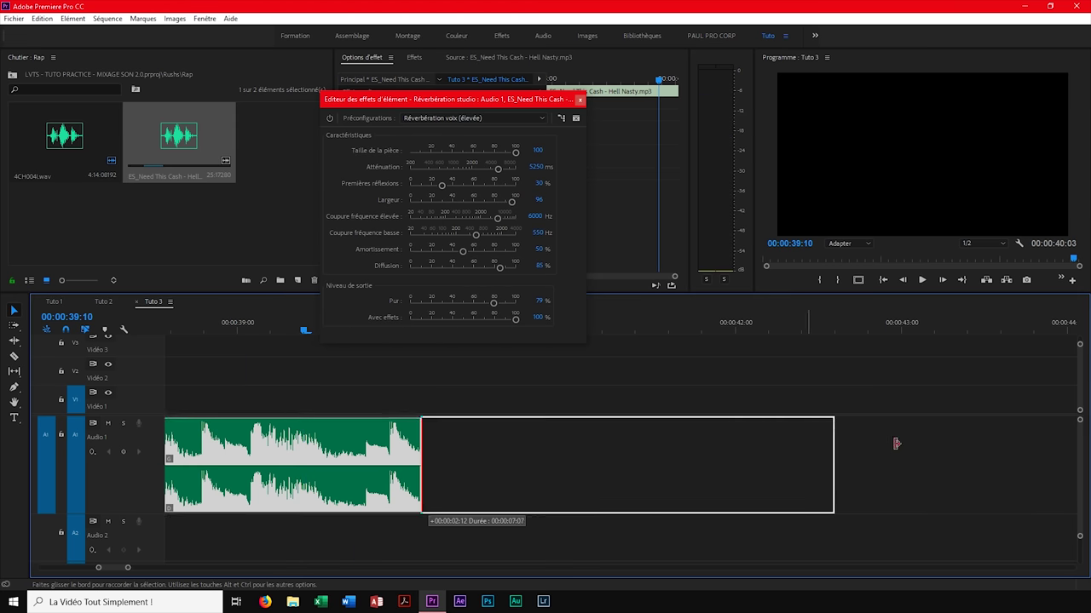
Lengthen the tail clip and add volume keyframes fading it to silence around 00:00:35:23
mouse_move(827, 440)
left_mouse_down()
mouse_move(728, 449)
mouse_move(914, 449)
left_mouse_up()
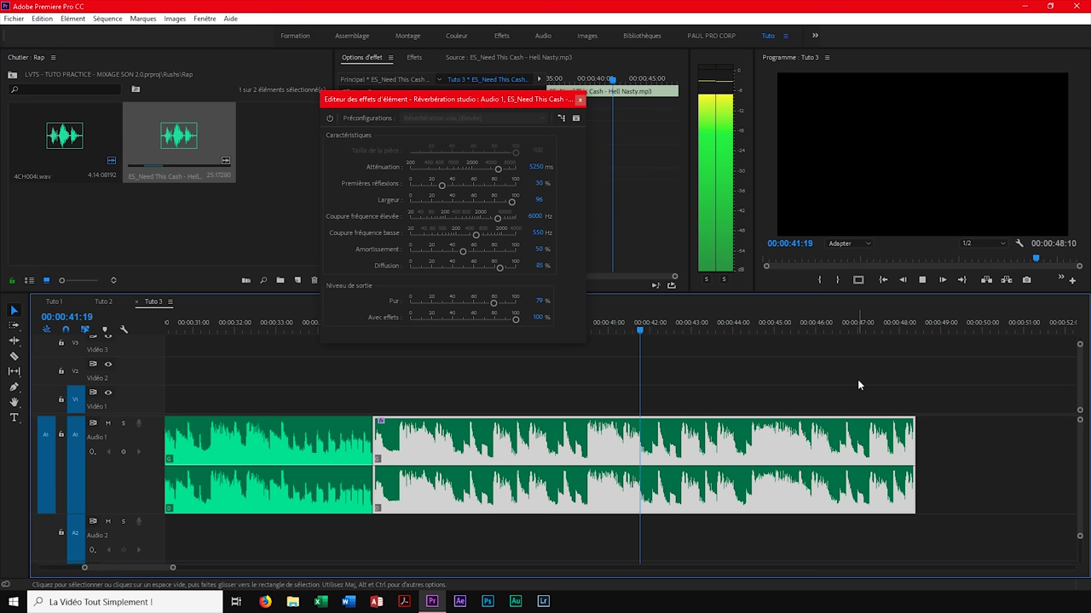
left_click(491, 147)
left_click_drag(456, 100, 711, 52)
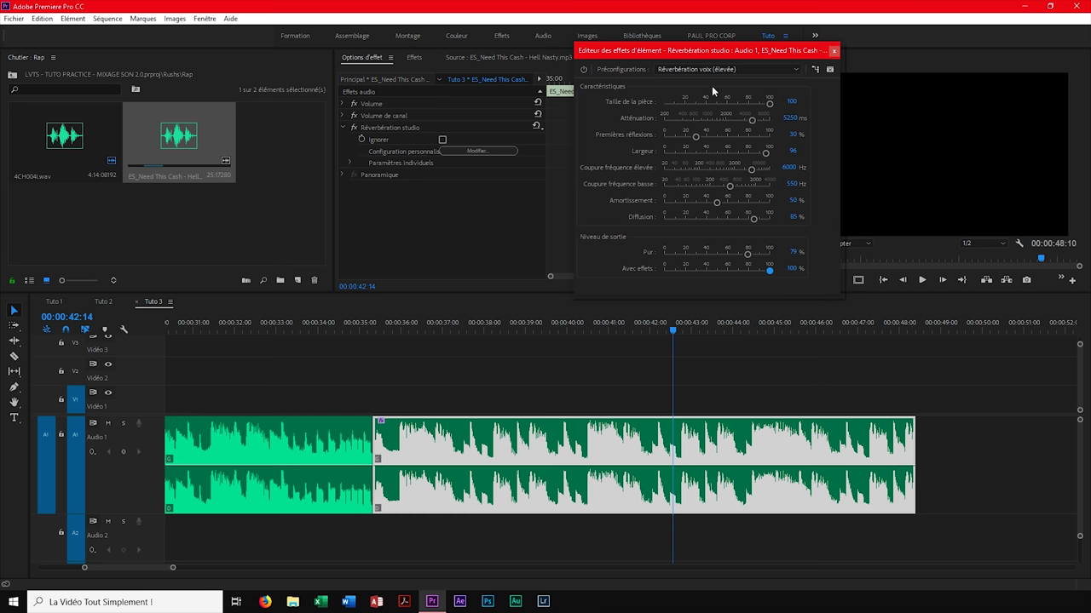
left_click(380, 324)
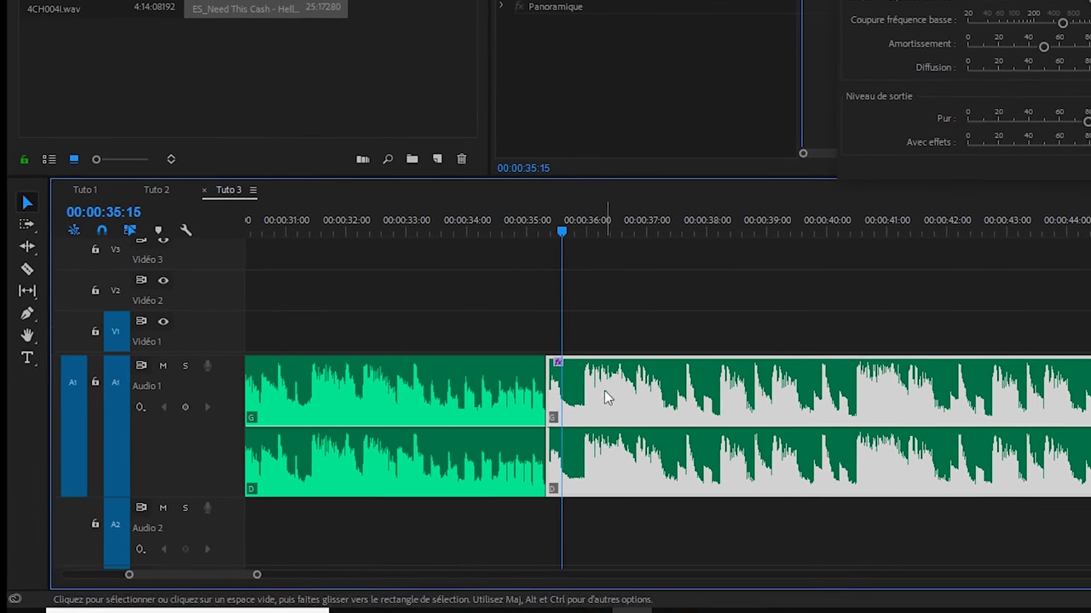
left_click(575, 228)
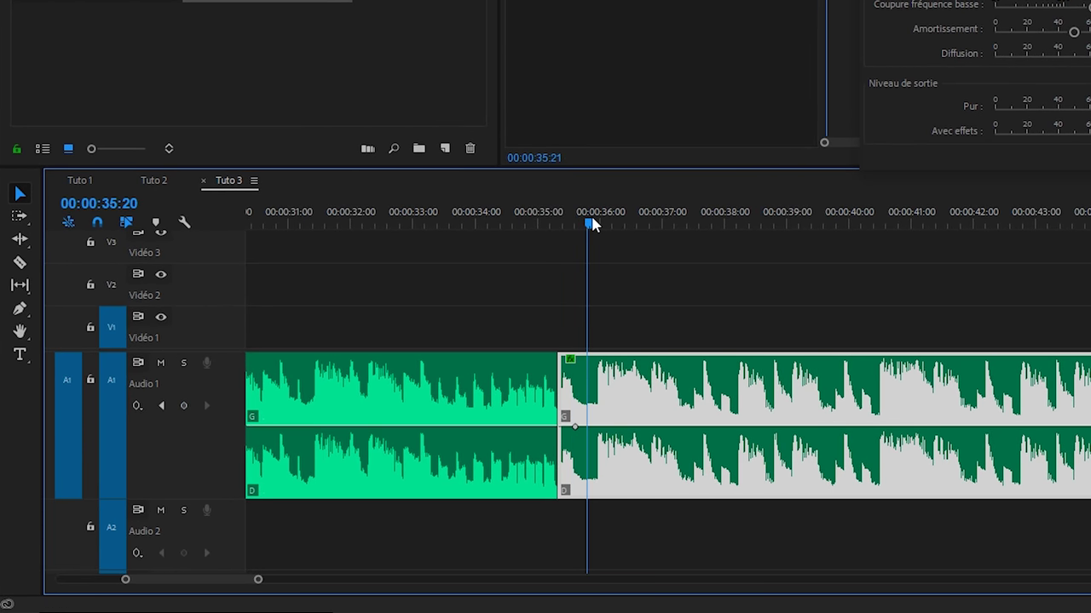
left_click(596, 224)
left_click(183, 405)
left_click_drag(640, 426, 634, 493)
left_click_drag(554, 213, 500, 213)
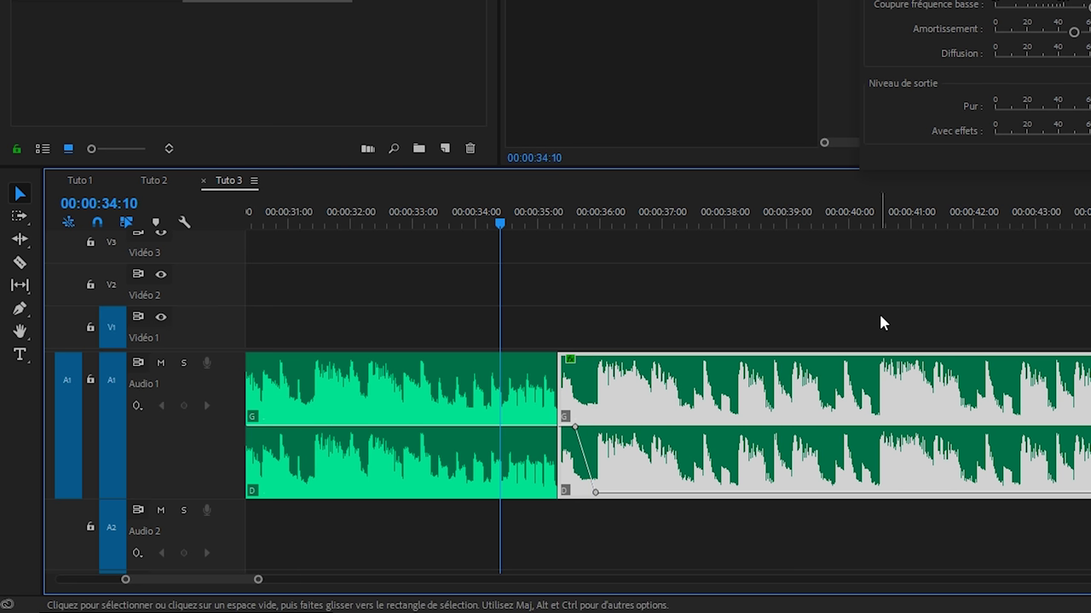
key("space")
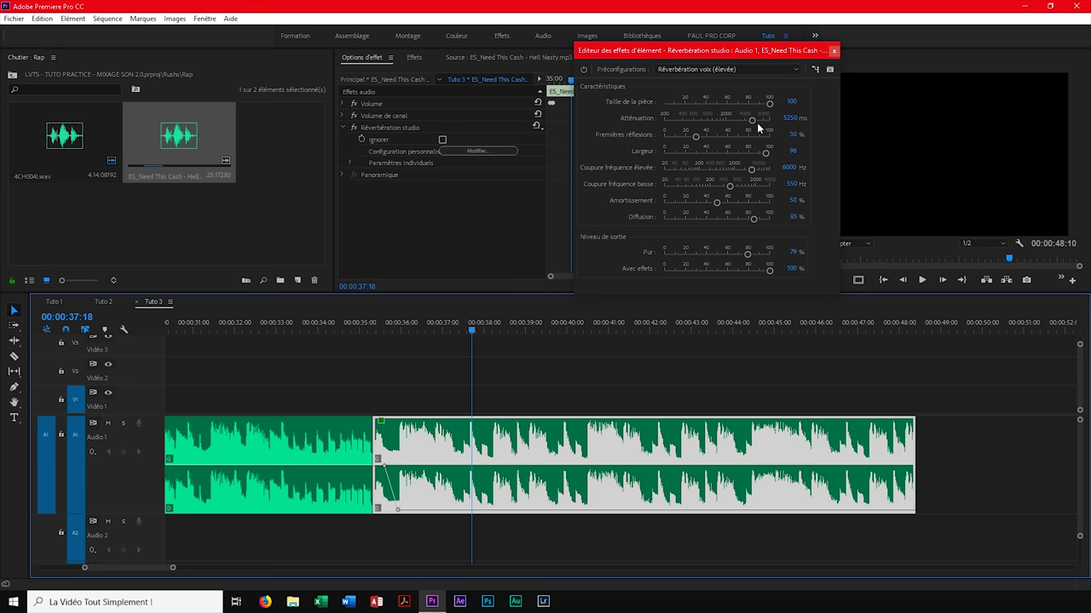
Raise the reverb Atténuation to 9000 ms and play back the longer decay
left_click_drag(752, 121, 765, 121)
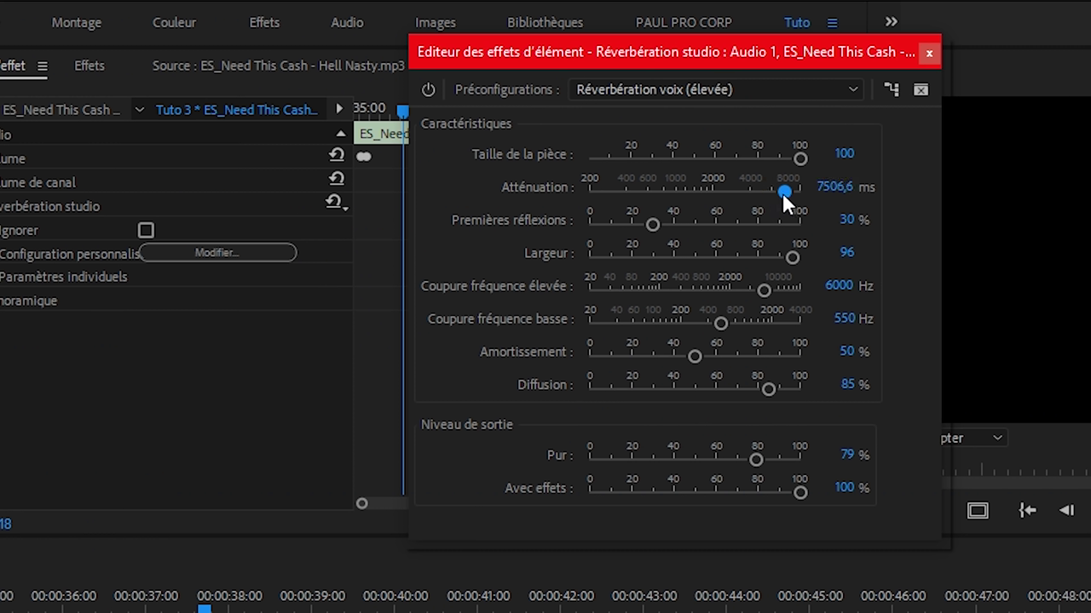
left_click_drag(789, 193, 801, 202)
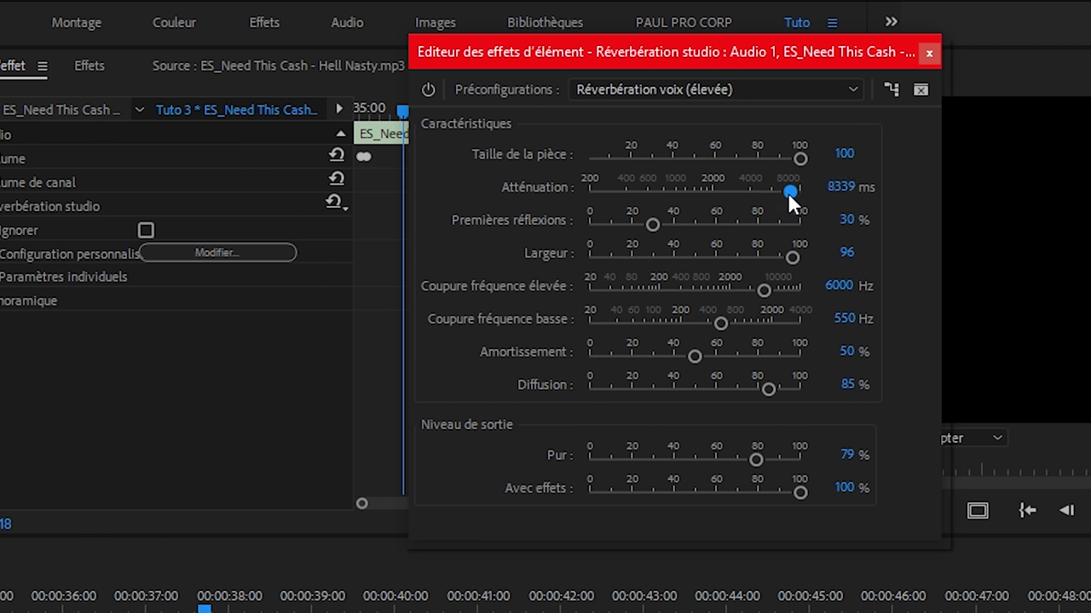
left_click(851, 187)
type("9000")
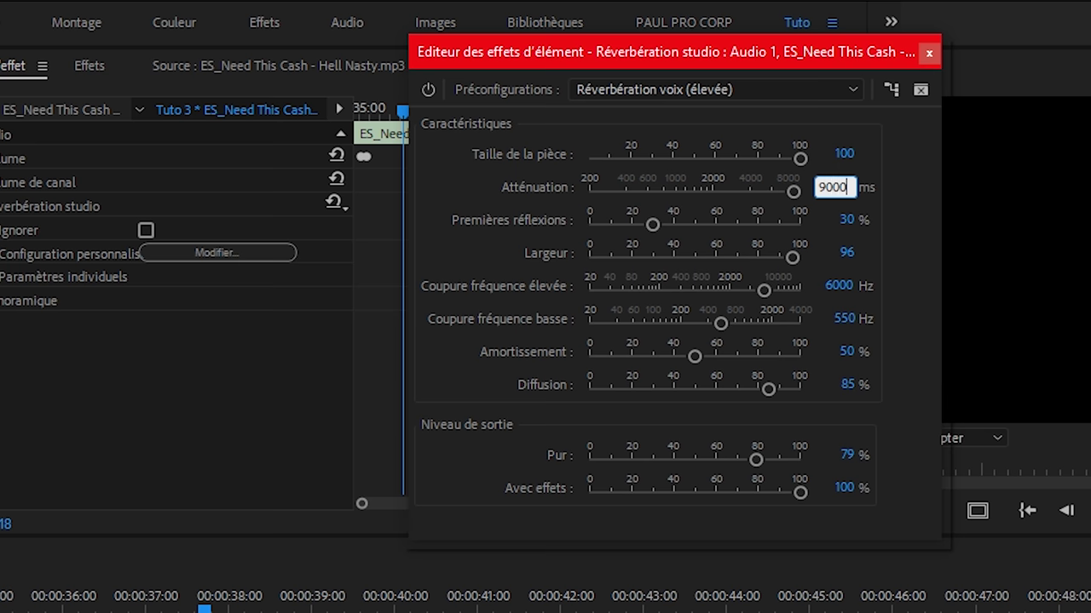
key("Return")
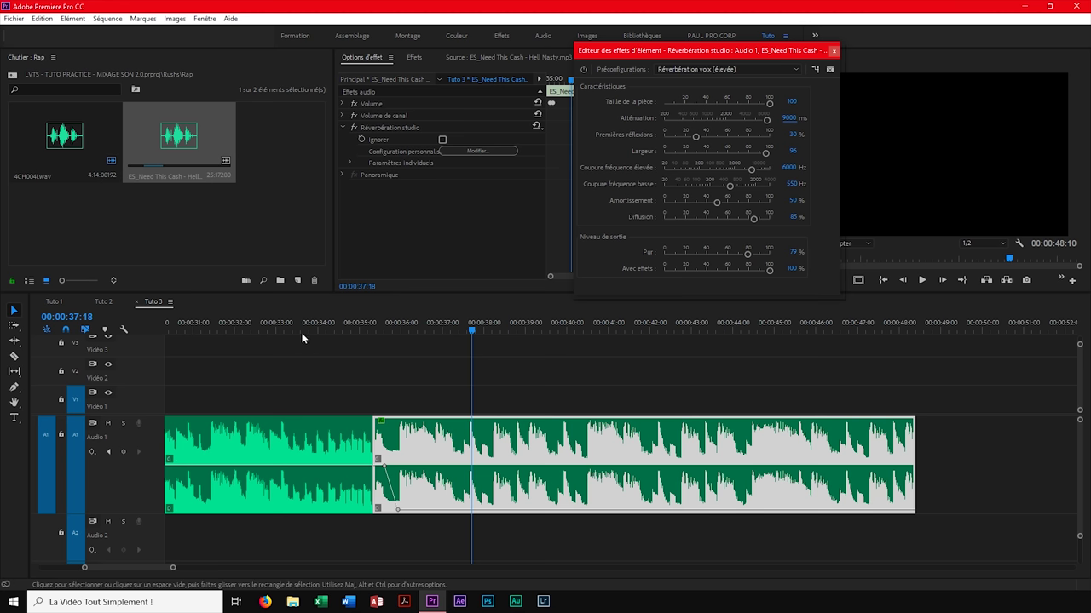
key("space")
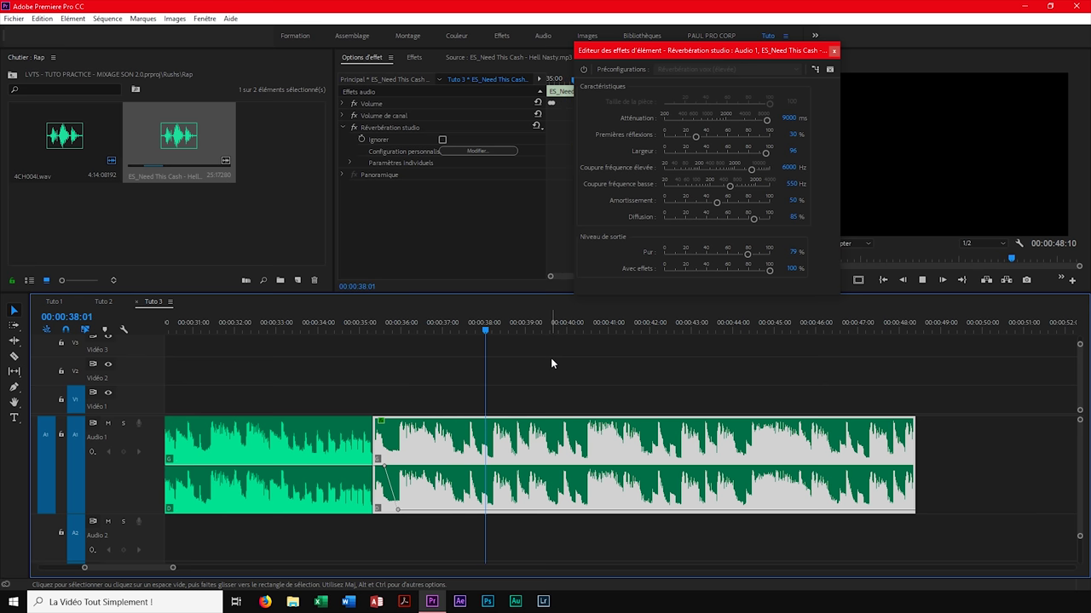
key("space")
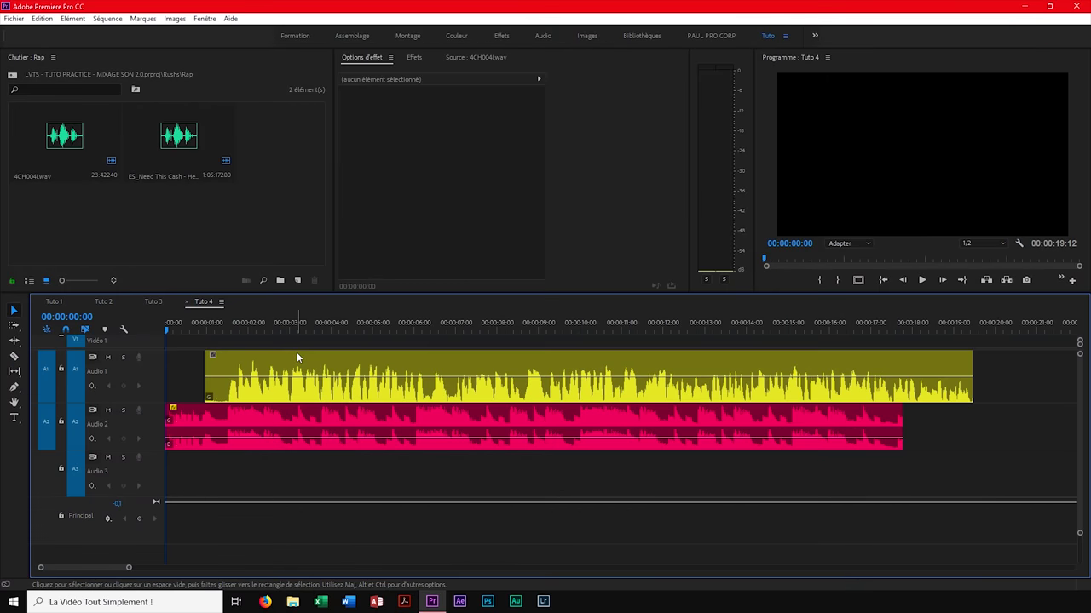
Drag Compresseur monobande from the audio effects onto the yellow vocal clip on A1
left_click(415, 59)
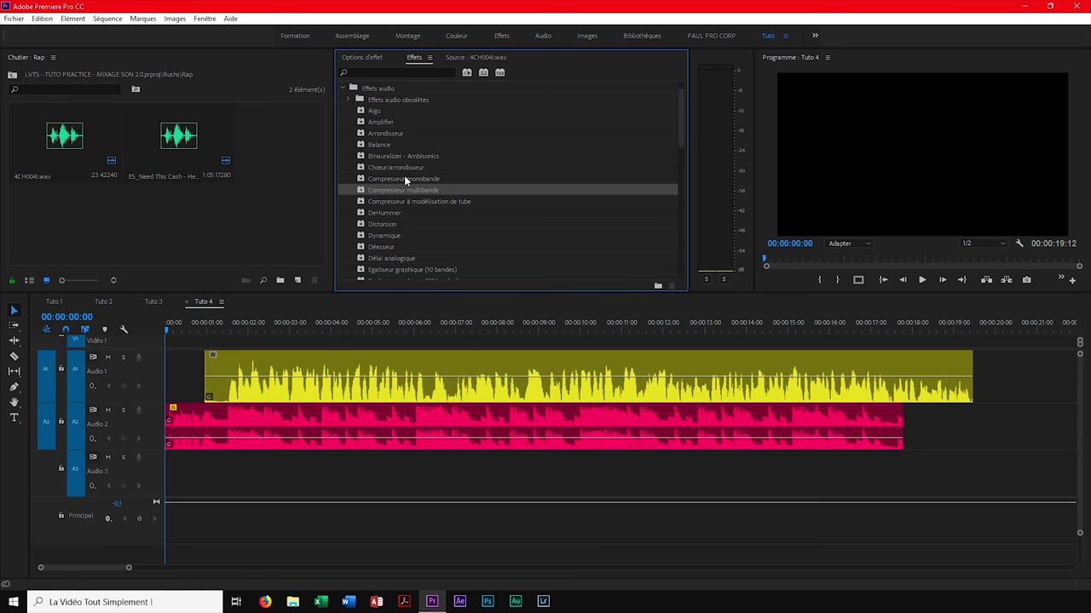
left_click(360, 181)
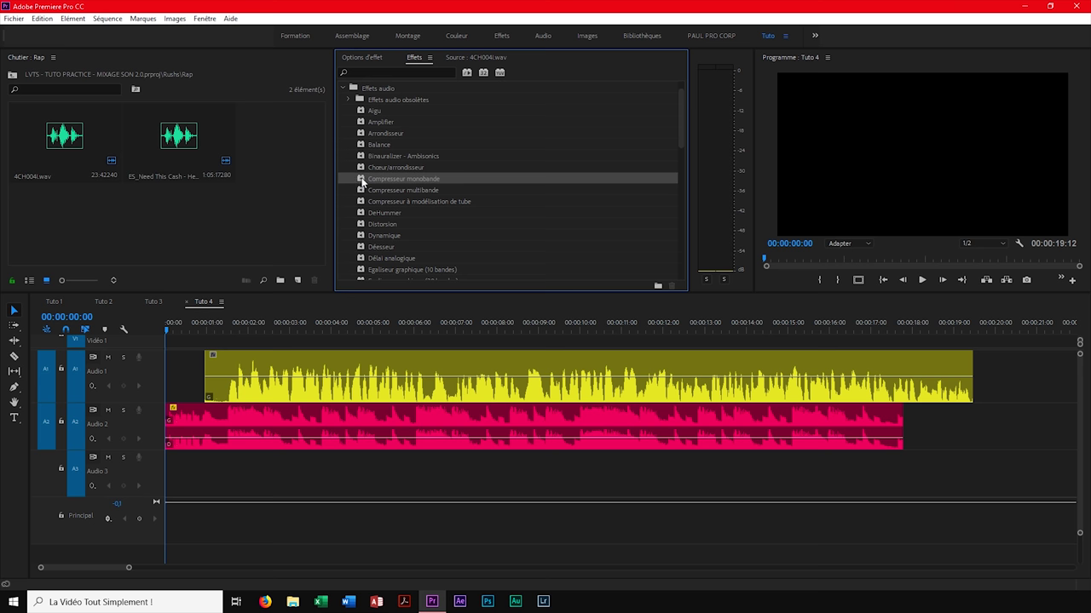
left_click_drag(366, 223, 313, 363)
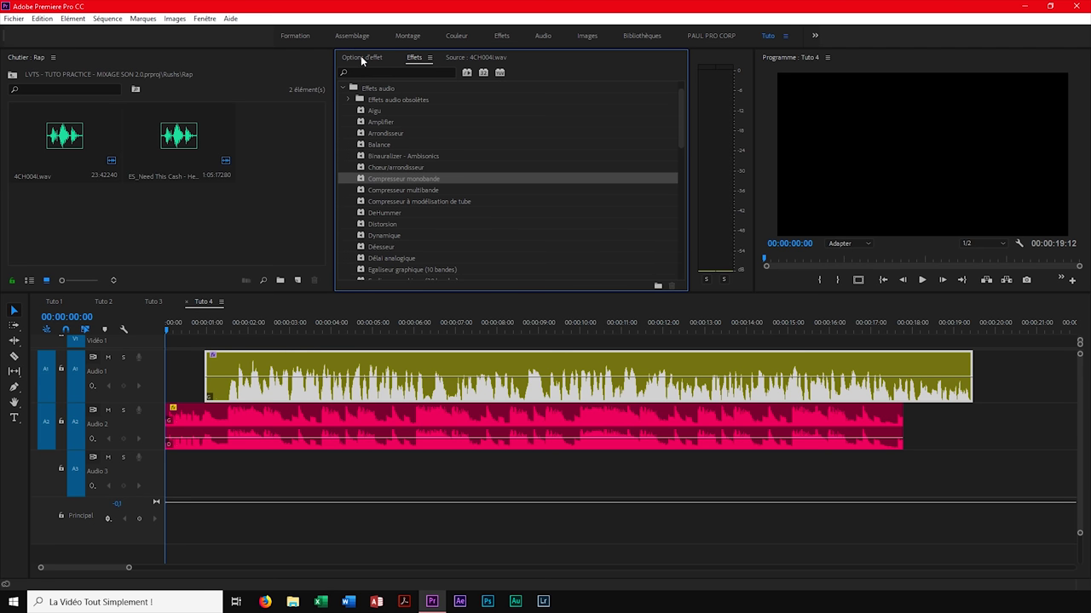
In the compressor editor, set Seuil to -29.7 dB and Rapport to 3, then play the vocal
left_click(361, 59)
left_click(450, 141)
left_click_drag(512, 235, 340, 108)
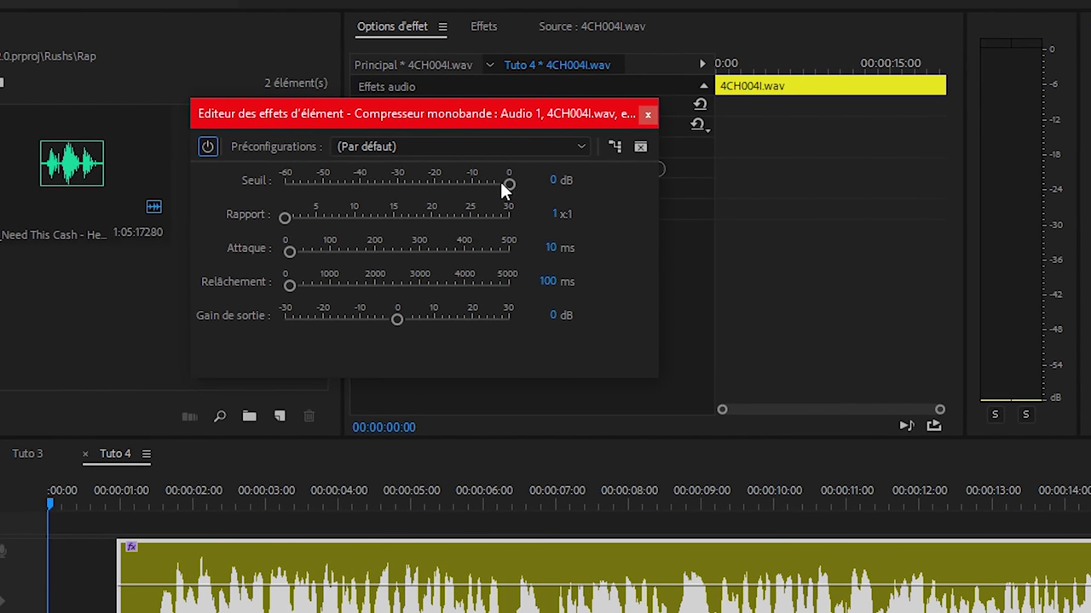
left_click_drag(501, 182, 433, 196)
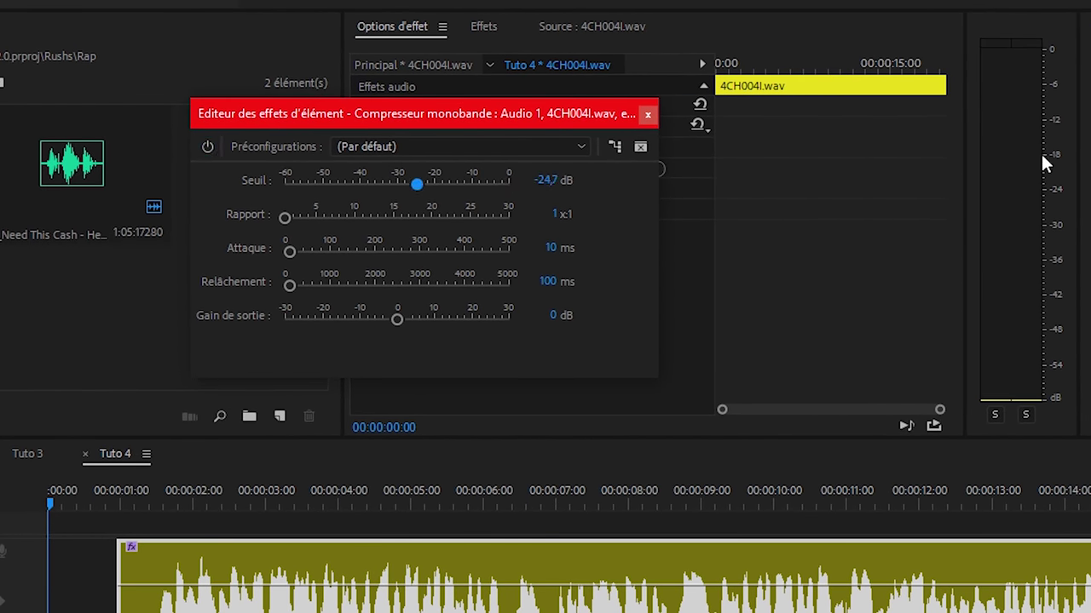
left_click_drag(419, 186, 398, 191)
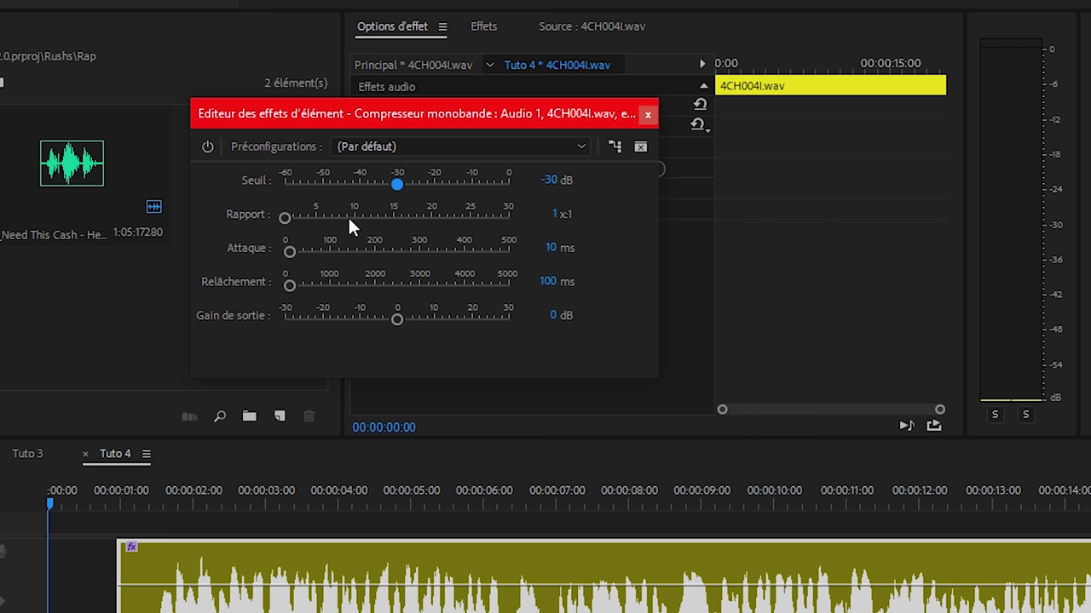
left_click_drag(286, 219, 310, 221)
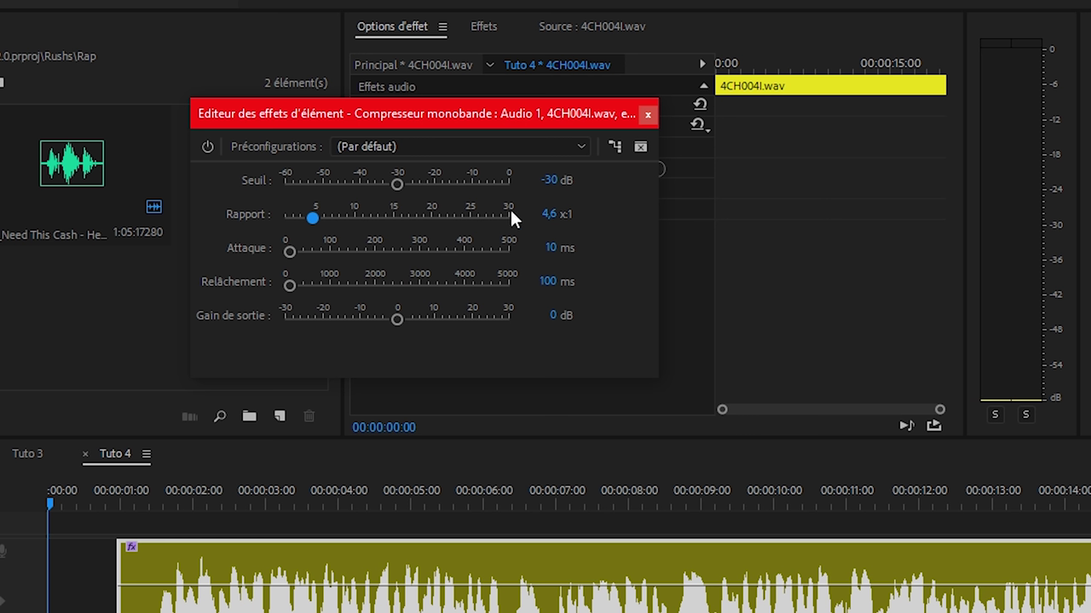
left_click(553, 214)
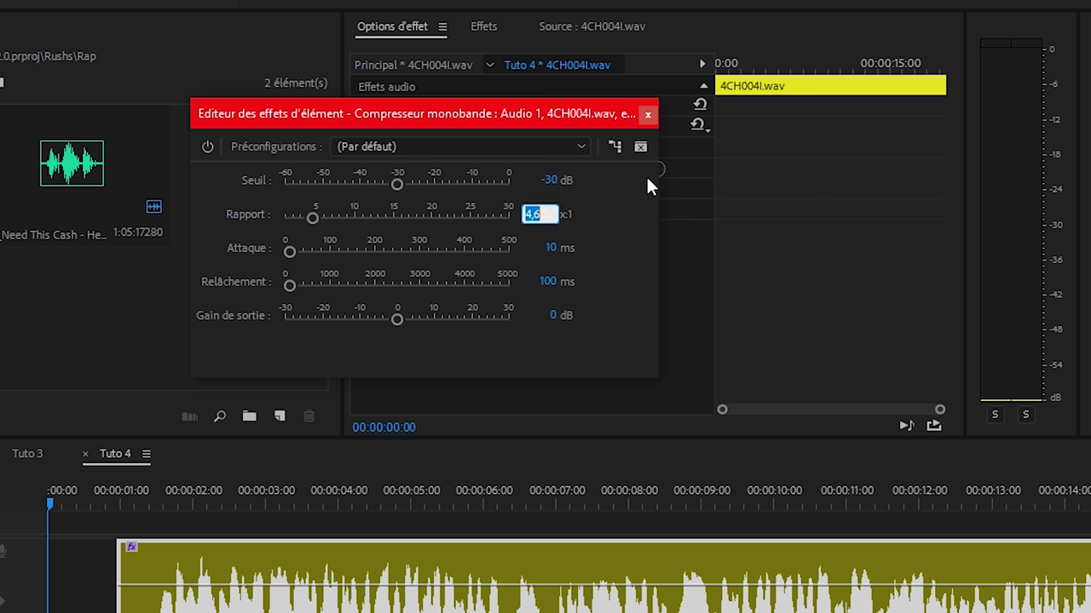
type("3")
key("Return")
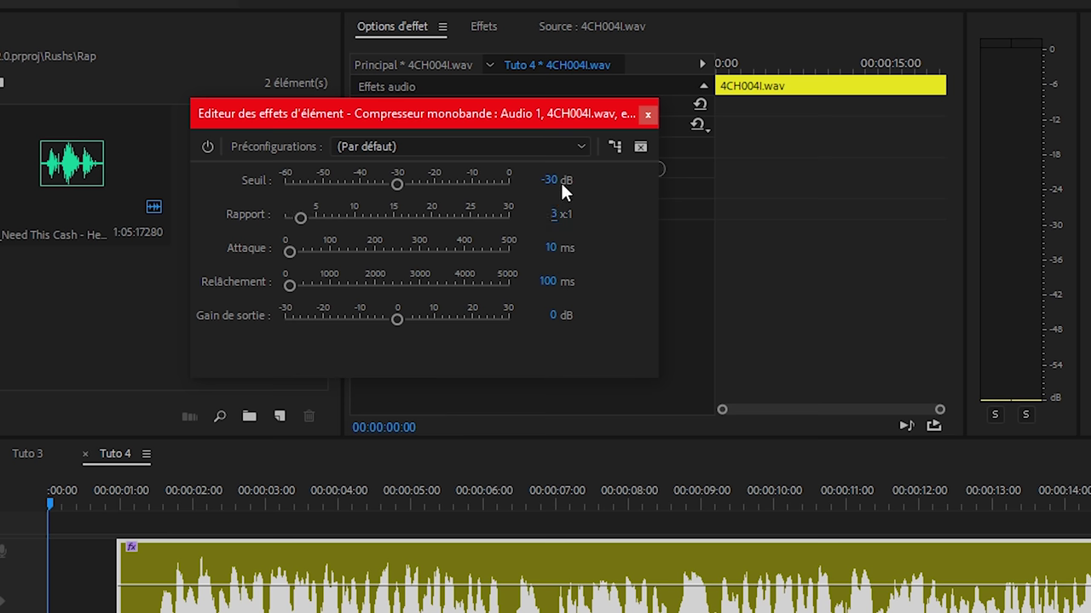
left_click_drag(399, 189, 400, 189)
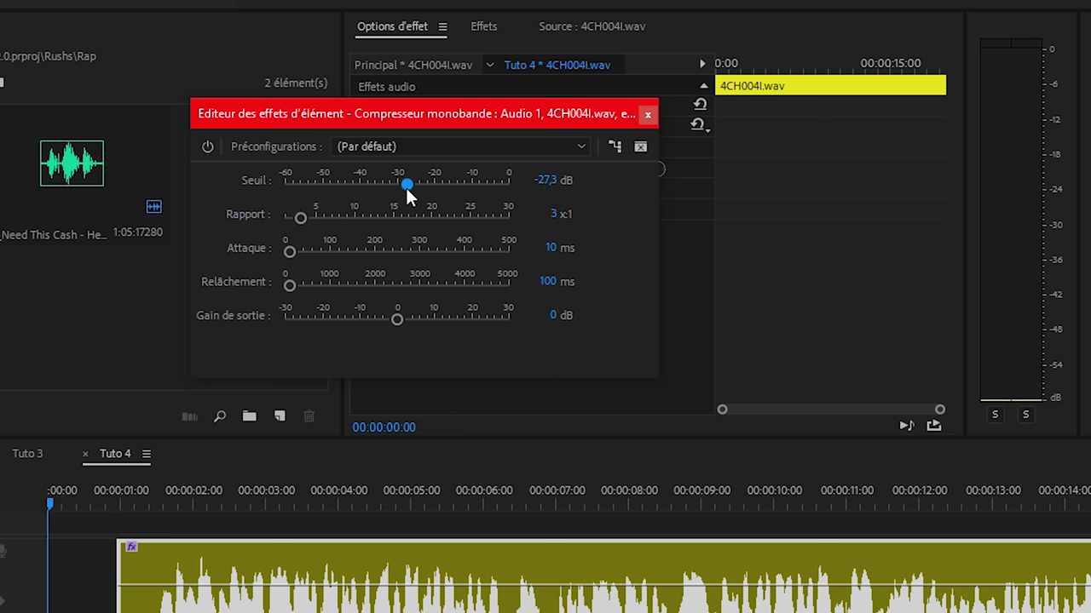
key("space")
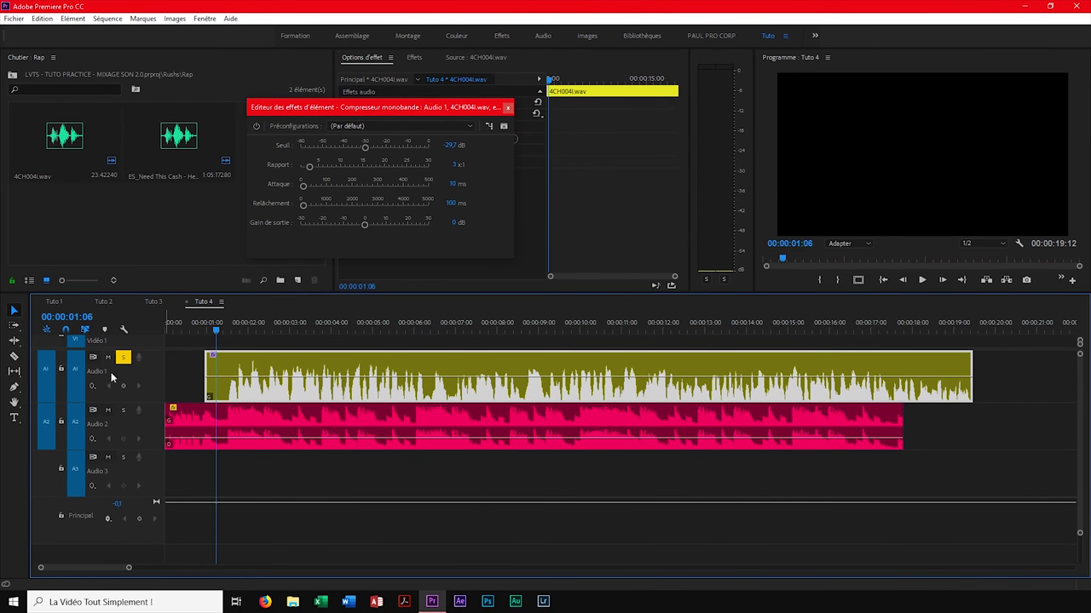
While playing, lower threshold to -36.6 dB, raise ratio to 6.2:1 and output gain to 25.5 dB
key("space")
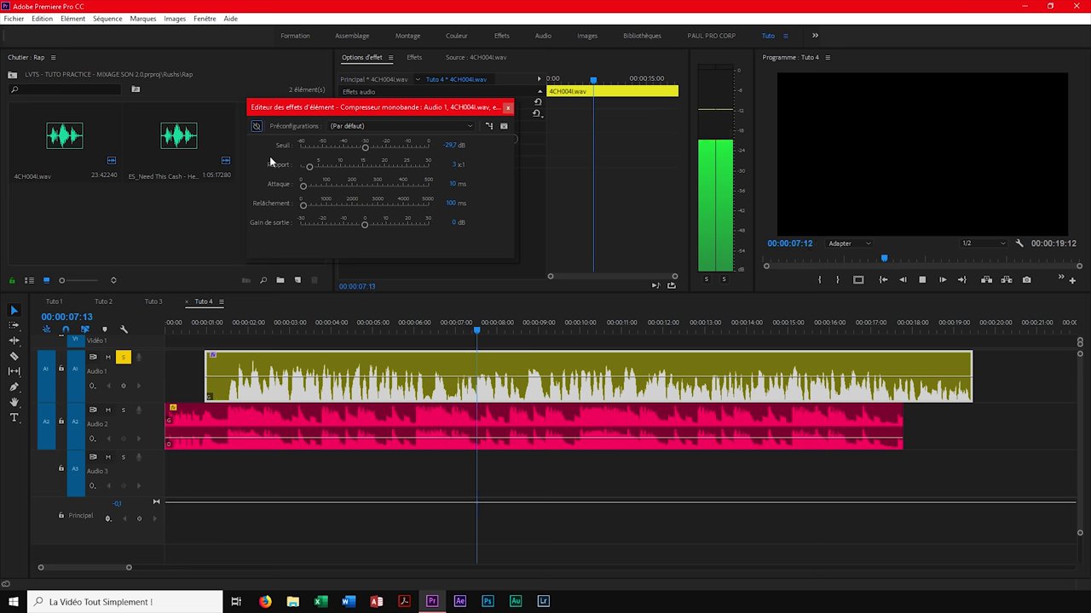
left_click(220, 323)
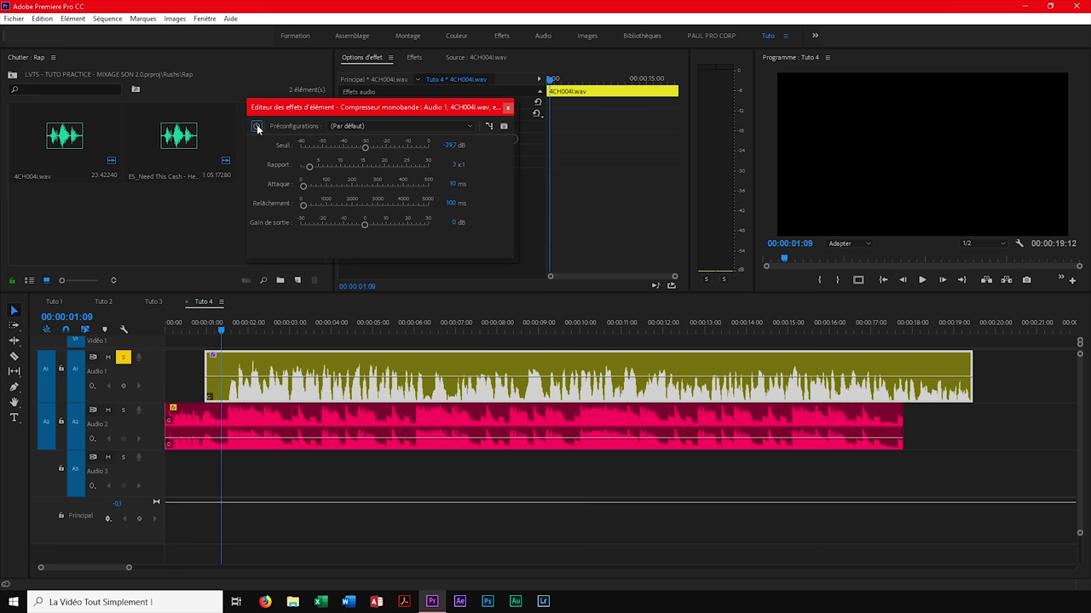
key("space")
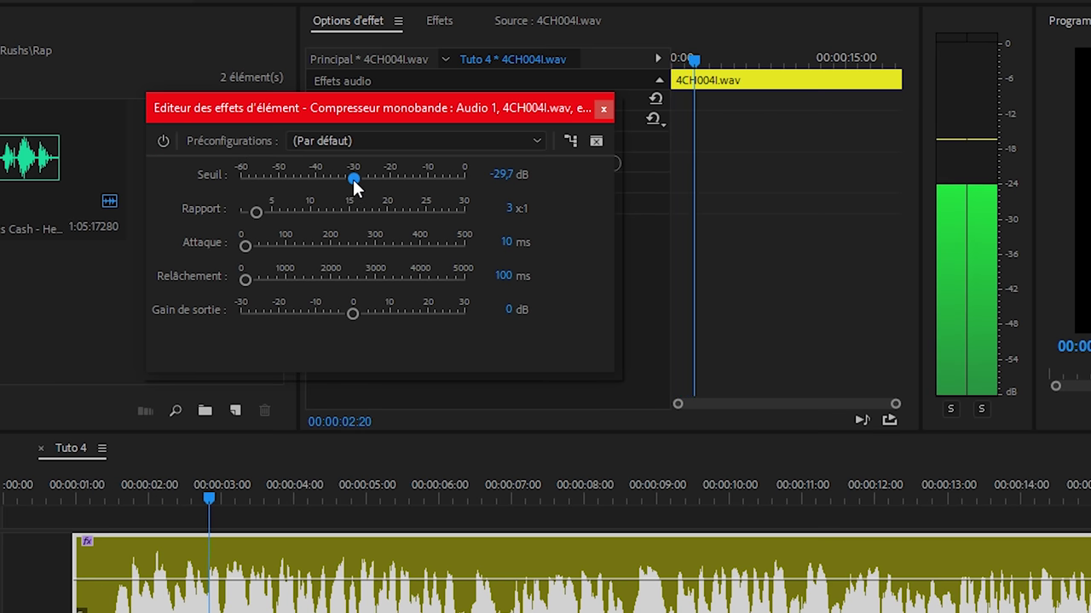
left_click_drag(354, 180, 328, 178)
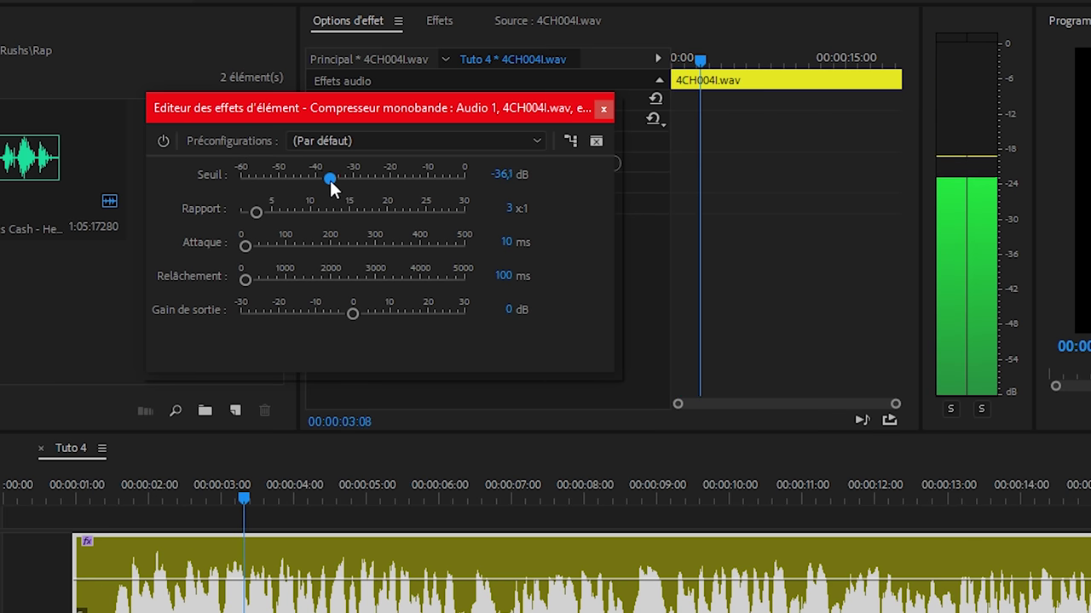
left_click_drag(256, 212, 276, 213)
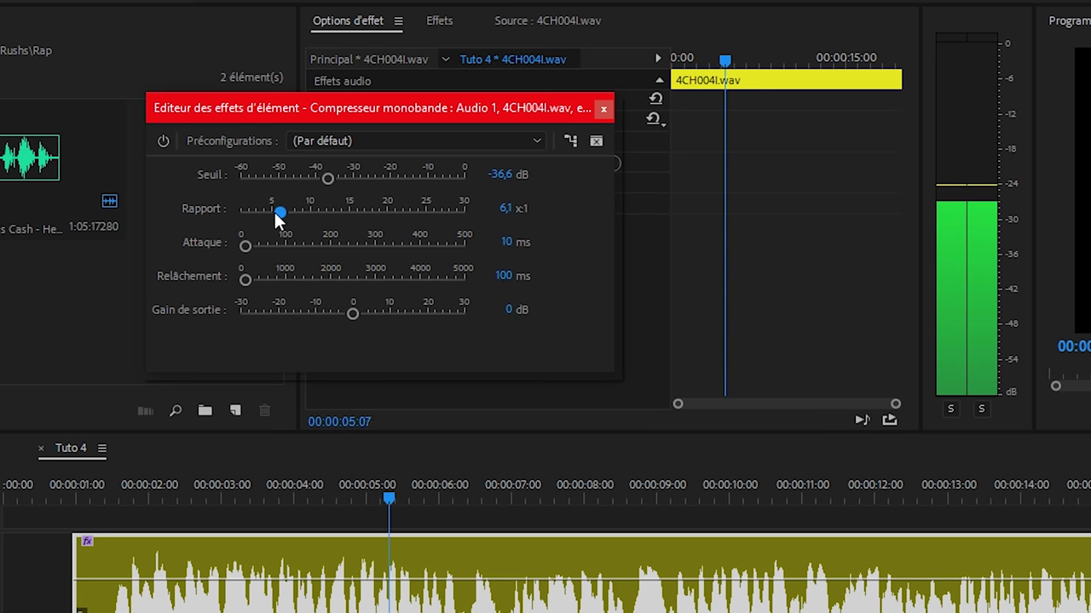
left_click_drag(354, 315, 448, 319)
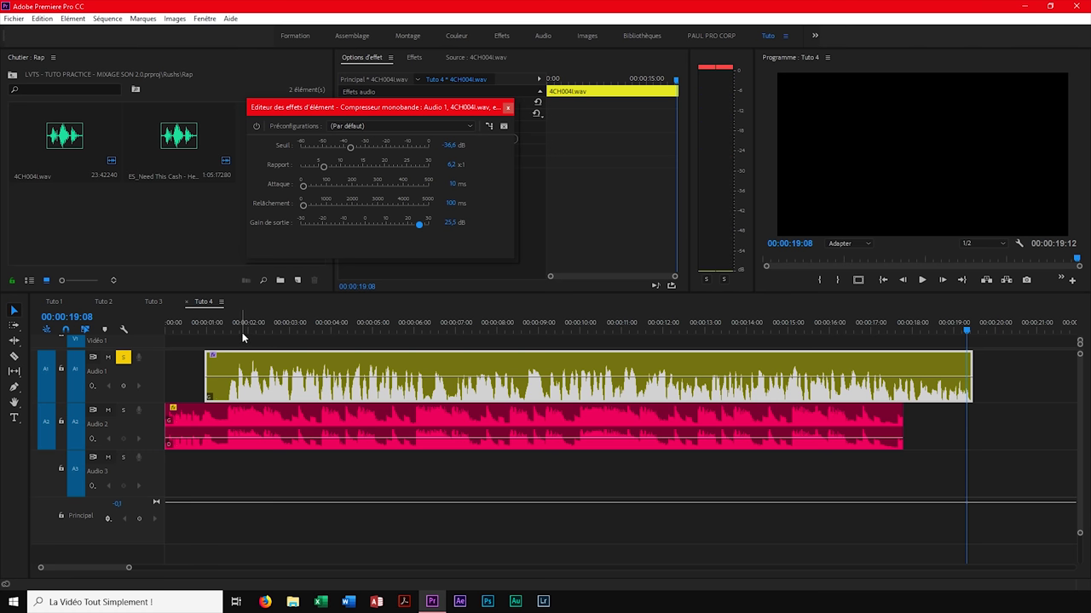
Replay the vocal from about one second to hear the boosted compression
left_click(233, 331)
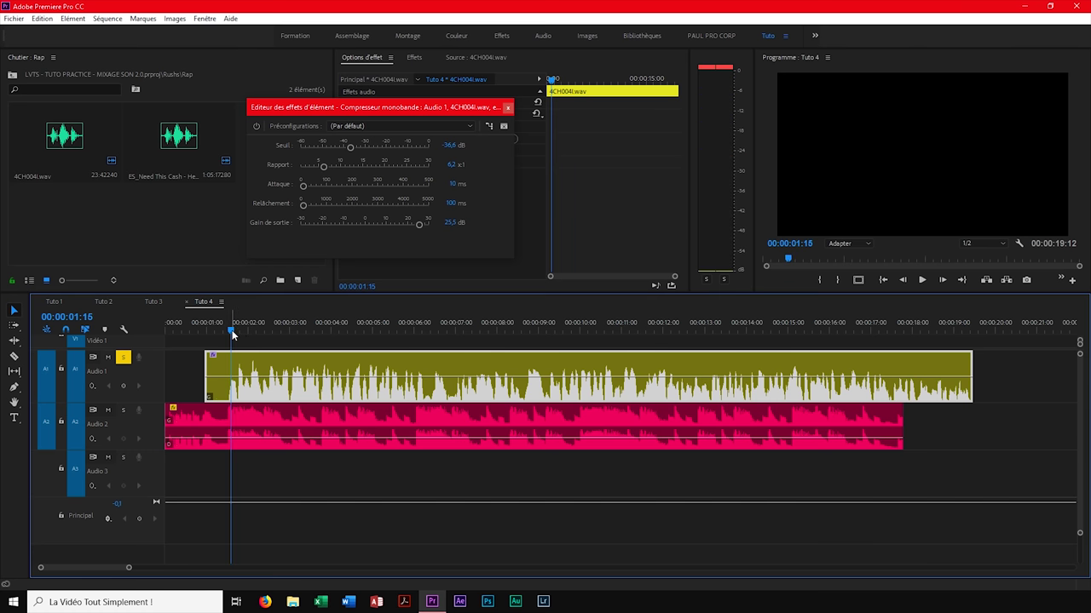
left_click(227, 332)
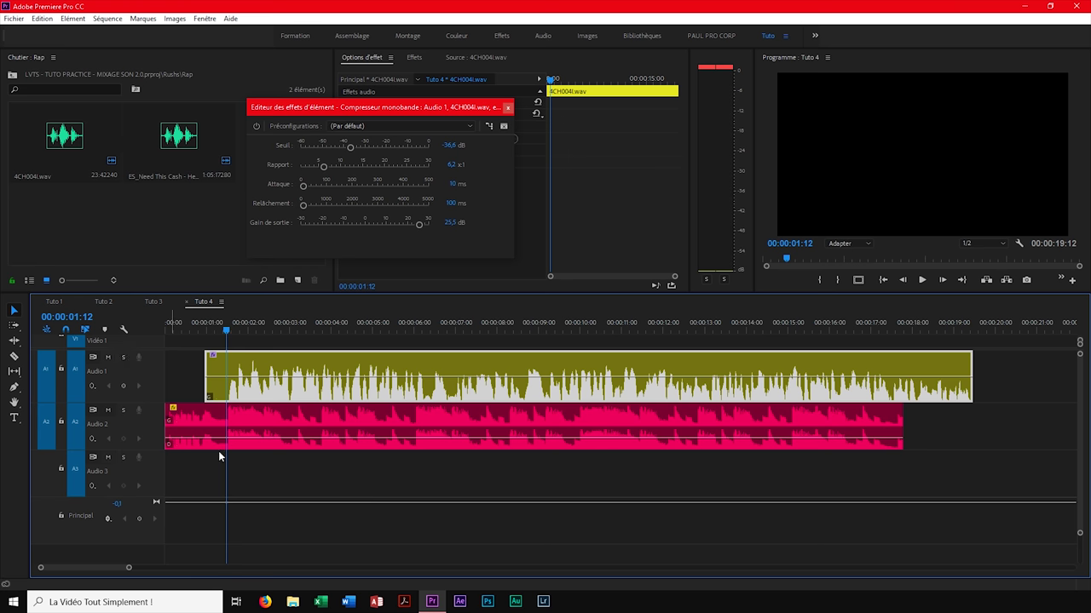
key("space")
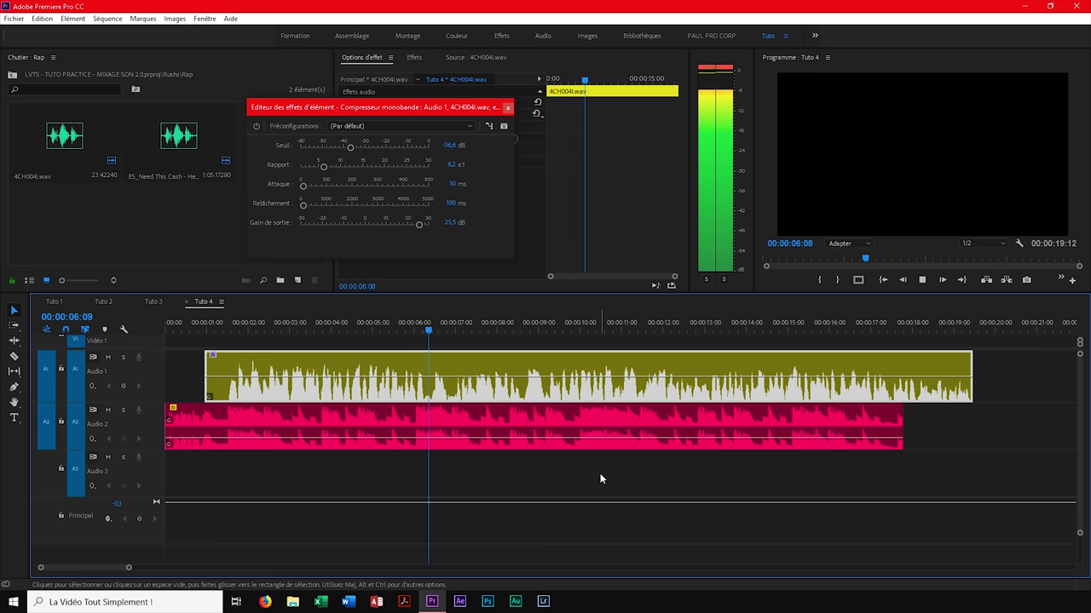
key("space")
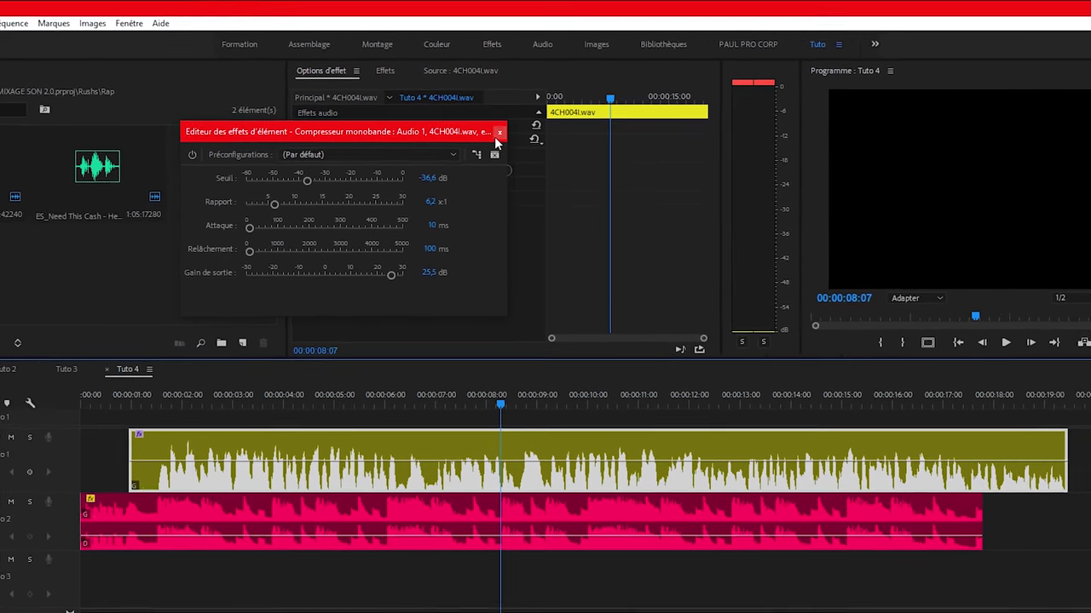
Remove Compresseur monobande from the vocal clip and apply Compresseur multibande in its place
left_click(507, 108)
left_click(329, 174)
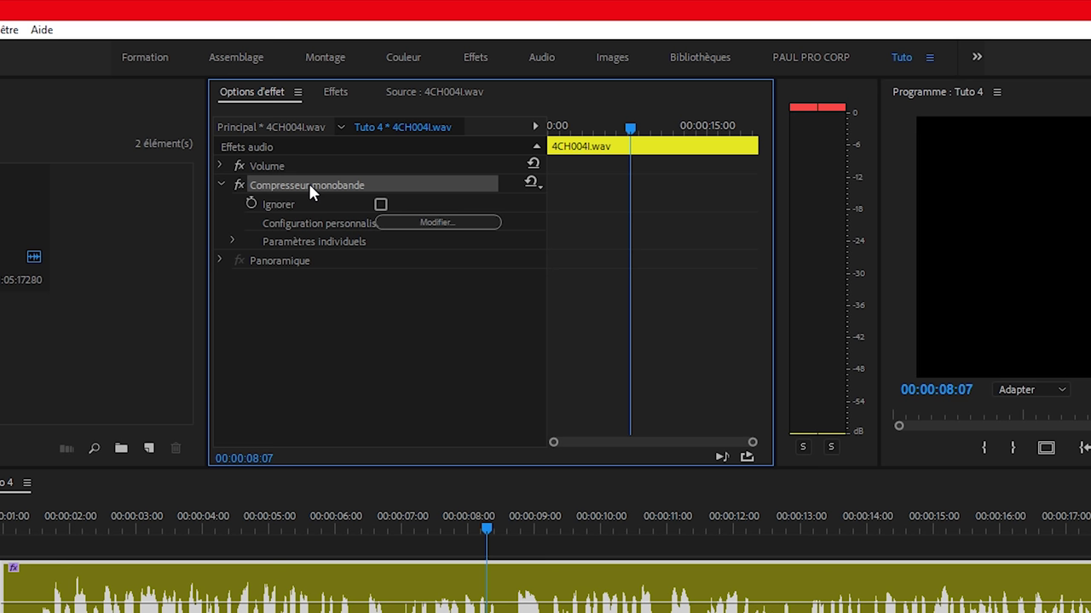
key("Delete")
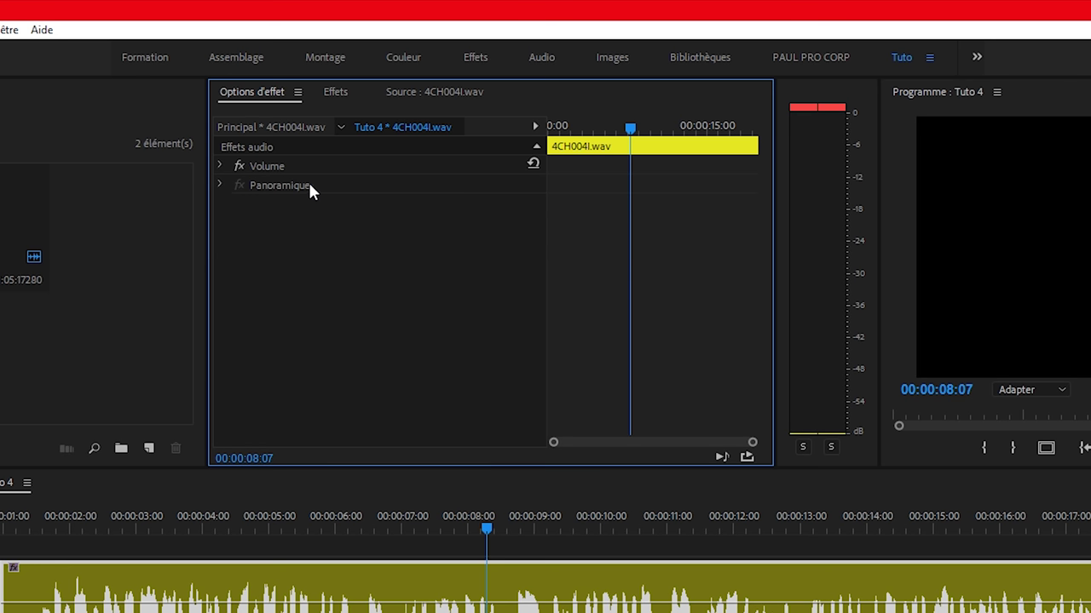
left_click(338, 98)
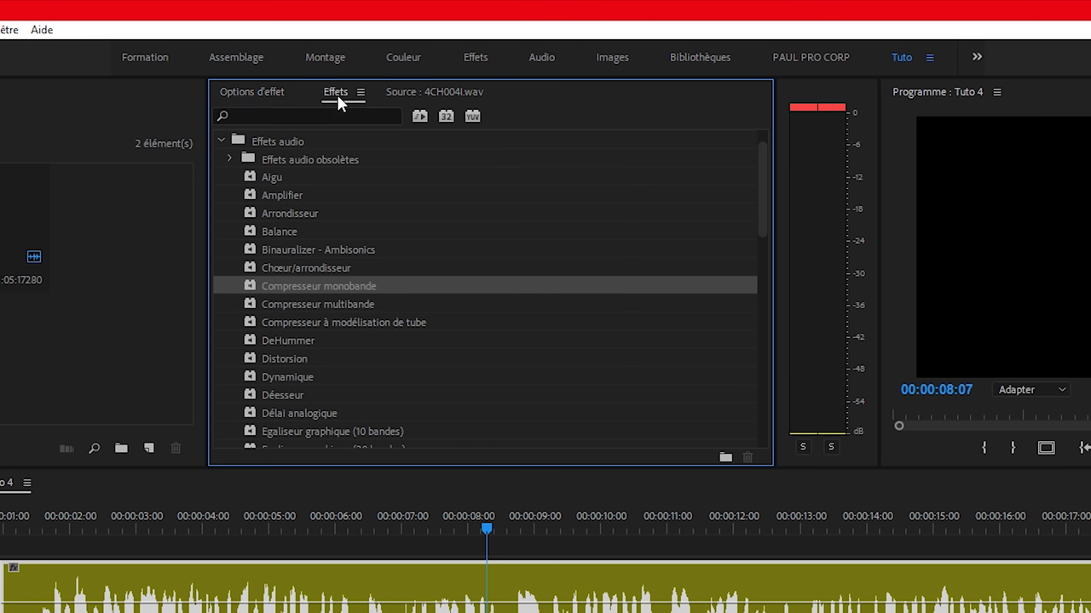
left_click(327, 304)
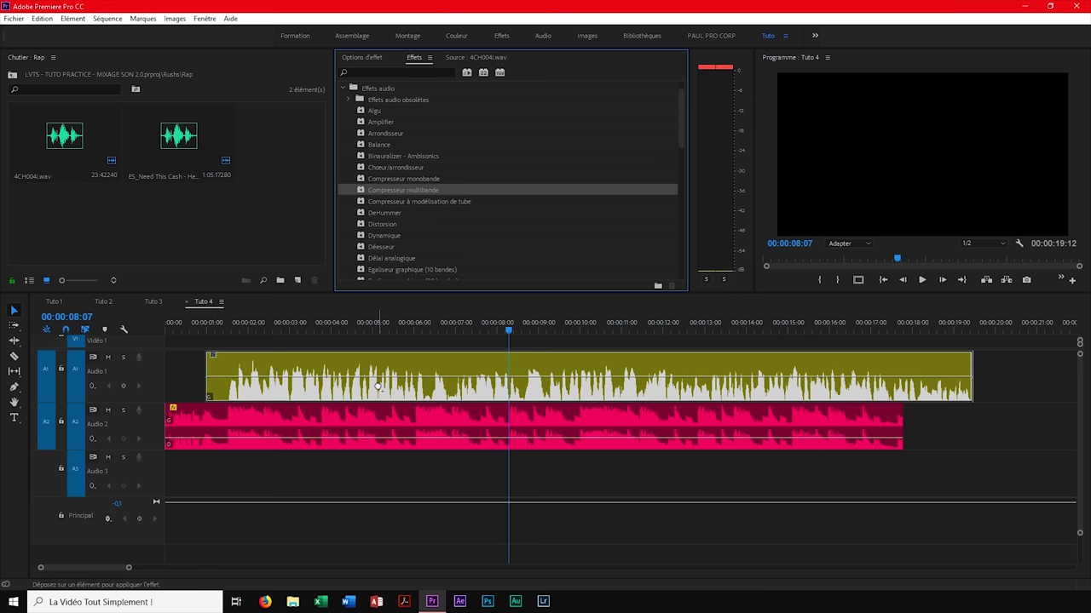
left_click(360, 57)
Move the multiband low crossover to 174 Hz and lower band thresholds to -19/-9/-21/-22 dB
left_click(459, 137)
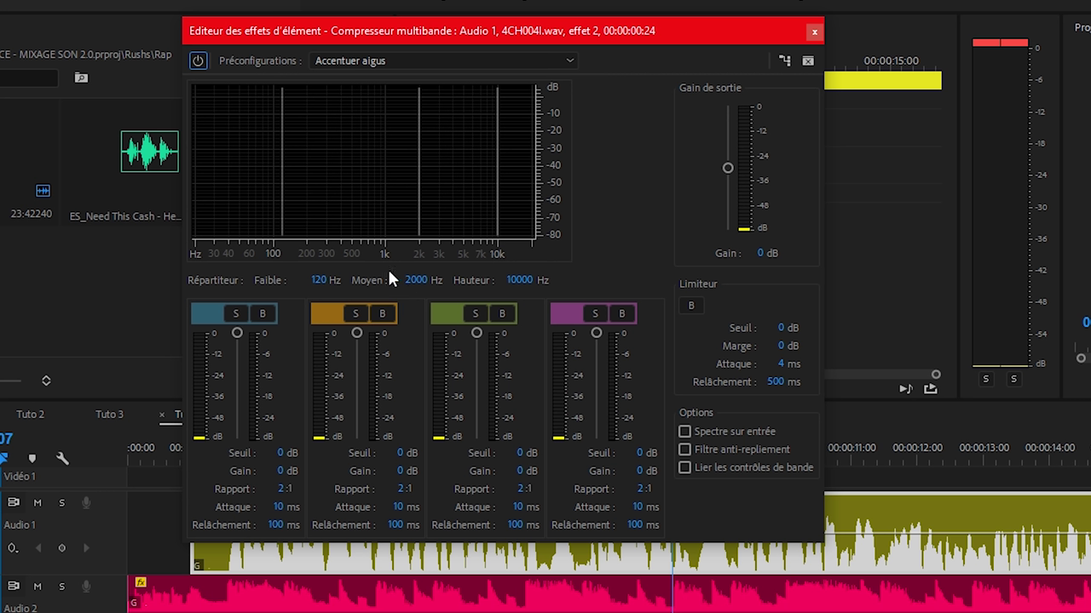
left_click_drag(321, 287, 386, 284)
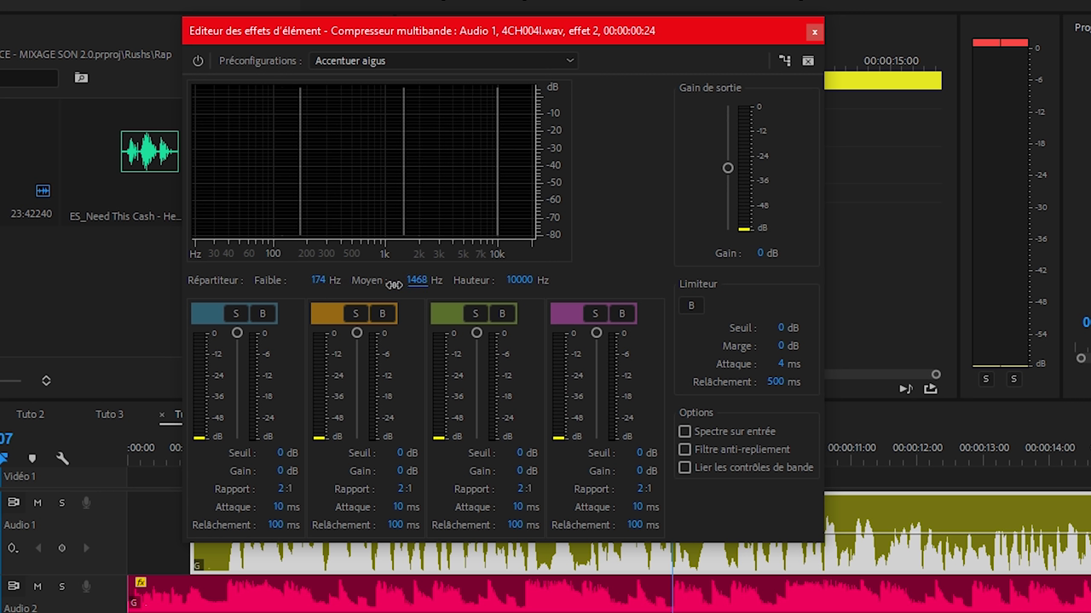
left_click_drag(357, 335, 358, 349)
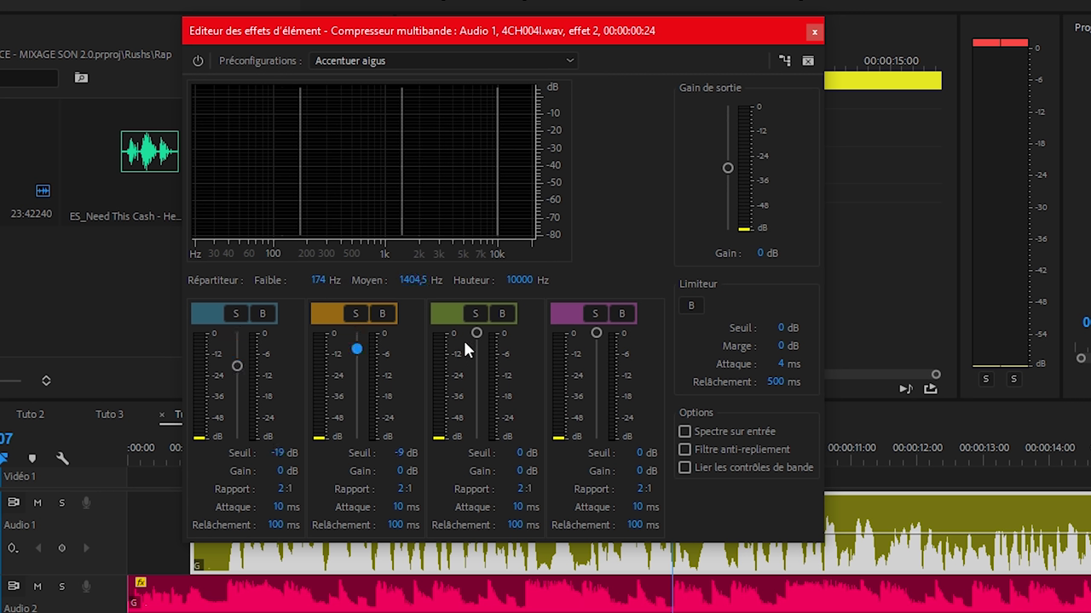
left_click_drag(597, 335, 598, 367)
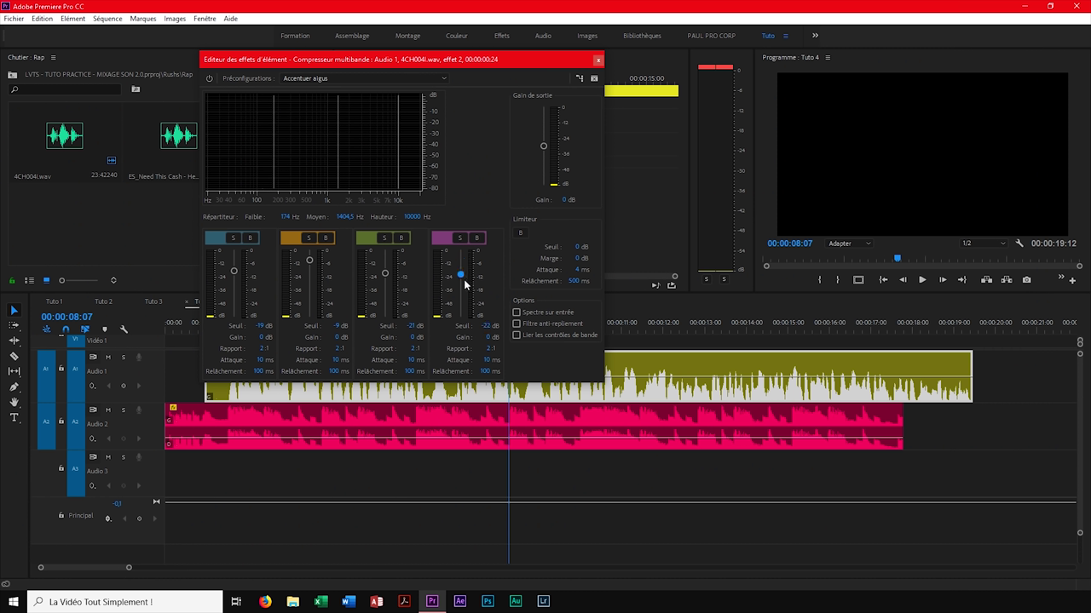